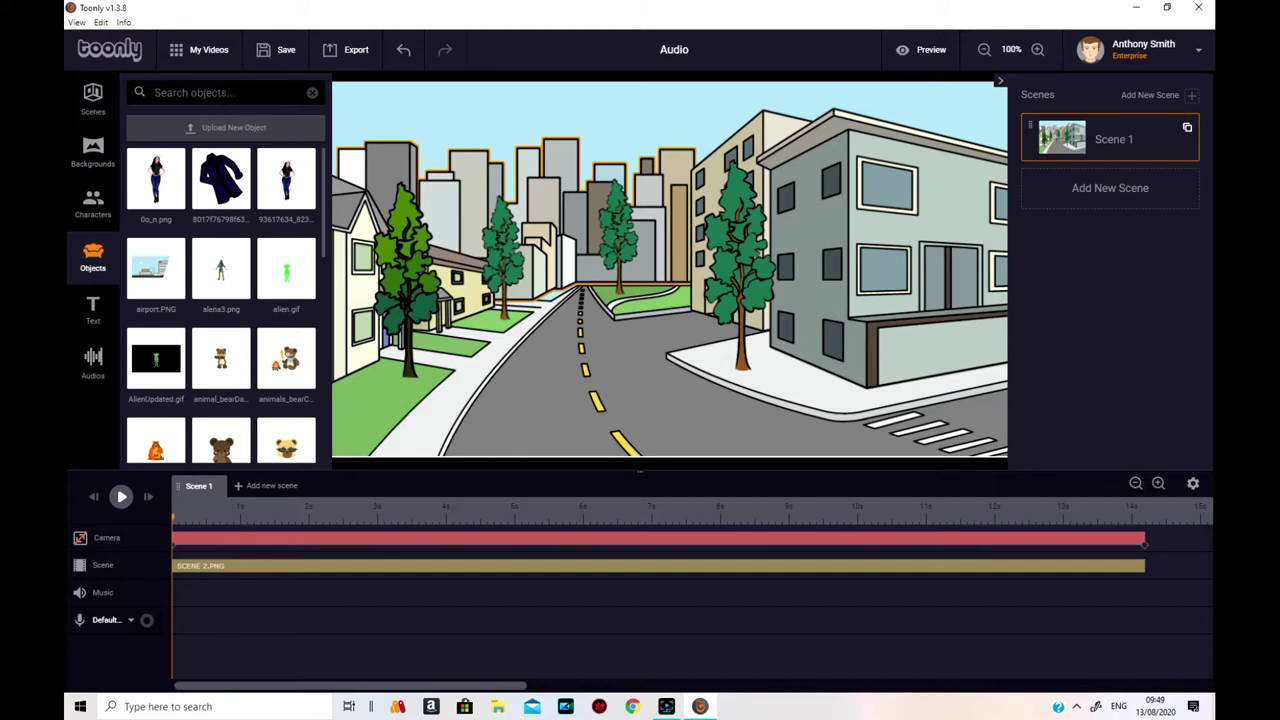
# - Search the object library for "car" and place the red Car 3, very small, at the far end of the road
pyautogui.write('c')
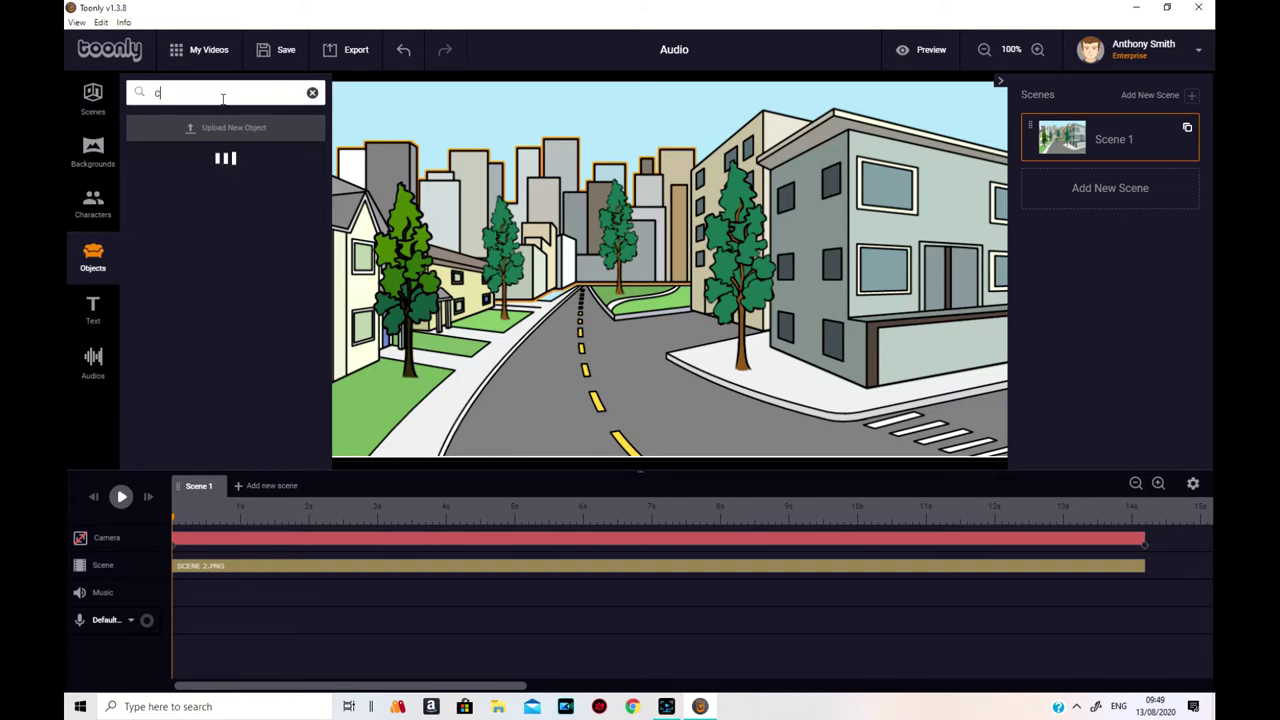
pyautogui.press('BackSpace')
pyautogui.press('BackSpace')
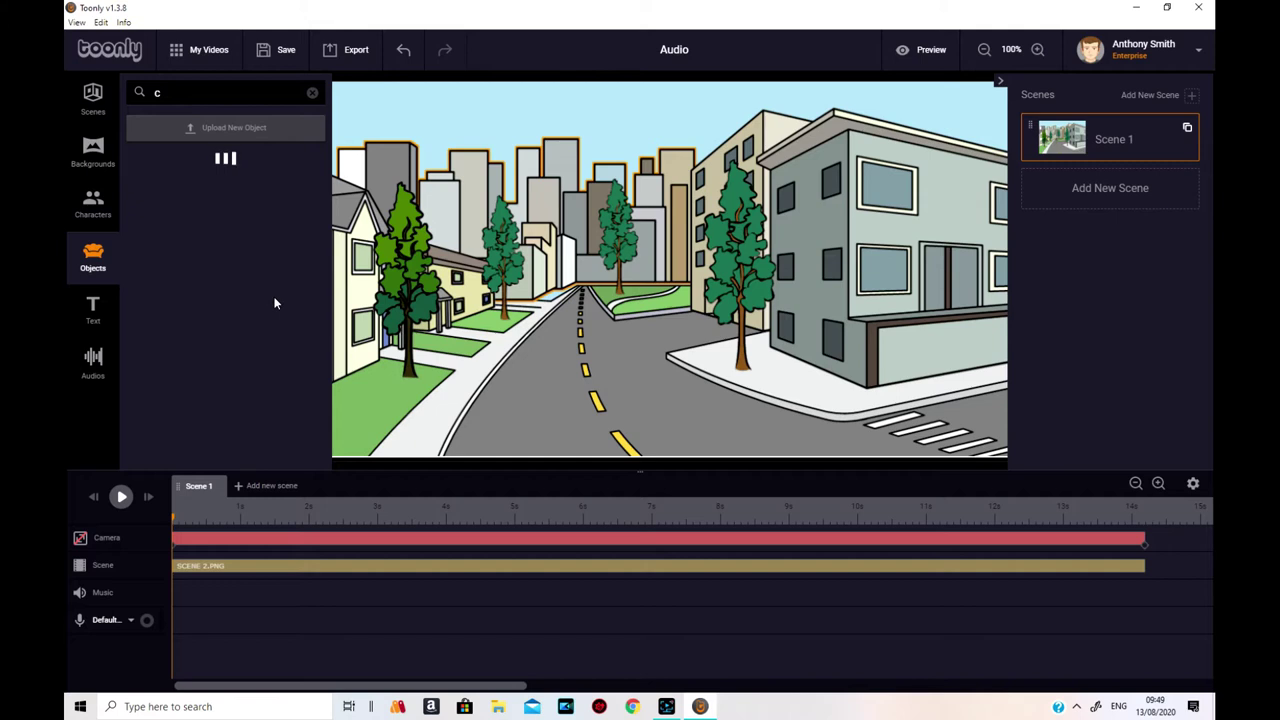
pyautogui.write('ar')
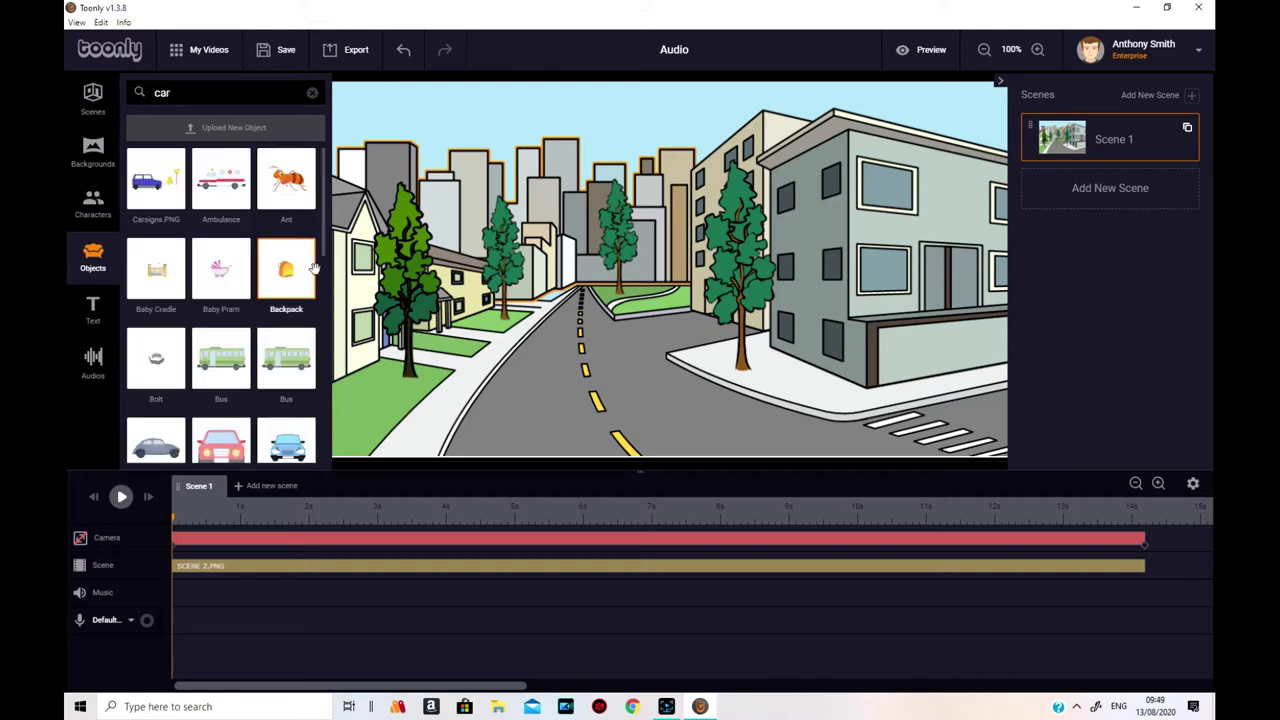
pyautogui.moveTo(221, 262); pyautogui.dragTo(583, 287)
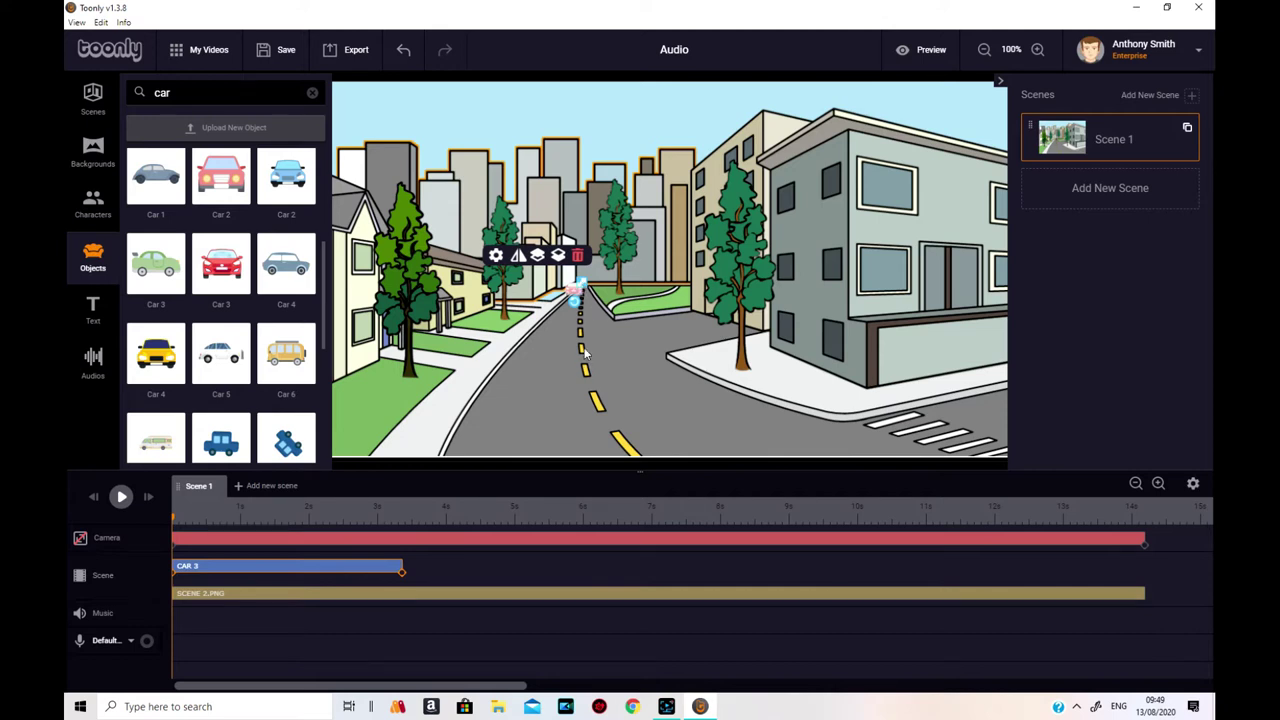
# - At Car 3's end keyframe, enlarge the car and position it in the foreground on the left lane of the road
pyautogui.click(174, 579)
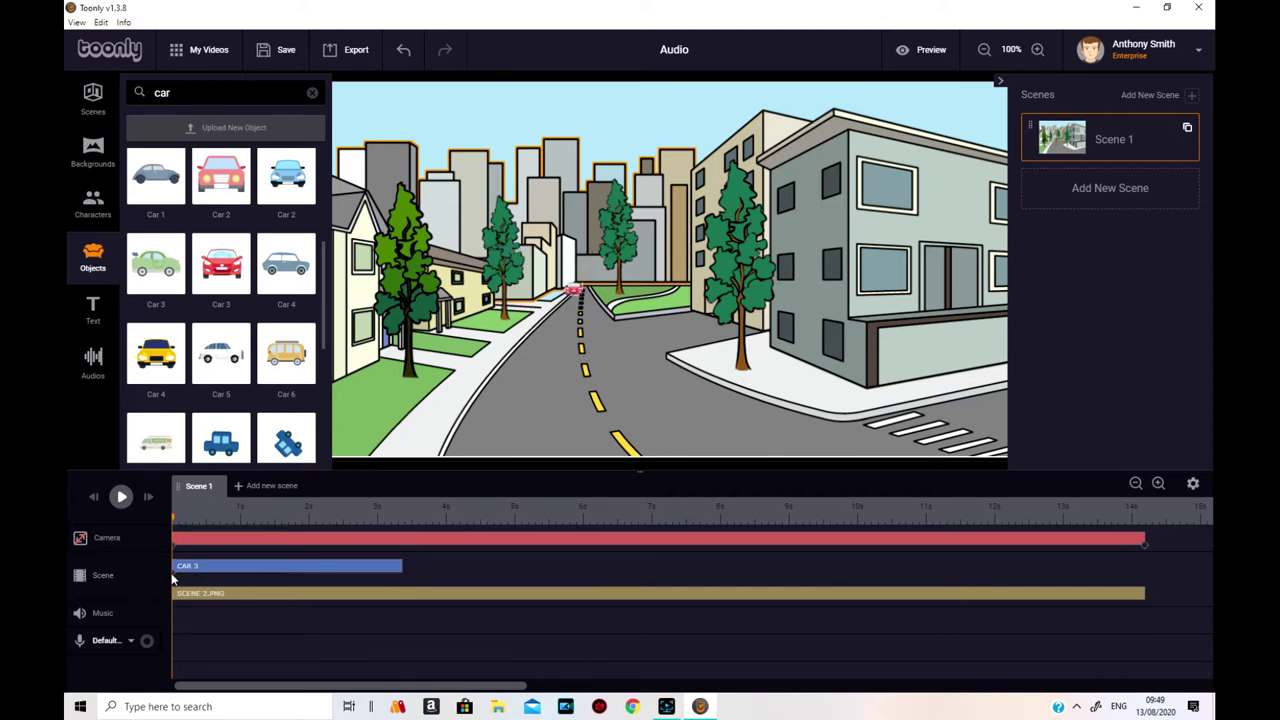
pyautogui.click(393, 565)
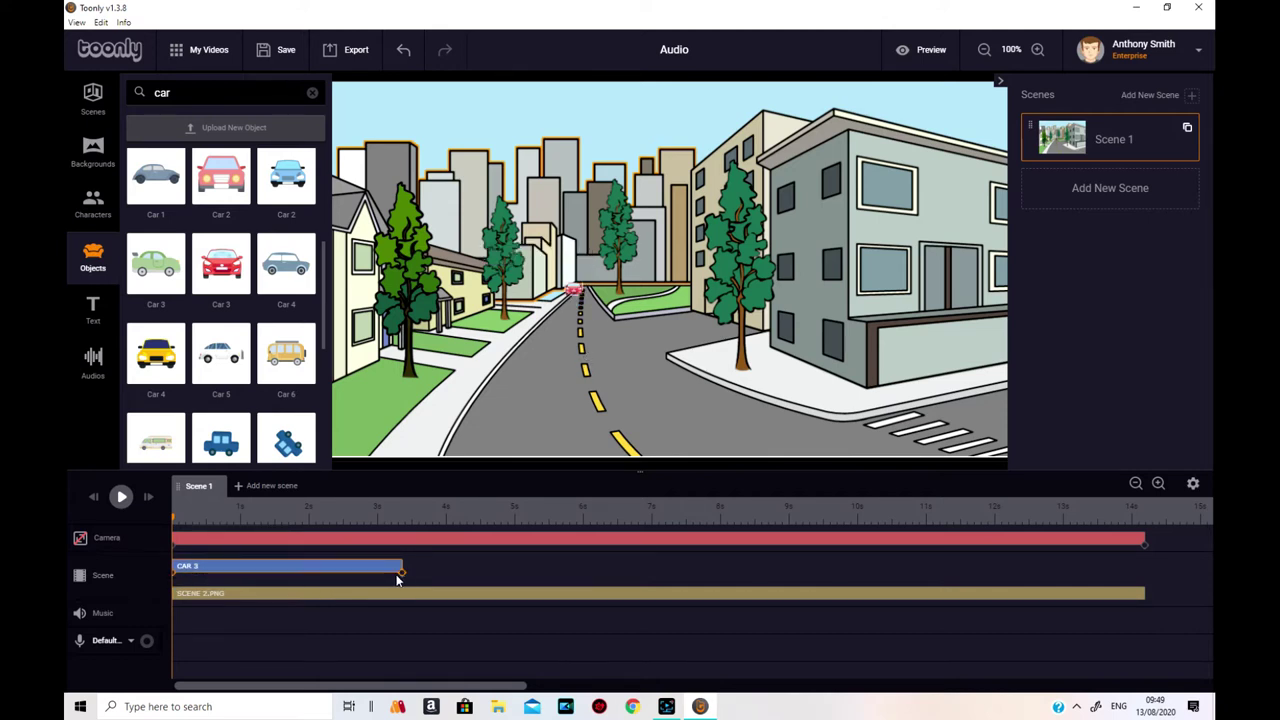
pyautogui.click(401, 577)
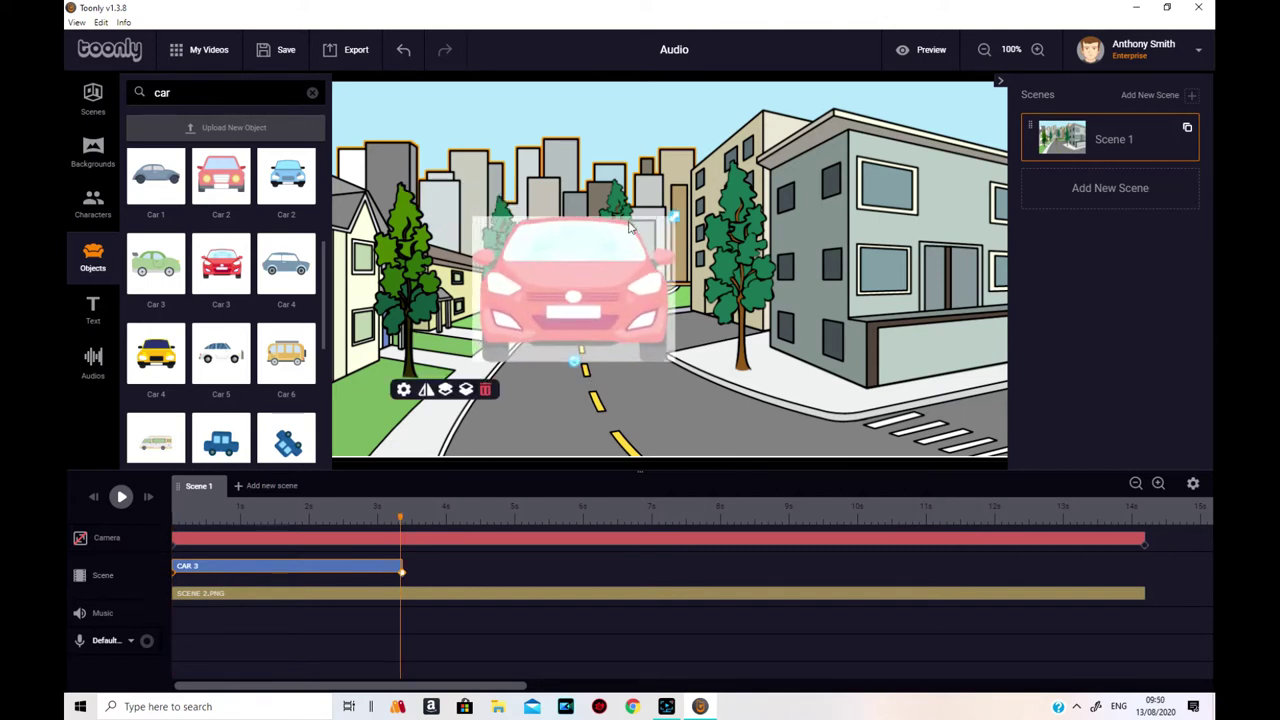
pyautogui.moveTo(604, 264); pyautogui.dragTo(560, 368)
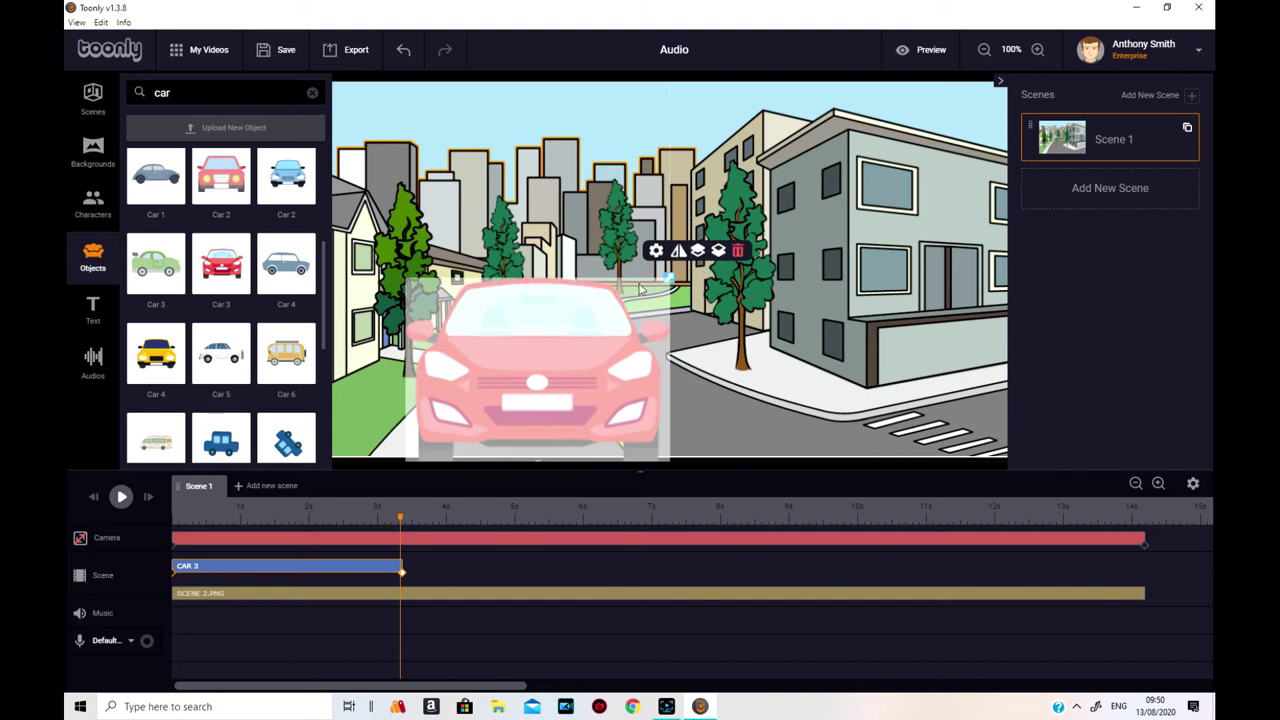
pyautogui.moveTo(668, 283); pyautogui.dragTo(622, 313)
pyautogui.moveTo(575, 397); pyautogui.dragTo(559, 424)
pyautogui.moveTo(607, 337); pyautogui.dragTo(602, 339)
pyautogui.moveTo(554, 385); pyautogui.dragTo(547, 390)
pyautogui.click(714, 411)
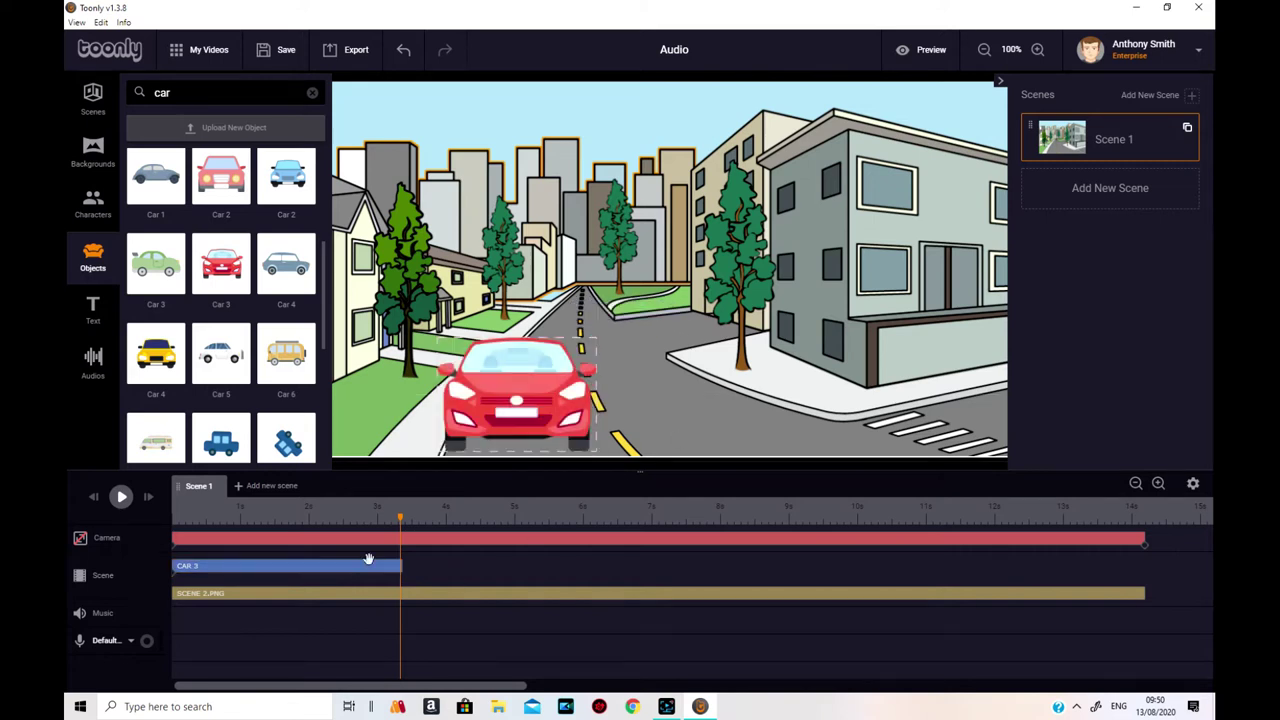
# - Add the yellow Car 6 at the start of the scene, tilt it slightly uphill, flip it and enlarge it to dominate the foreground
pyautogui.moveTo(400, 521); pyautogui.dragTo(166, 597)
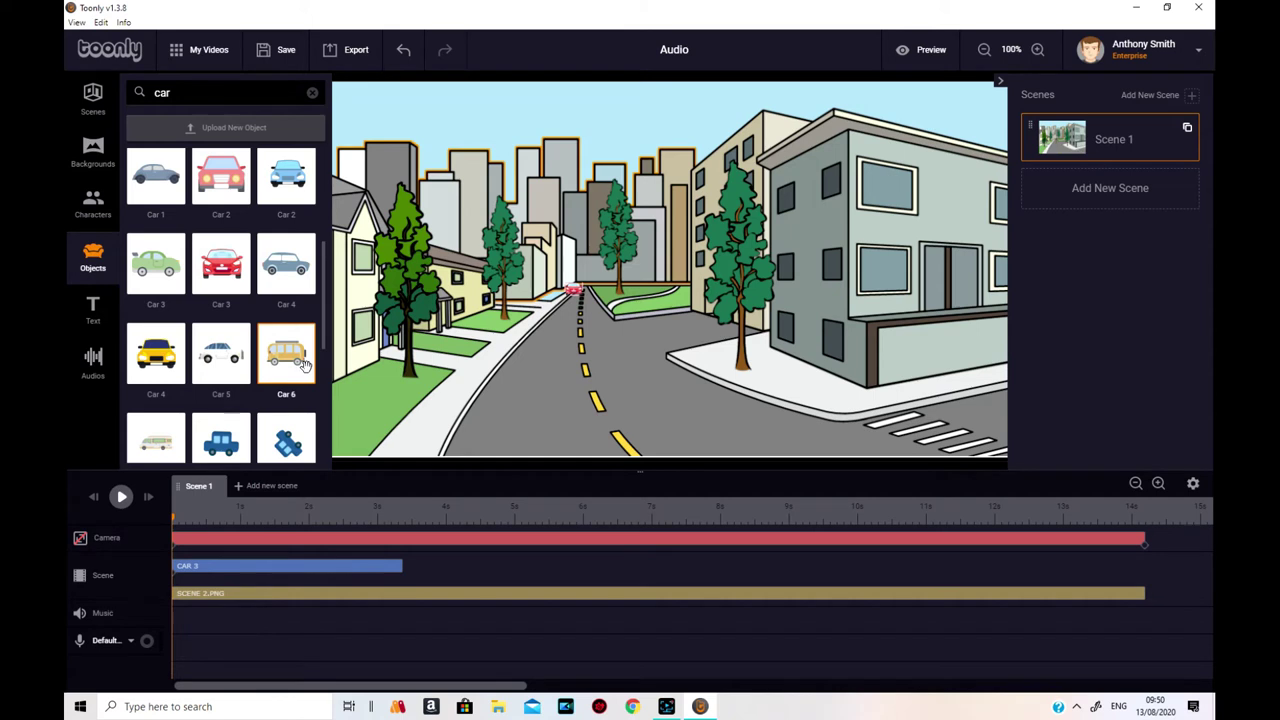
pyautogui.moveTo(288, 360); pyautogui.dragTo(458, 380)
pyautogui.click(495, 362)
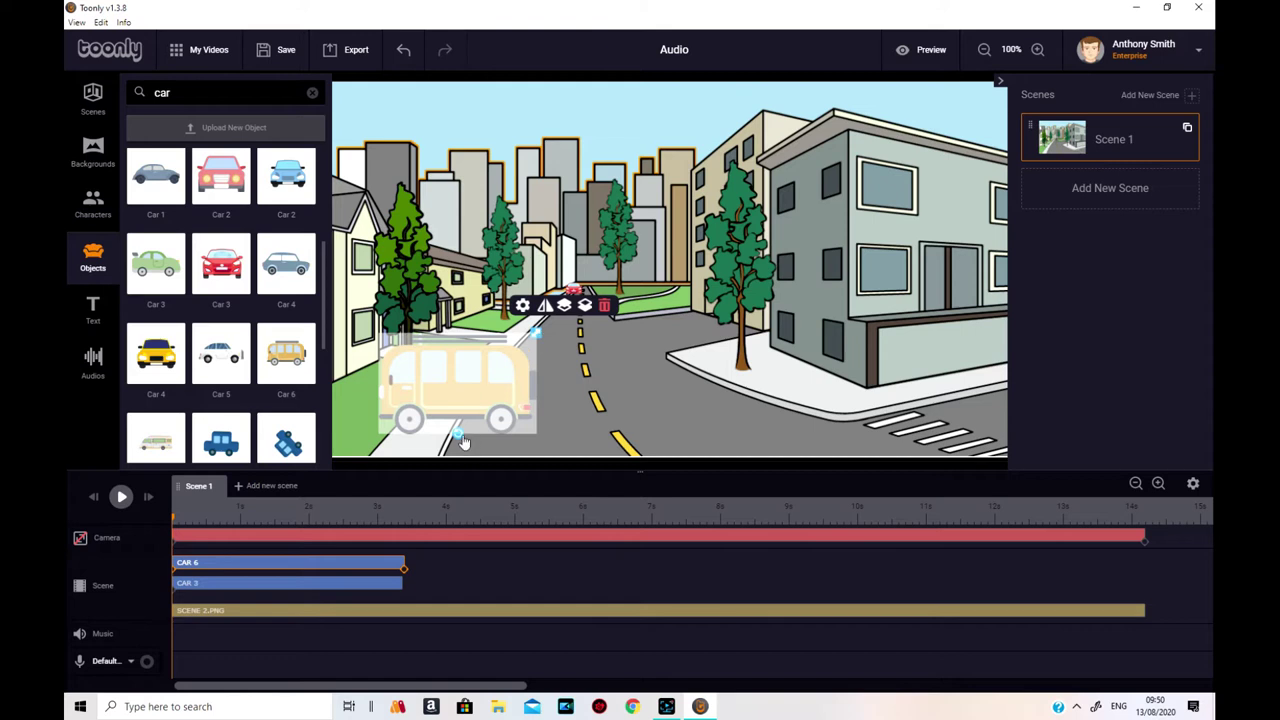
pyautogui.moveTo(460, 437); pyautogui.dragTo(469, 436)
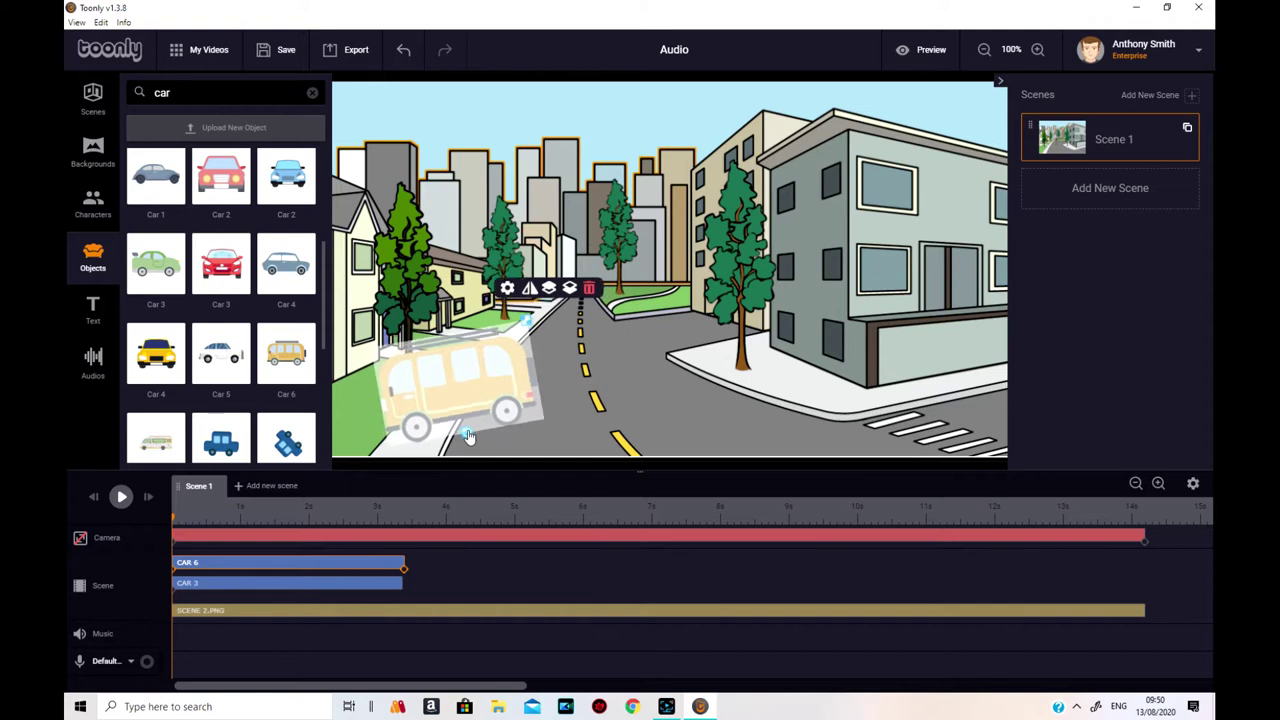
pyautogui.click(530, 289)
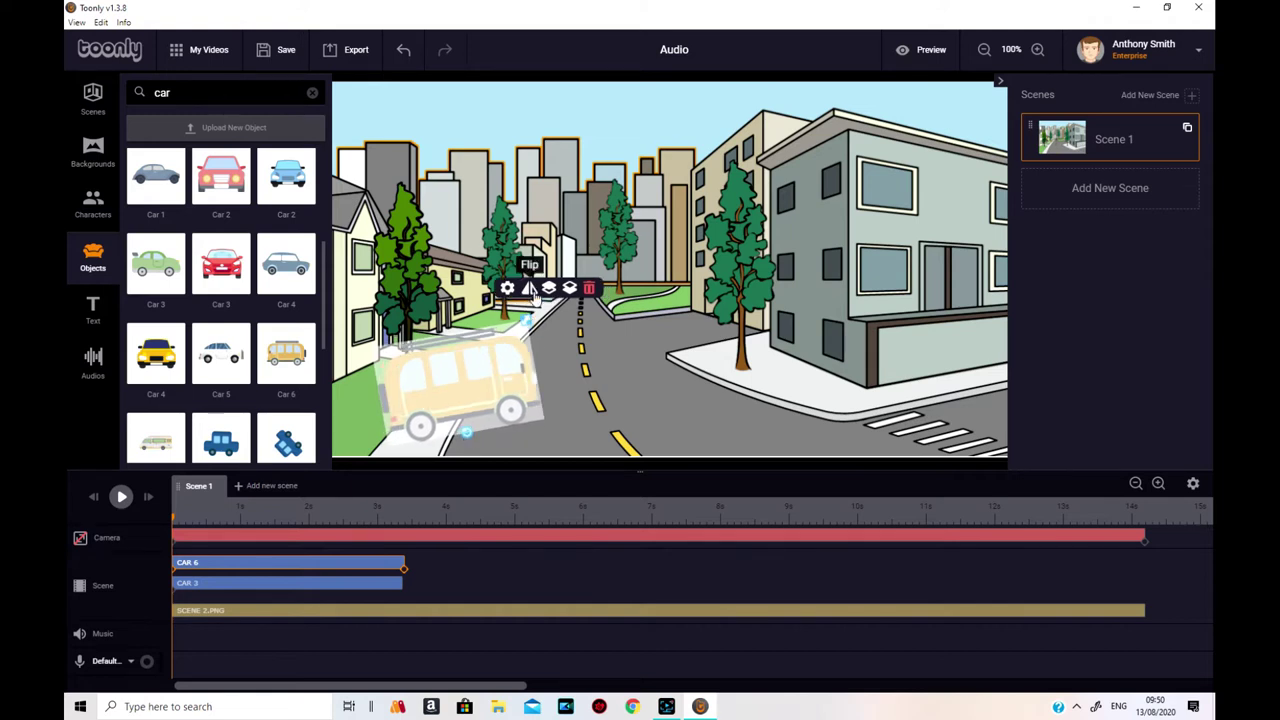
pyautogui.moveTo(527, 330); pyautogui.dragTo(718, 196)
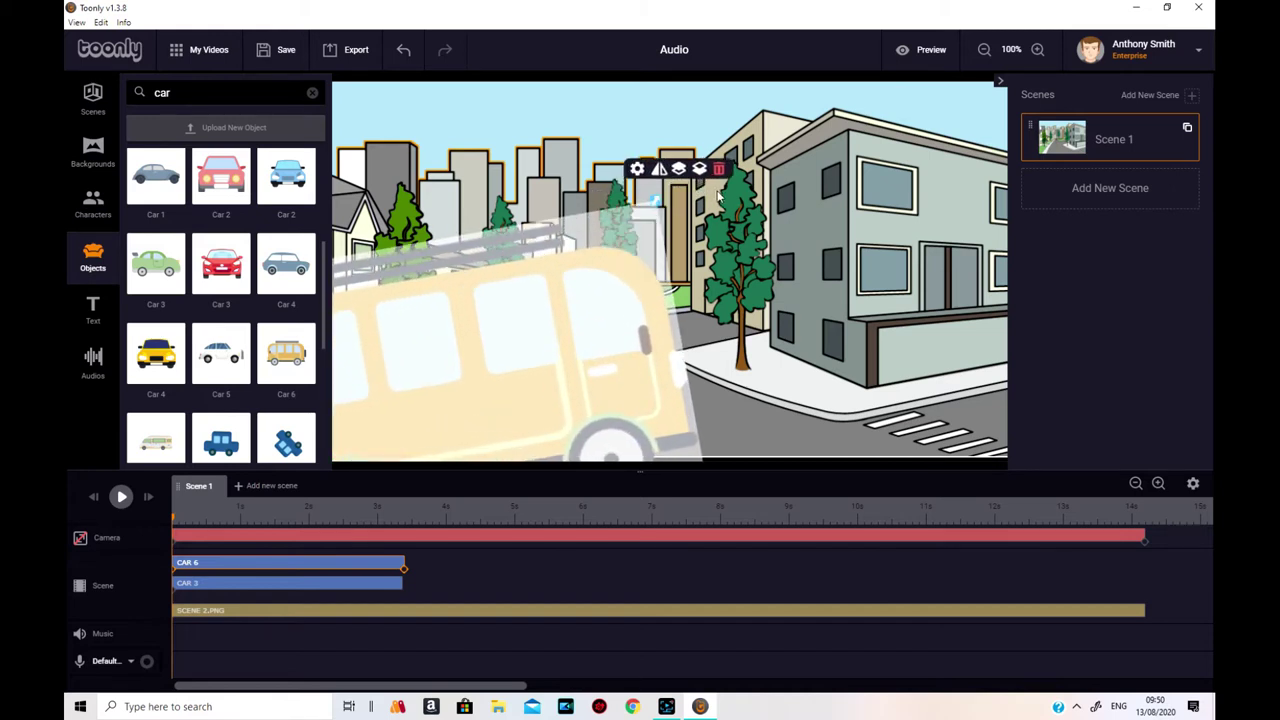
pyautogui.moveTo(659, 336); pyautogui.dragTo(617, 382)
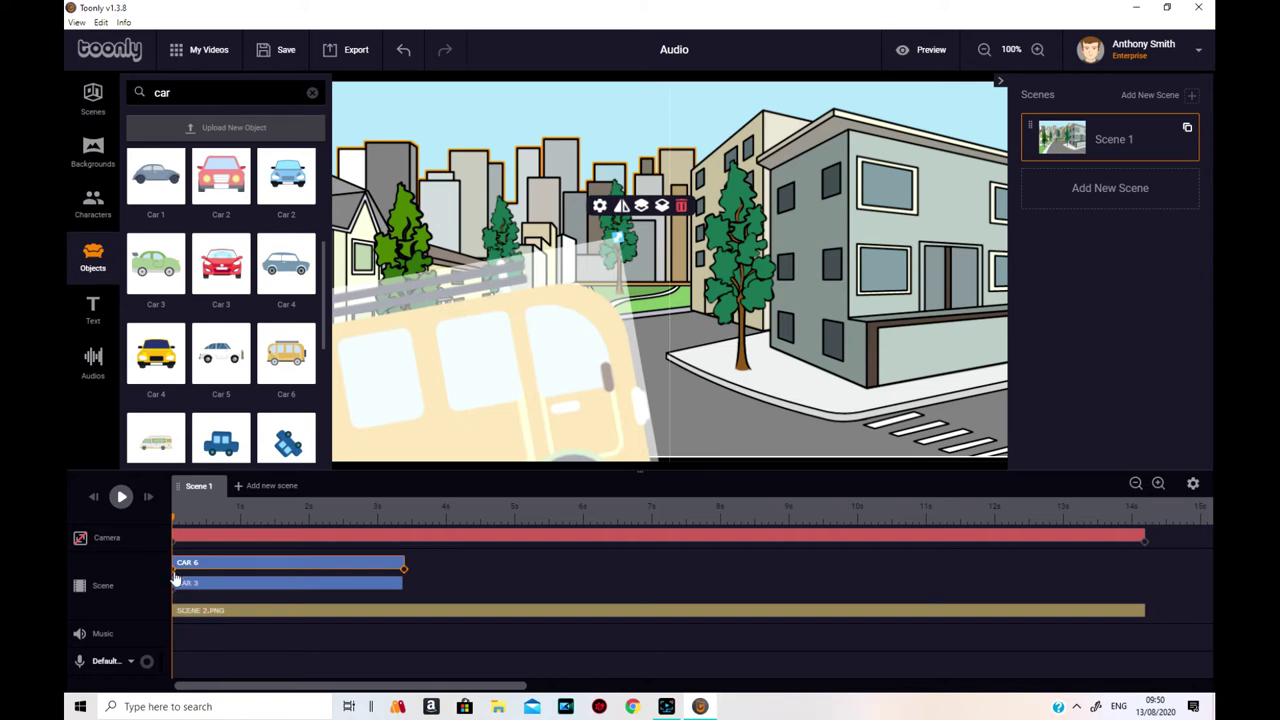
# - Set Car 6 to start mostly beyond the scene's lower-left edge and end mostly beyond its right edge
pyautogui.moveTo(580, 357); pyautogui.dragTo(336, 452)
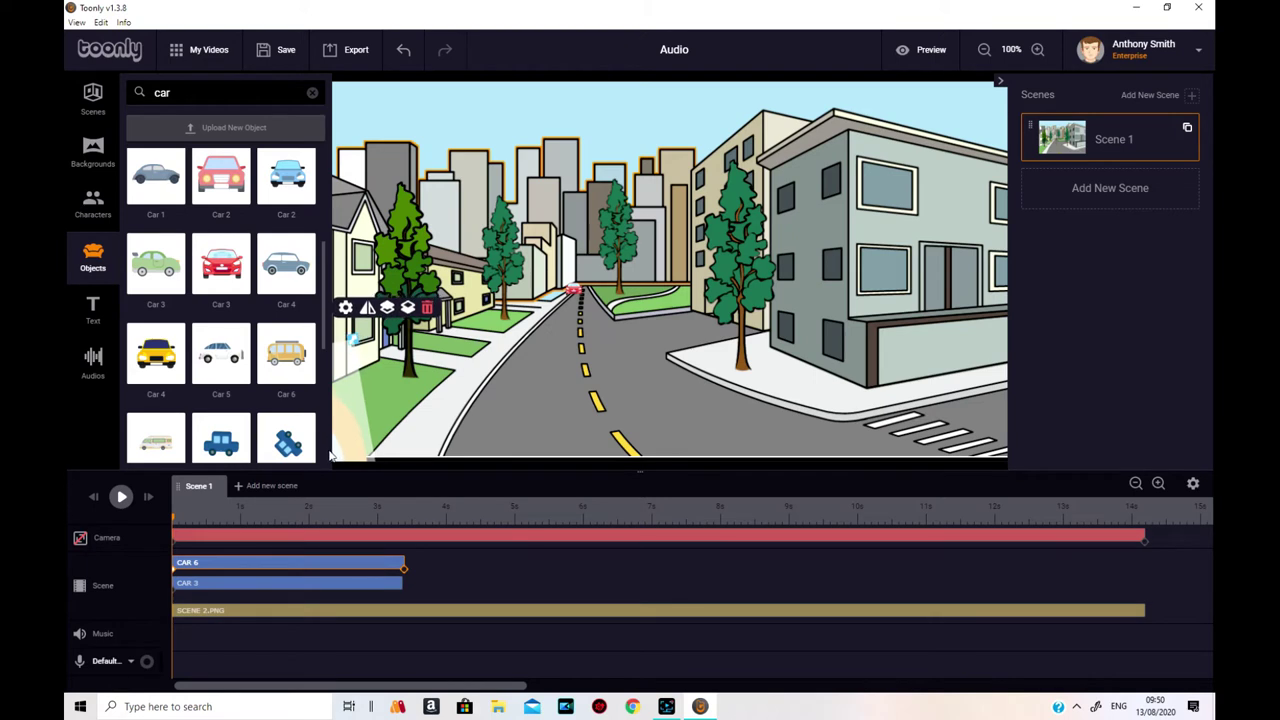
pyautogui.click(395, 486)
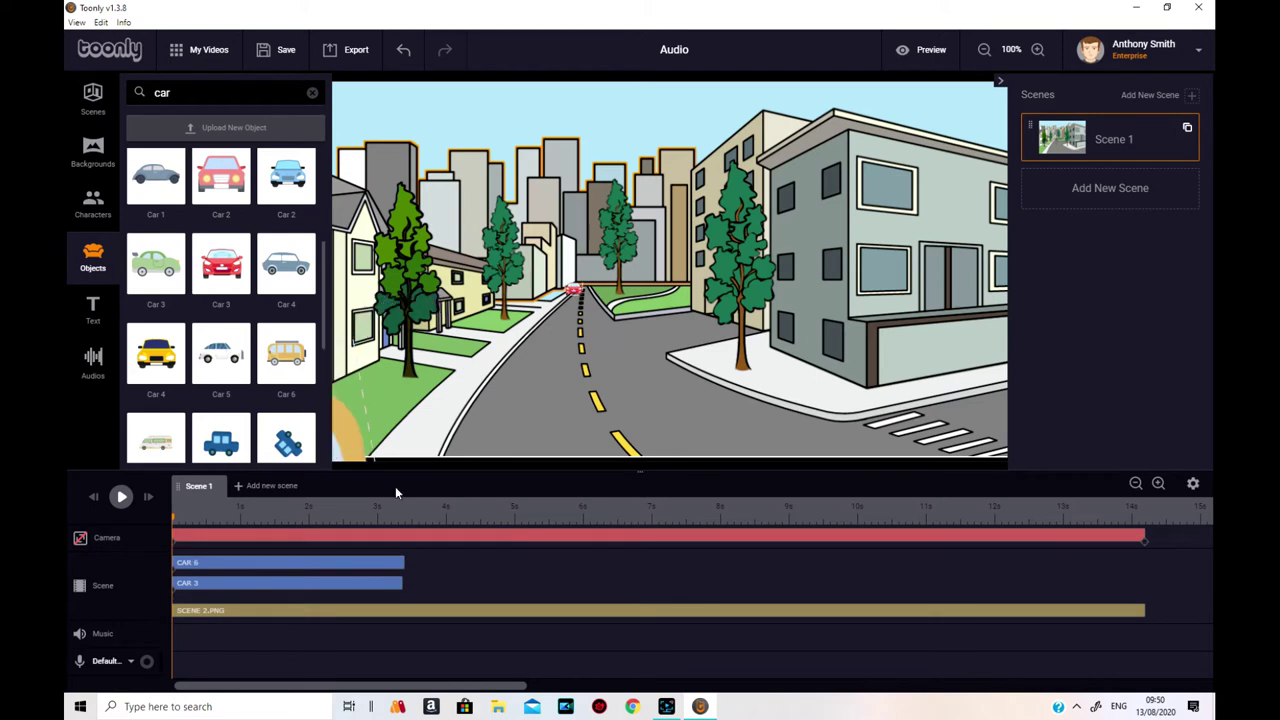
pyautogui.click(306, 562)
pyautogui.click(404, 571)
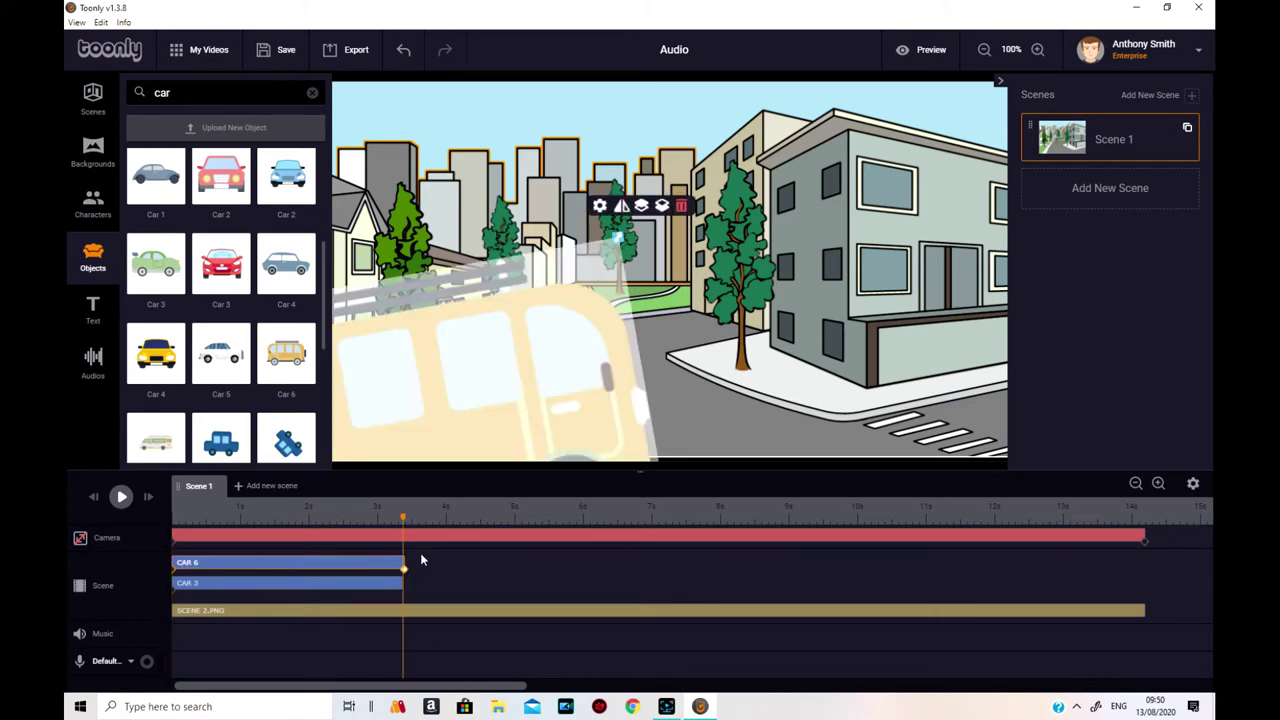
pyautogui.moveTo(612, 400); pyautogui.dragTo(1109, 333)
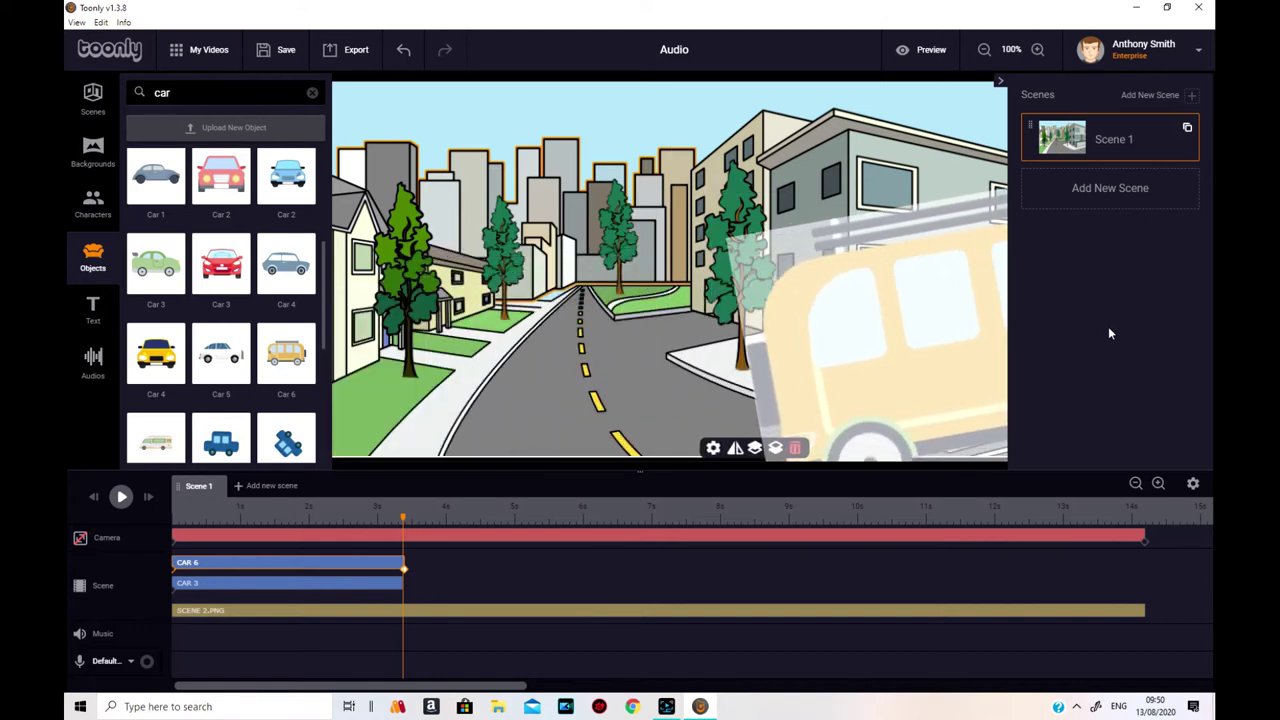
pyautogui.moveTo(873, 397); pyautogui.dragTo(1020, 372)
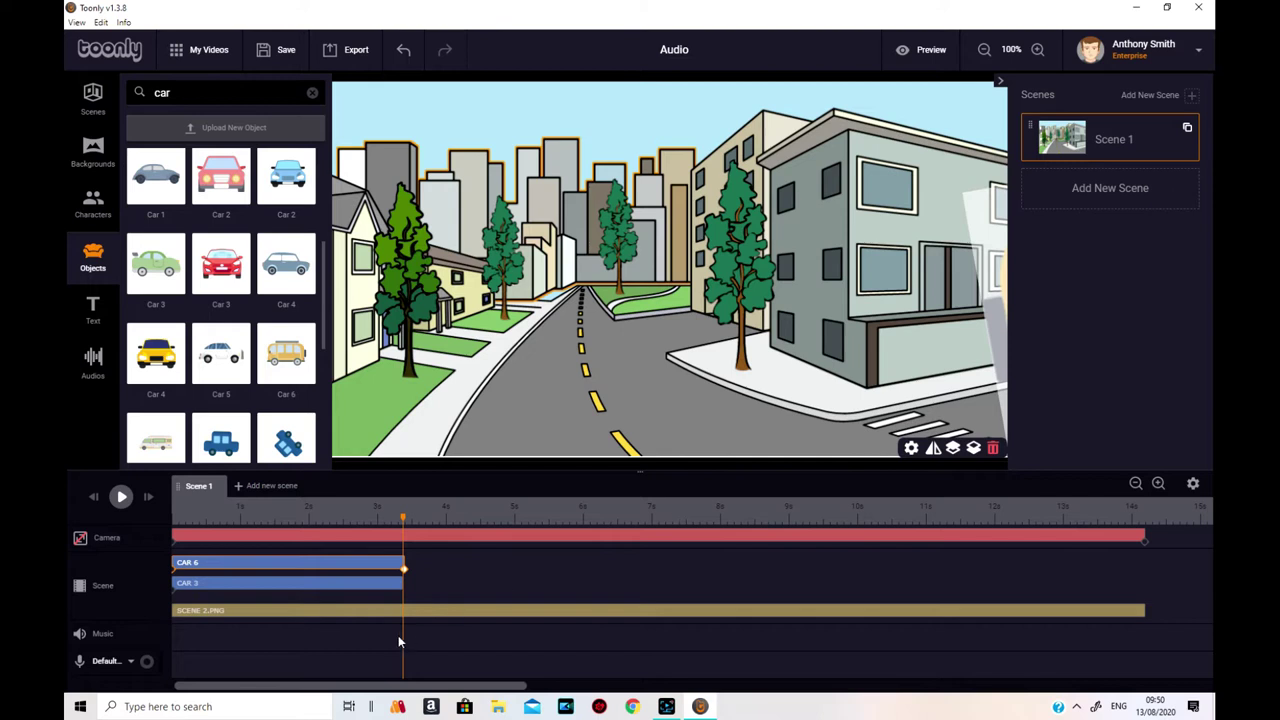
# - Return to the start of the scene and extend the Car 3 clip to about 5.5 seconds
pyautogui.moveTo(405, 521); pyautogui.dragTo(172, 550)
pyautogui.click(355, 587)
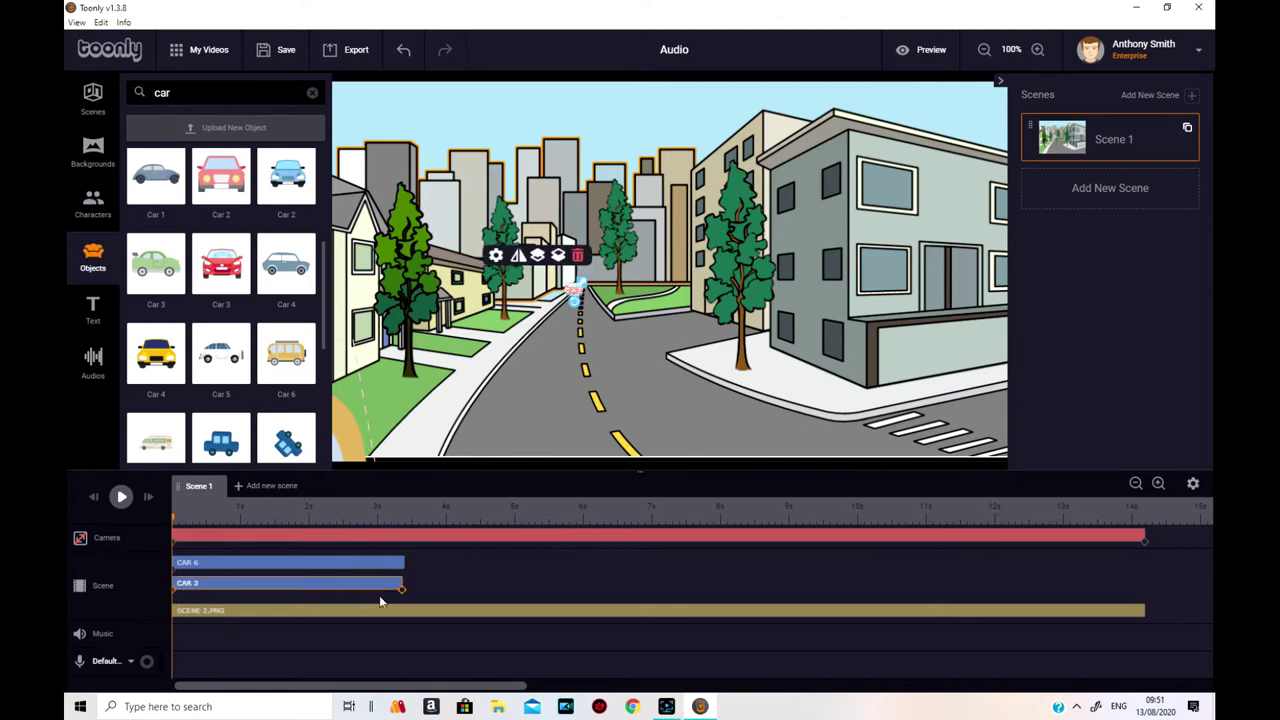
pyautogui.moveTo(404, 588); pyautogui.dragTo(545, 580)
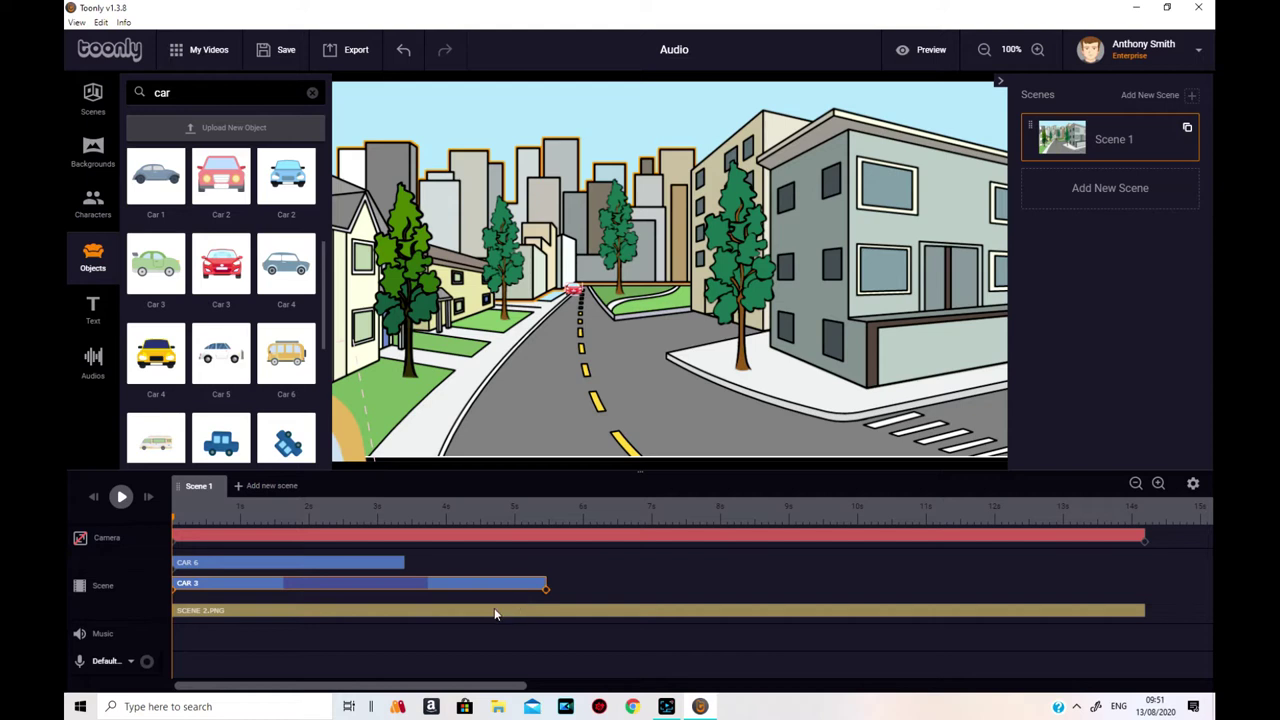
# - Add the African American Boy character and shrink him to a tiny figure on the far end of the left pavement
pyautogui.click(106, 216)
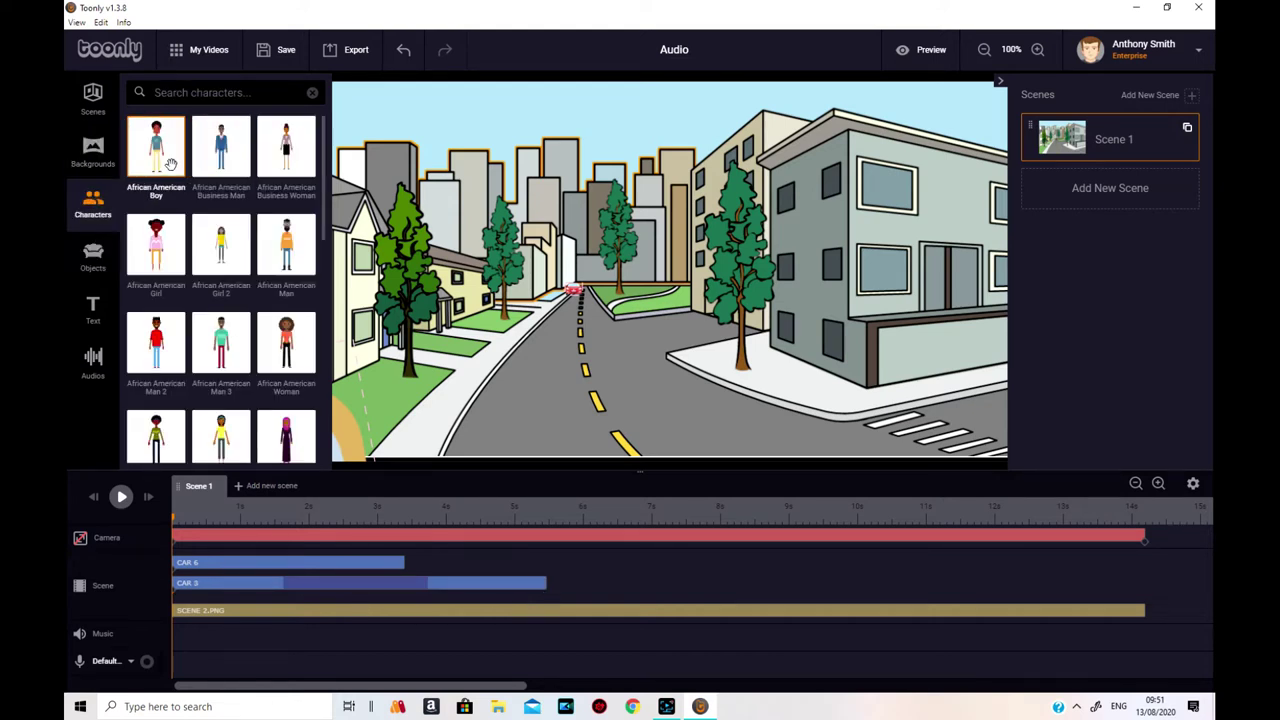
pyautogui.moveTo(170, 165); pyautogui.dragTo(503, 308)
pyautogui.click(493, 248)
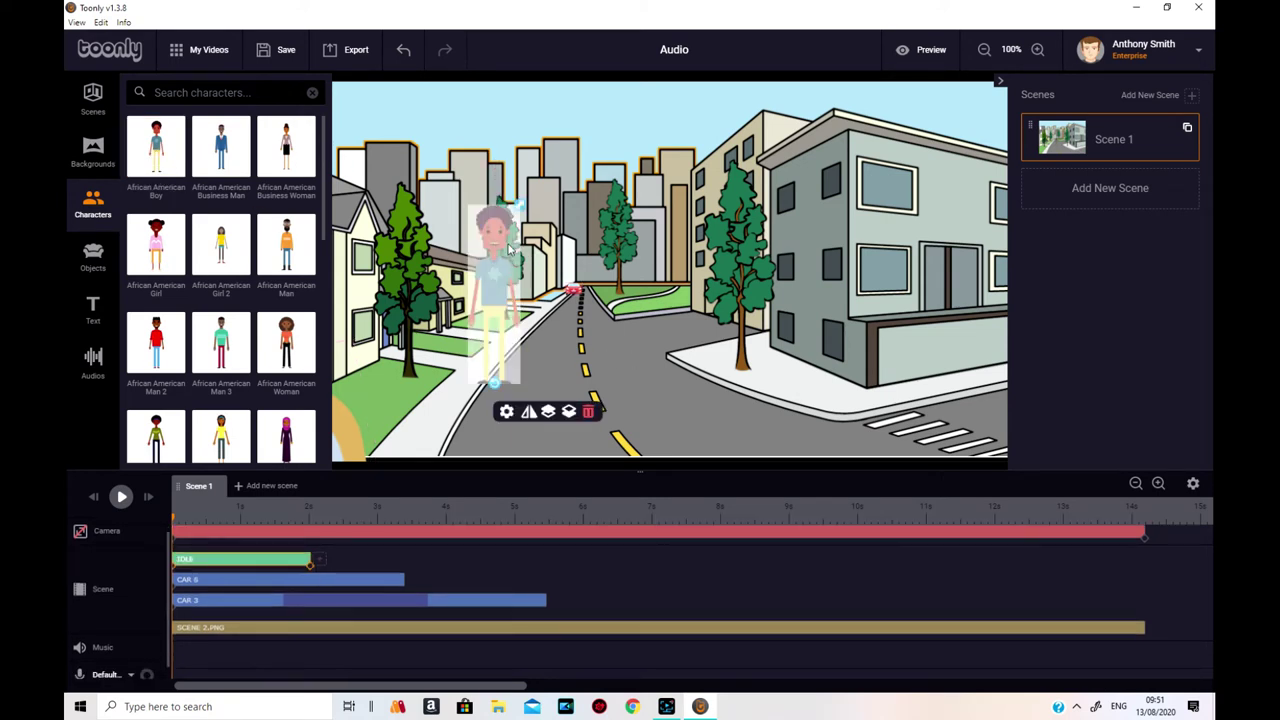
pyautogui.moveTo(520, 206); pyautogui.dragTo(538, 297)
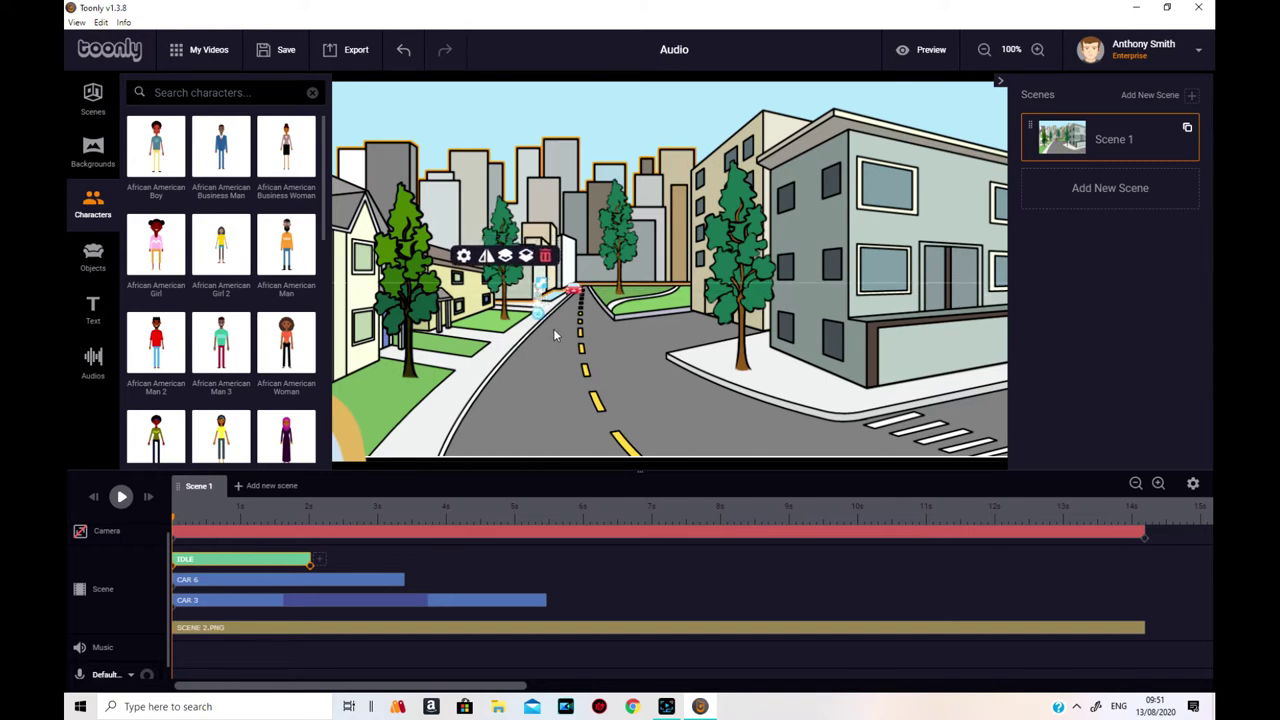
pyautogui.click(553, 334)
pyautogui.click(537, 304)
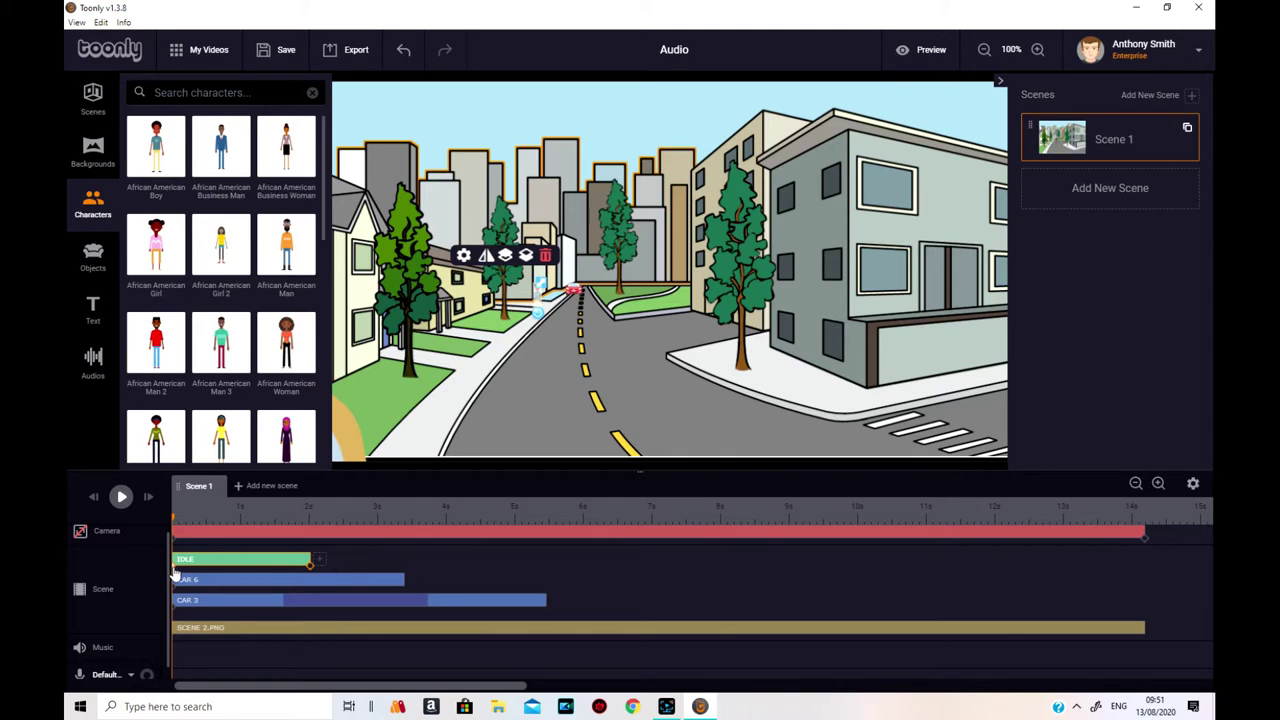
# - Set the boy's animation to Walking with Instant in and out effects, and extend the clip to about 6.6 seconds
pyautogui.click(222, 557)
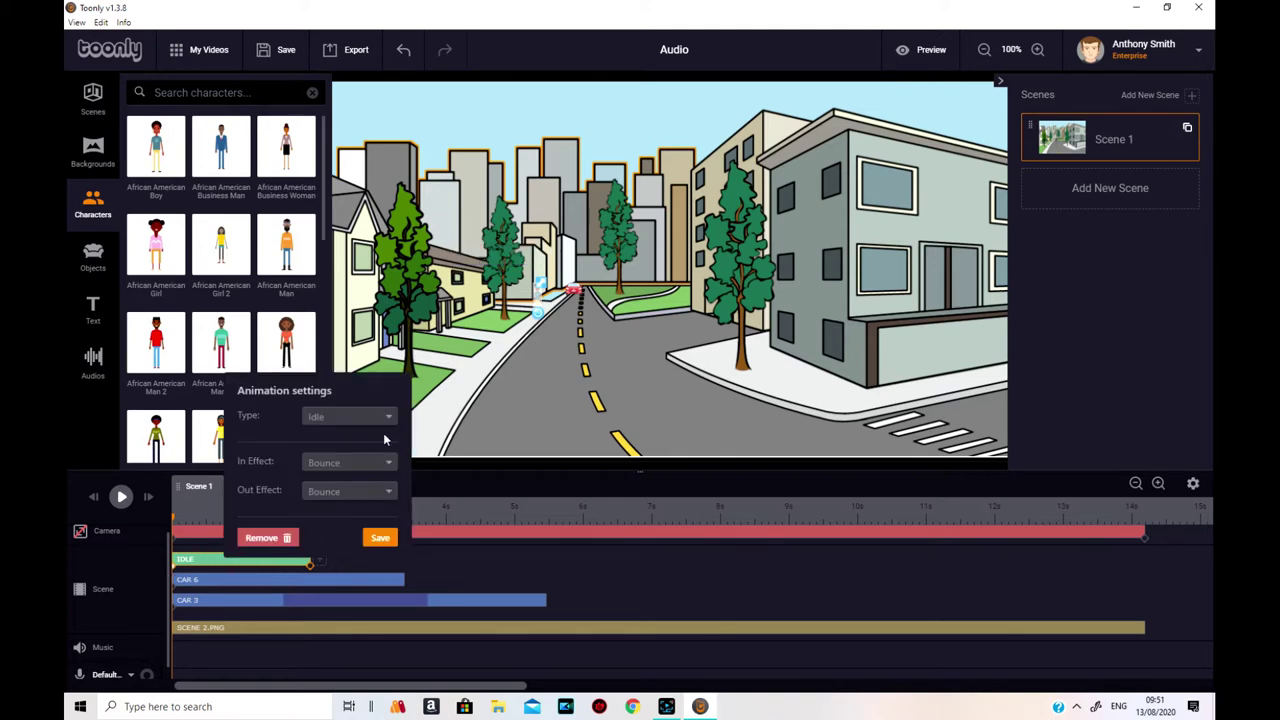
pyautogui.click(387, 419)
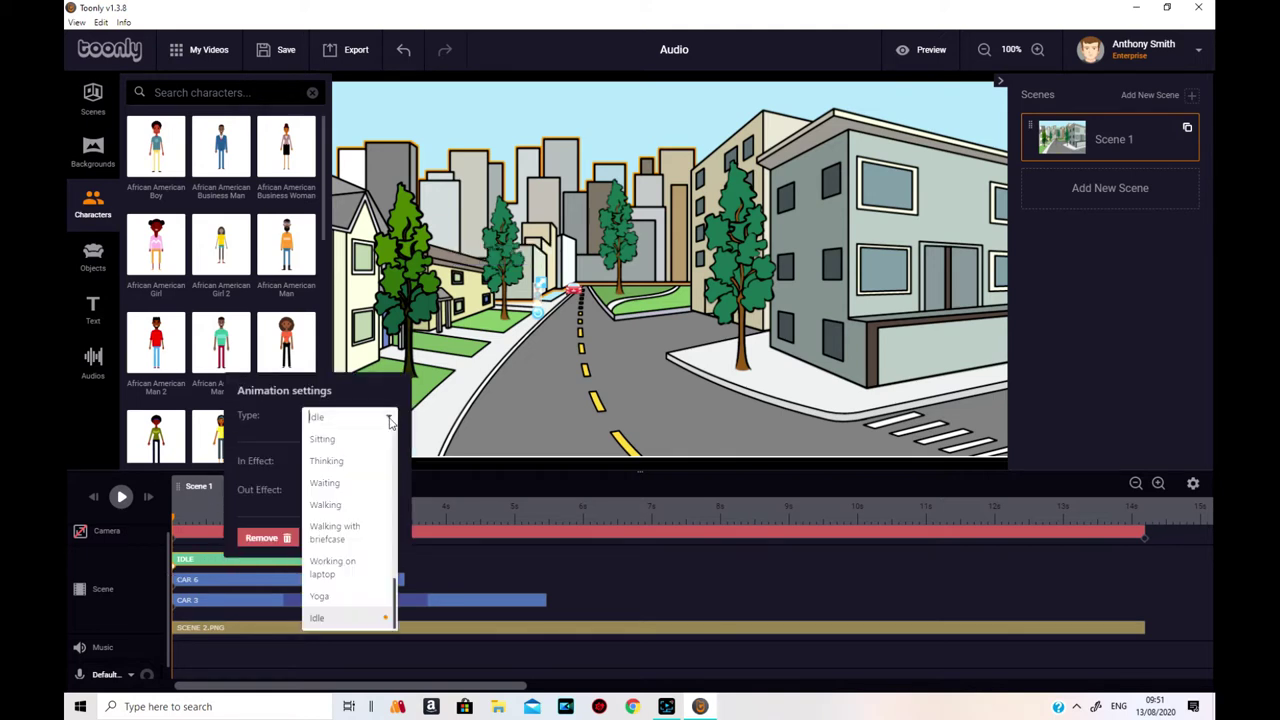
pyautogui.click(347, 506)
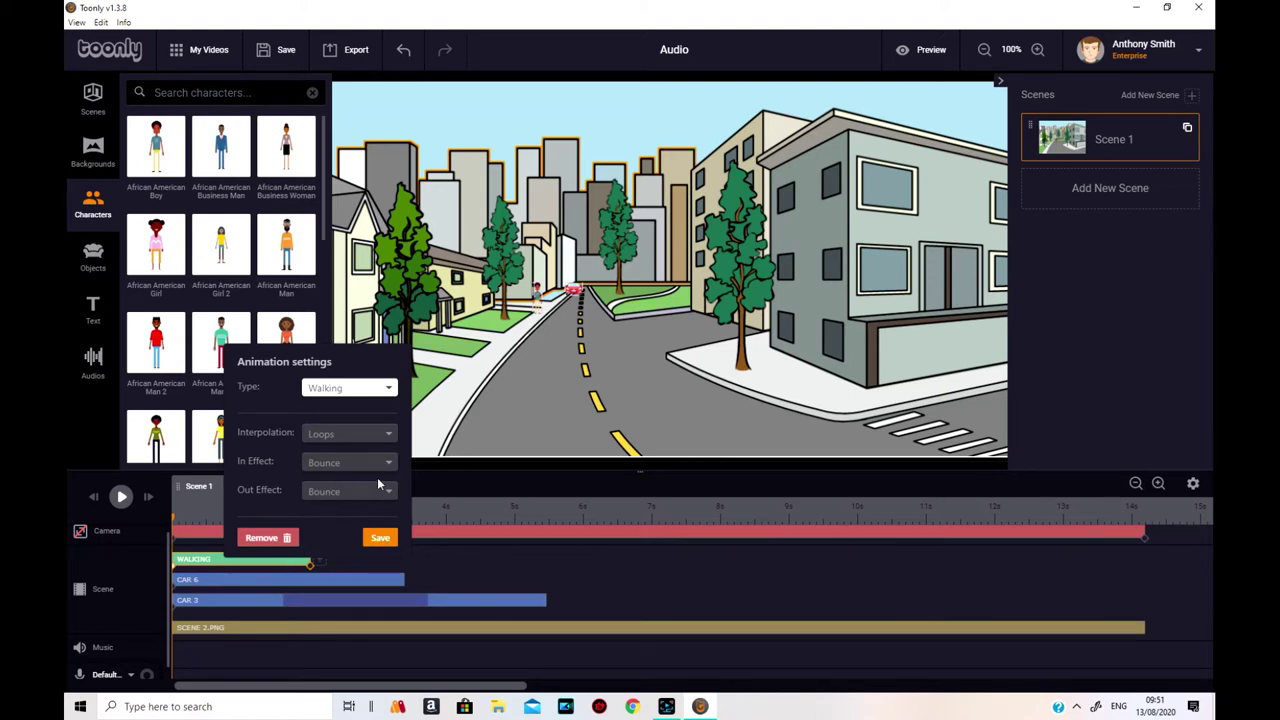
pyautogui.click(380, 463)
pyautogui.click(369, 486)
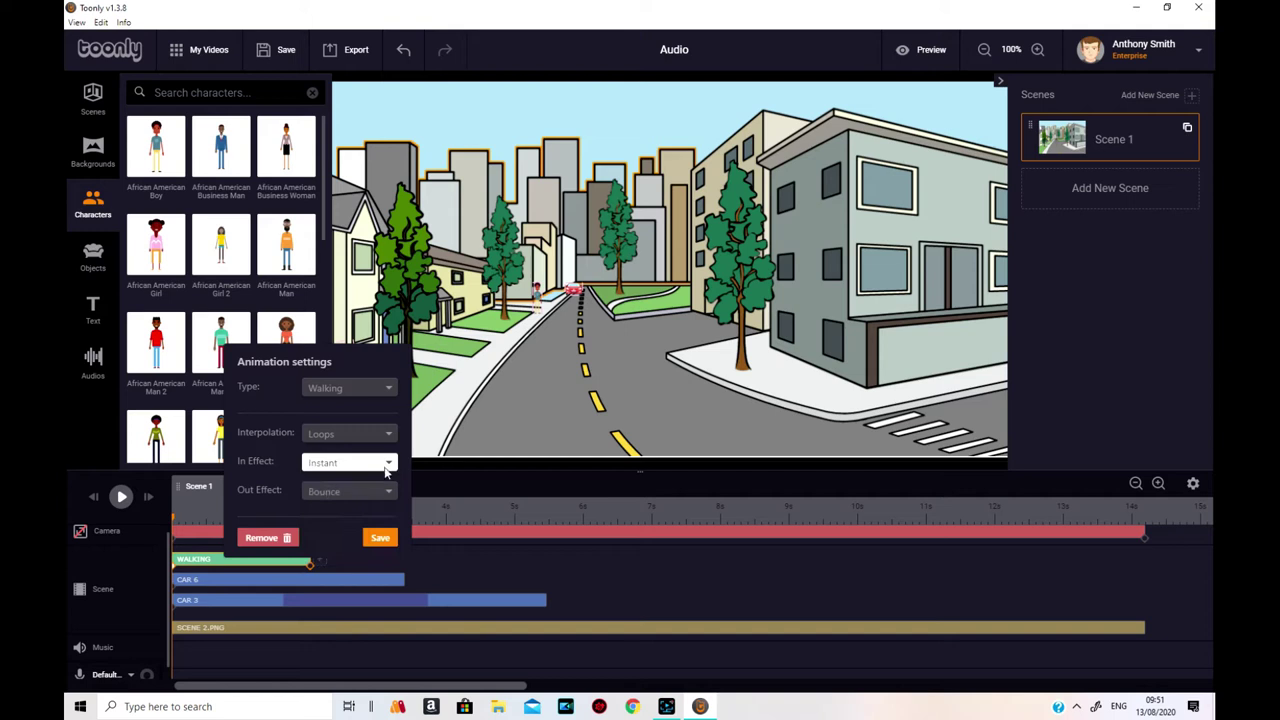
pyautogui.click(385, 491)
pyautogui.click(367, 514)
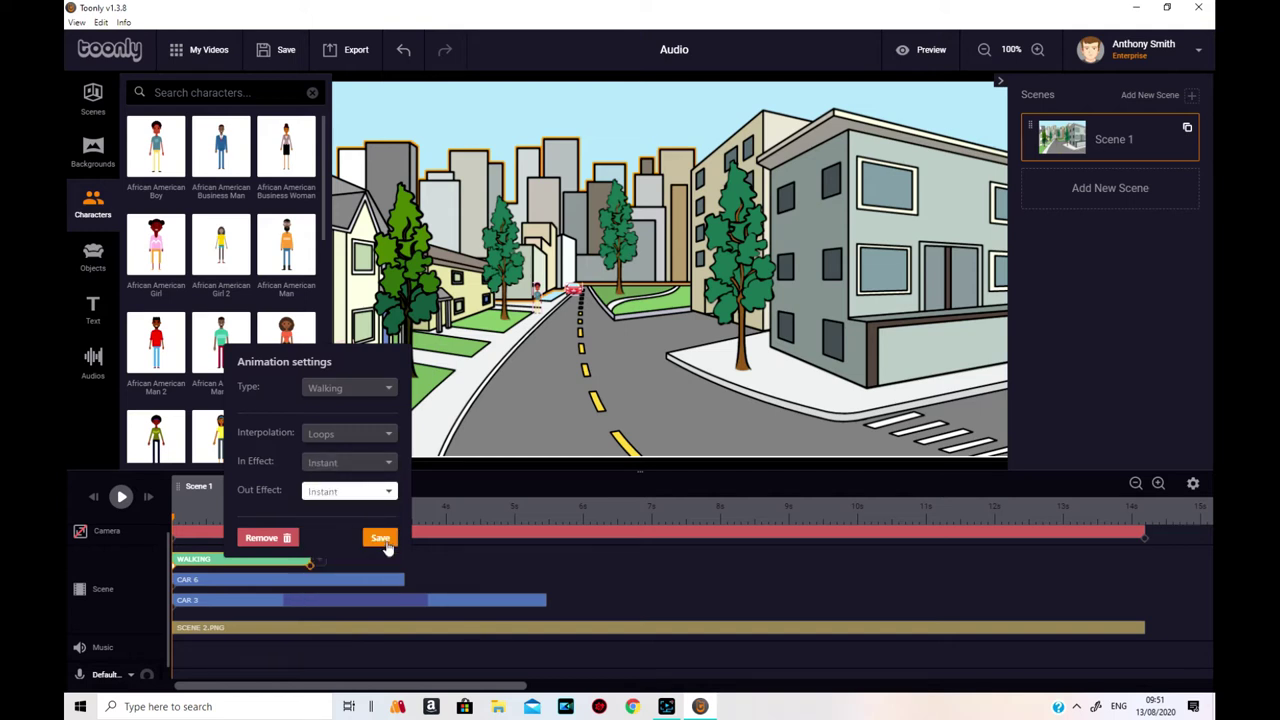
pyautogui.click(381, 540)
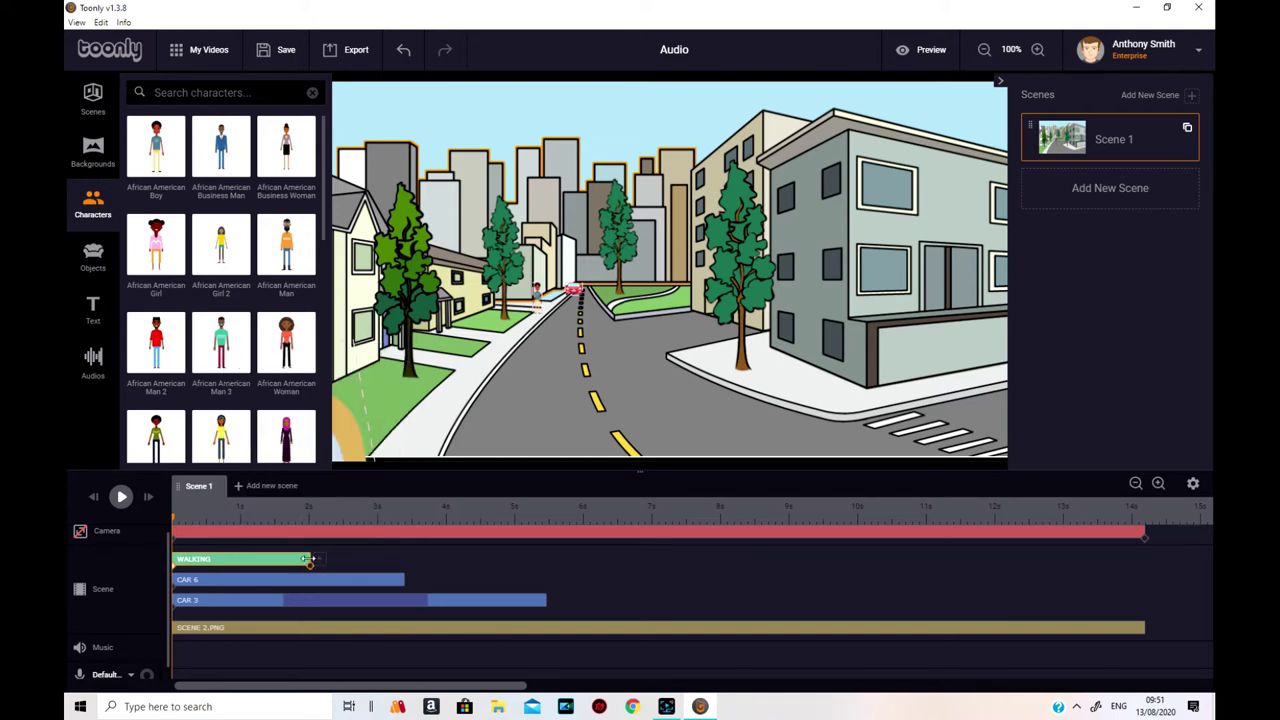
pyautogui.moveTo(310, 561); pyautogui.dragTo(626, 558)
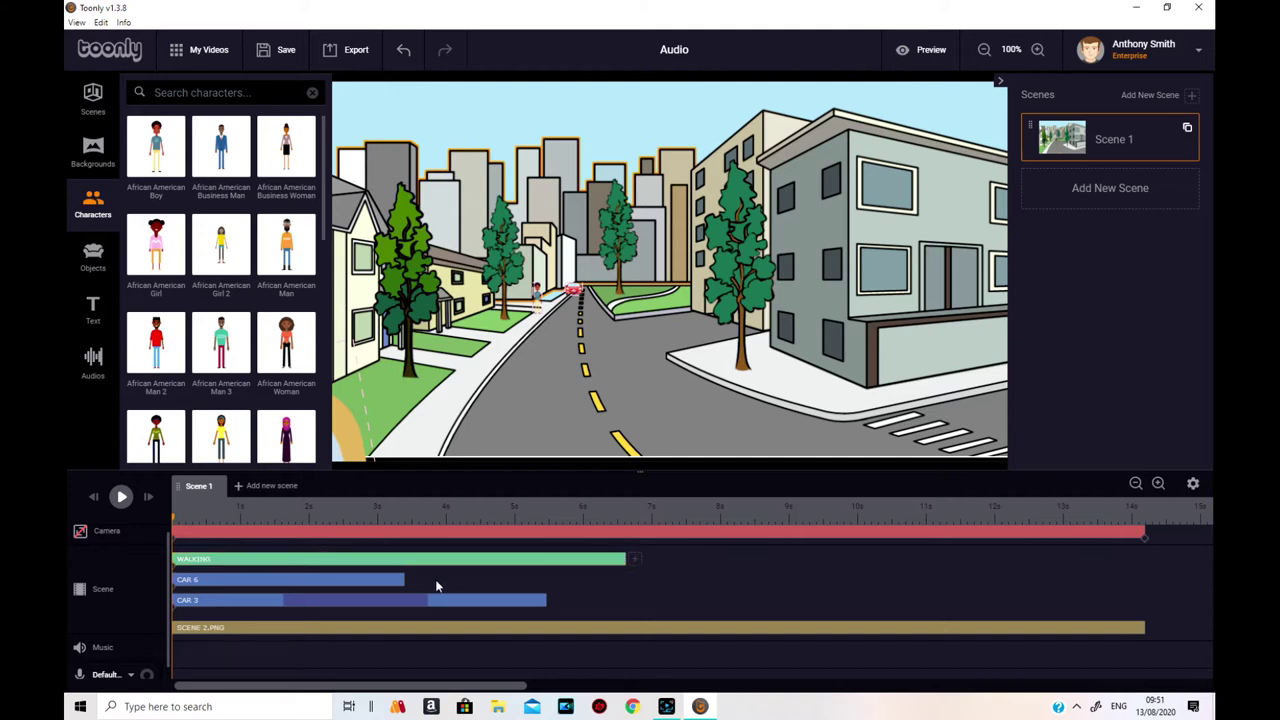
# - Set the boy's end keyframe at about 6.6 seconds to a much larger figure standing at the near end of the left pavement
pyautogui.moveTo(174, 566); pyautogui.dragTo(625, 570)
pyautogui.click(616, 560)
pyautogui.click(620, 566)
pyautogui.moveTo(621, 566); pyautogui.dragTo(525, 563)
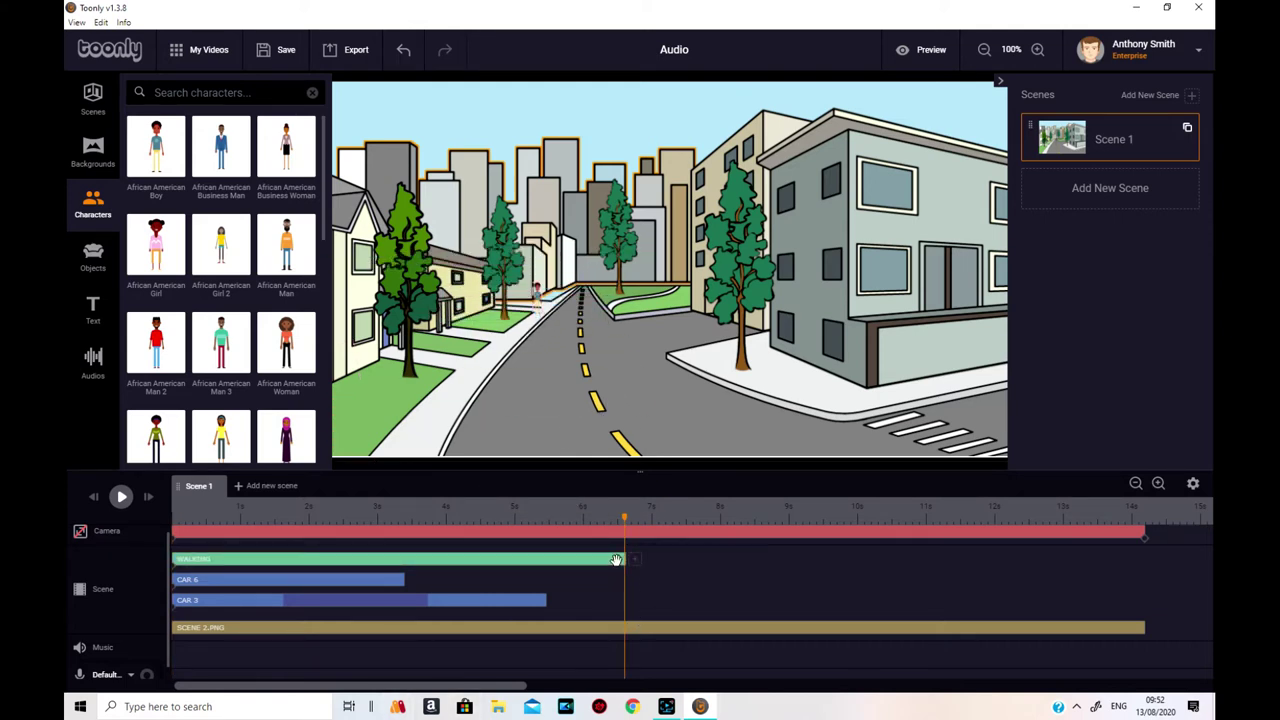
pyautogui.click(616, 560)
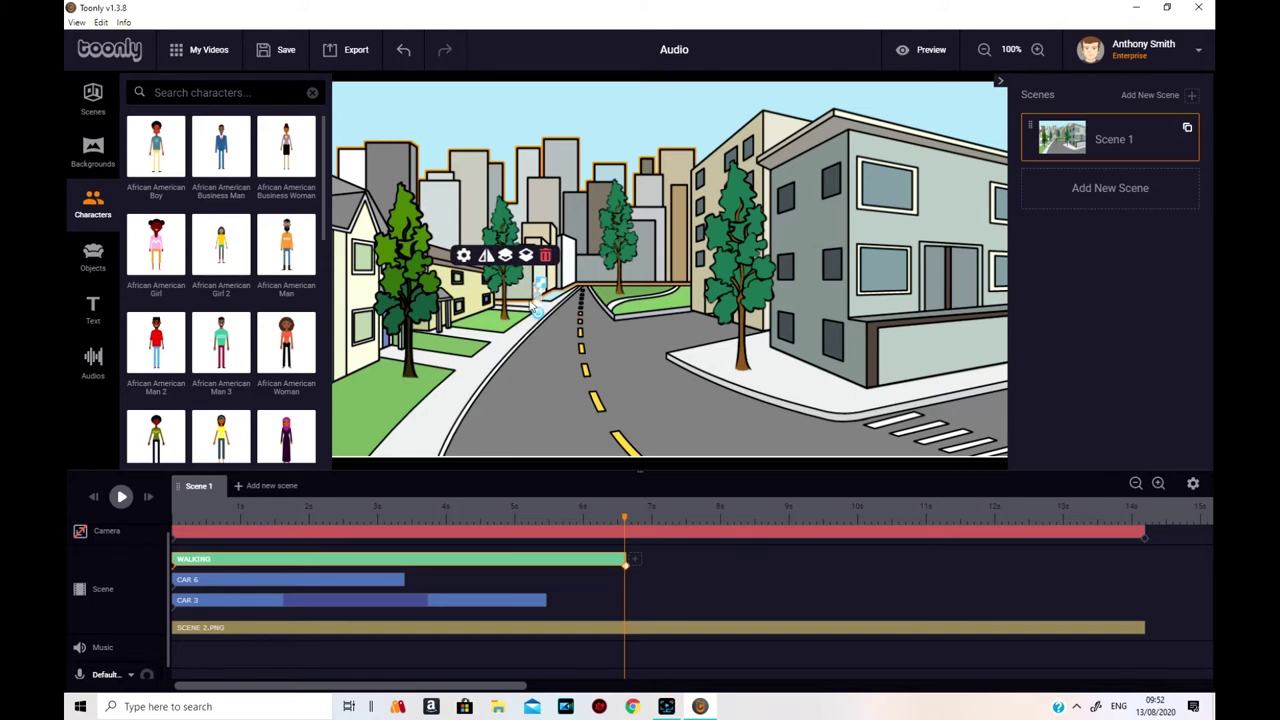
pyautogui.moveTo(539, 302); pyautogui.dragTo(405, 348)
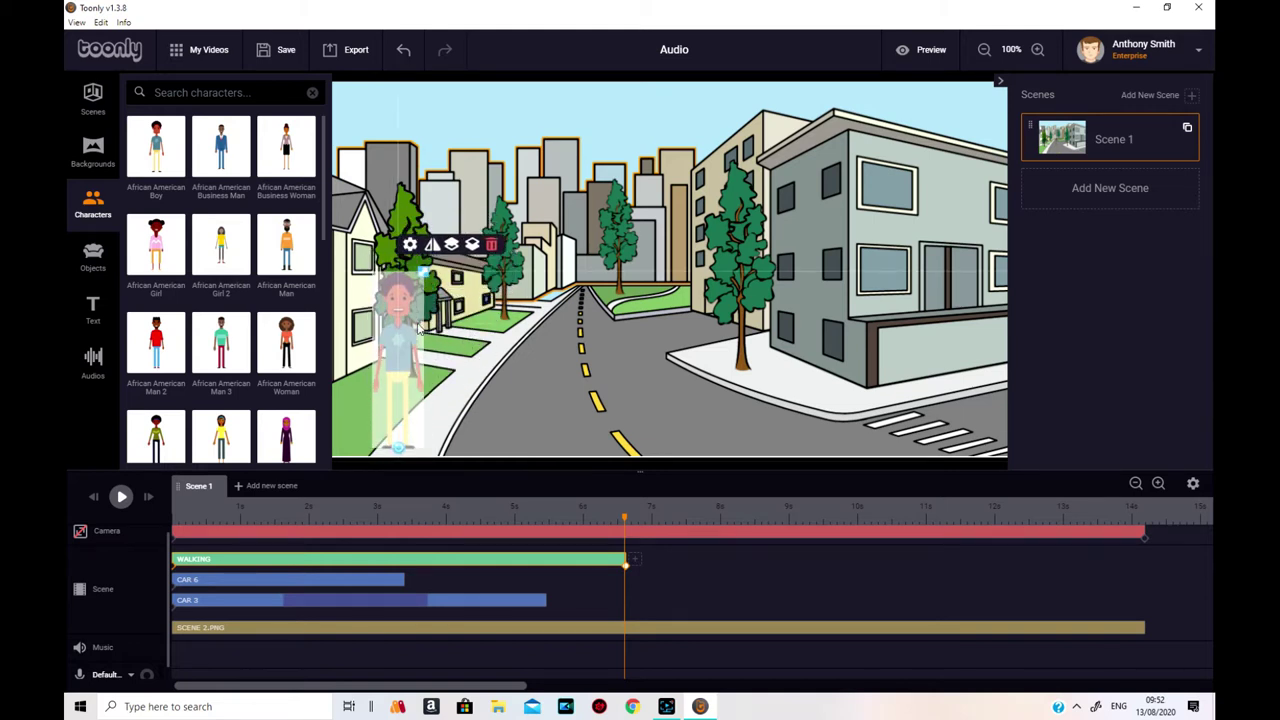
pyautogui.moveTo(429, 283); pyautogui.dragTo(417, 355)
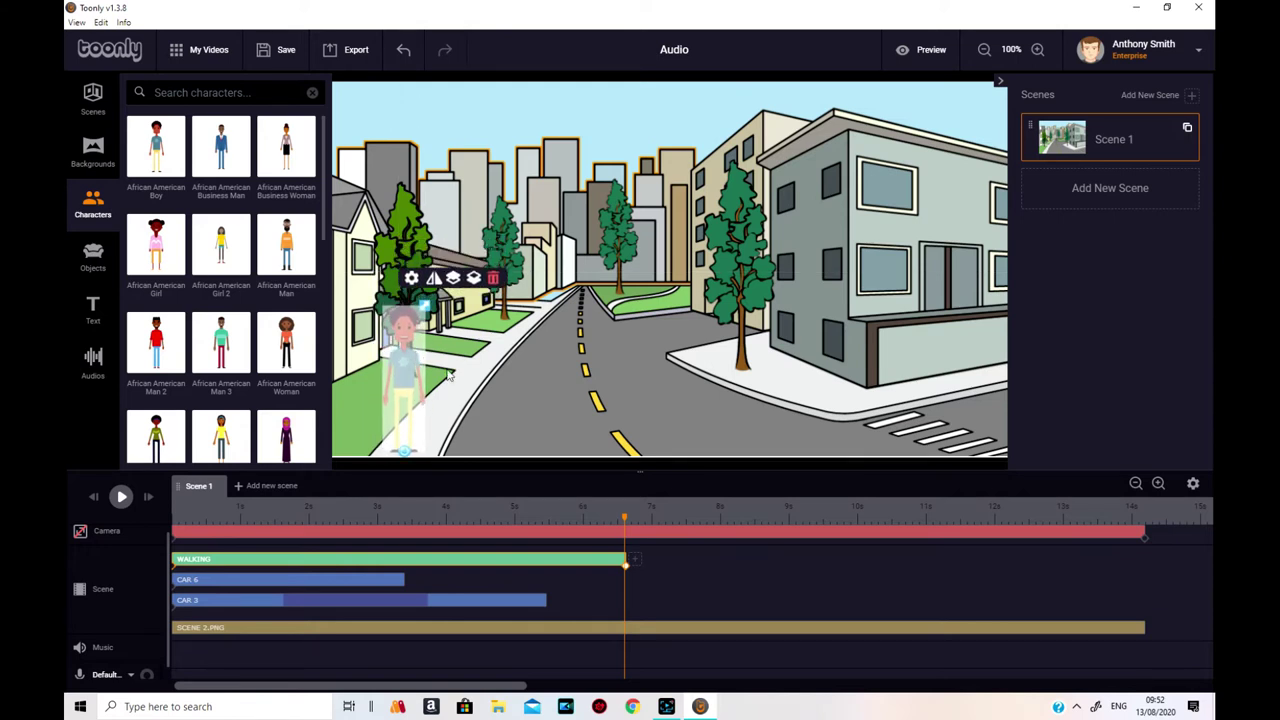
# - Add a Lip sync animation after the boy's Walking clip and extend it to about 12.3 seconds
pyautogui.moveTo(634, 565); pyautogui.dragTo(567, 558)
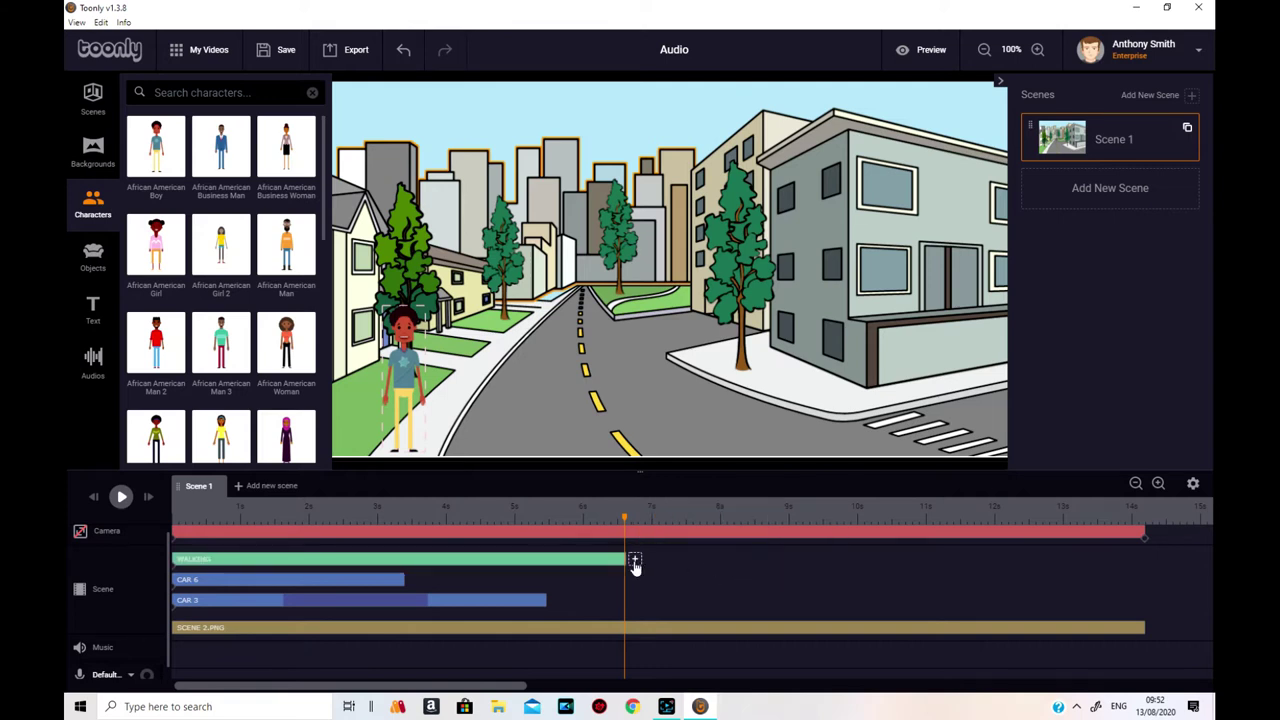
pyautogui.click(636, 565)
pyautogui.click(760, 530)
pyautogui.scroll(-3, 771, 594)
pyautogui.scroll(-1, 771, 594)
pyautogui.scroll(-3, 768, 594)
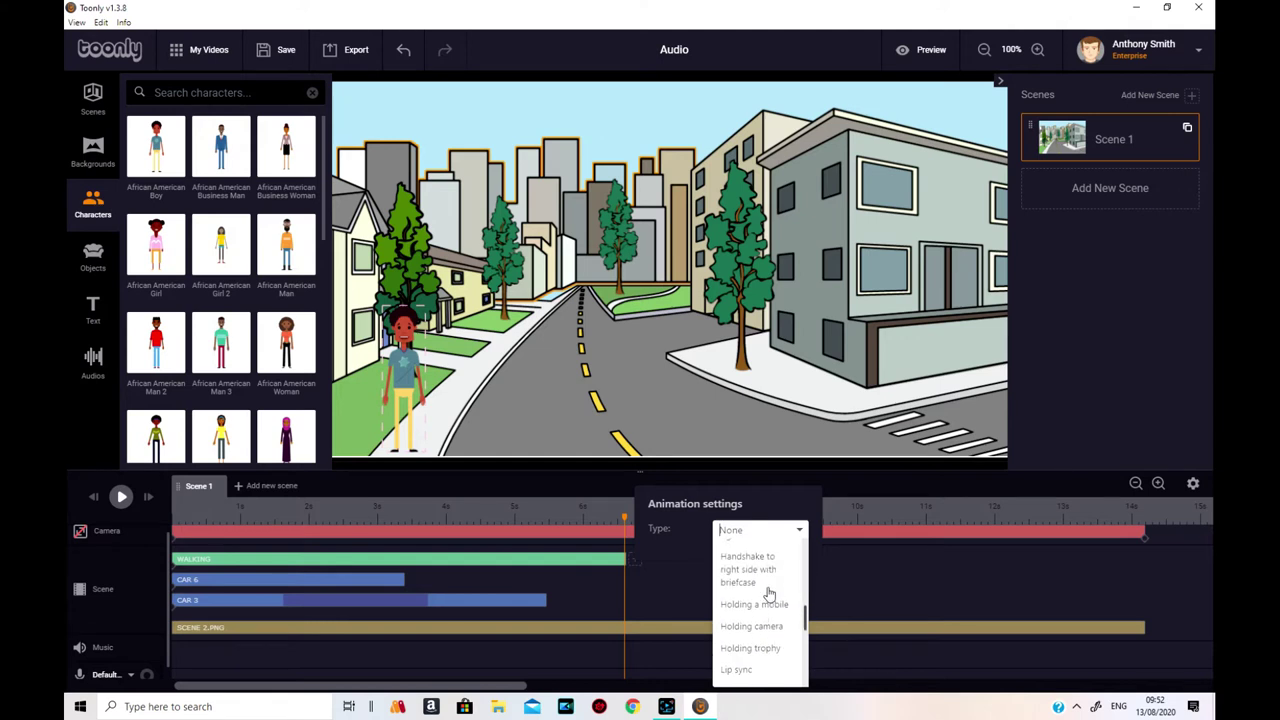
pyautogui.click(752, 668)
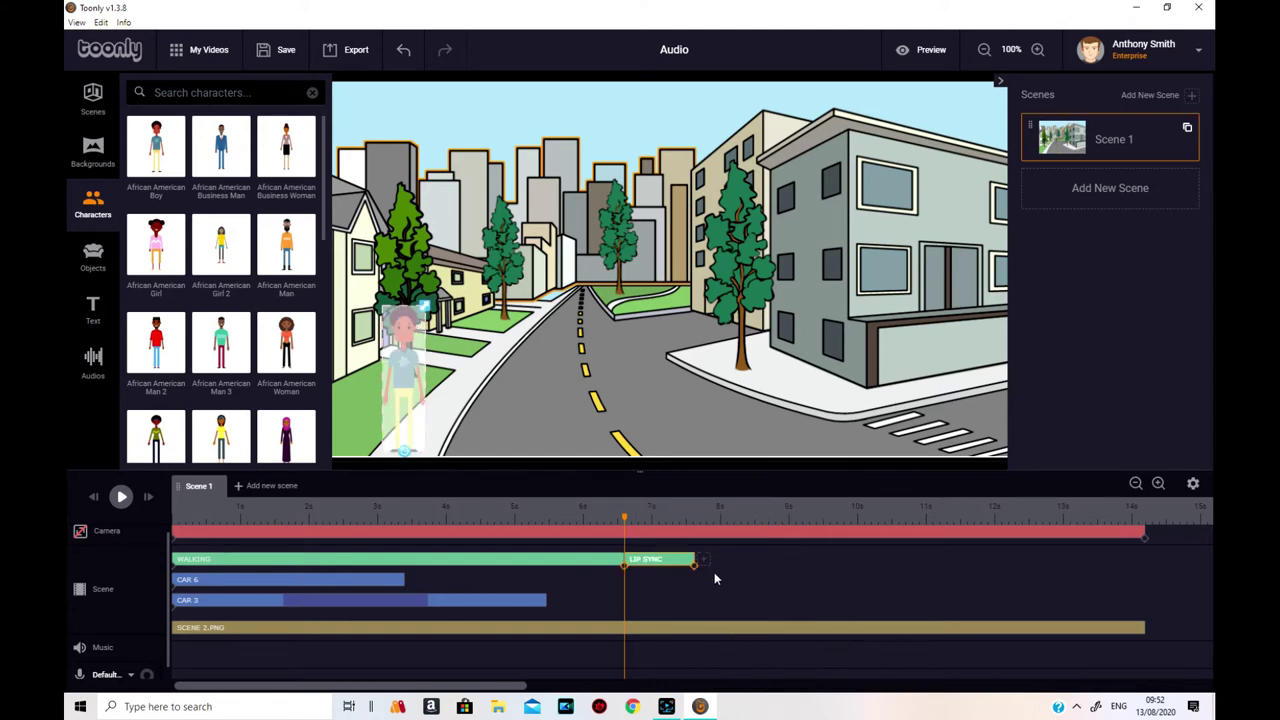
pyautogui.moveTo(695, 559); pyautogui.dragTo(1015, 584)
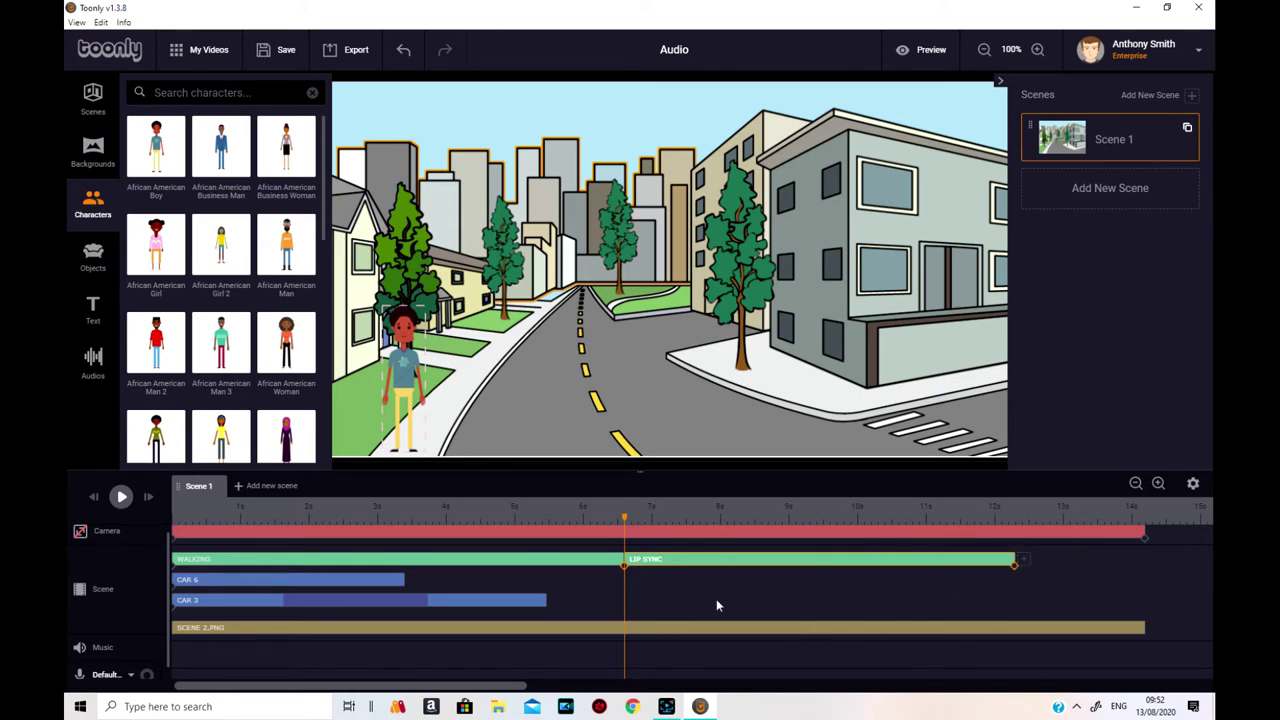
# - Return to the scene start and extend the boy's Walking clip to about 8.7 seconds and Lip sync to about 13.8 seconds
pyautogui.moveTo(624, 517); pyautogui.dragTo(147, 567)
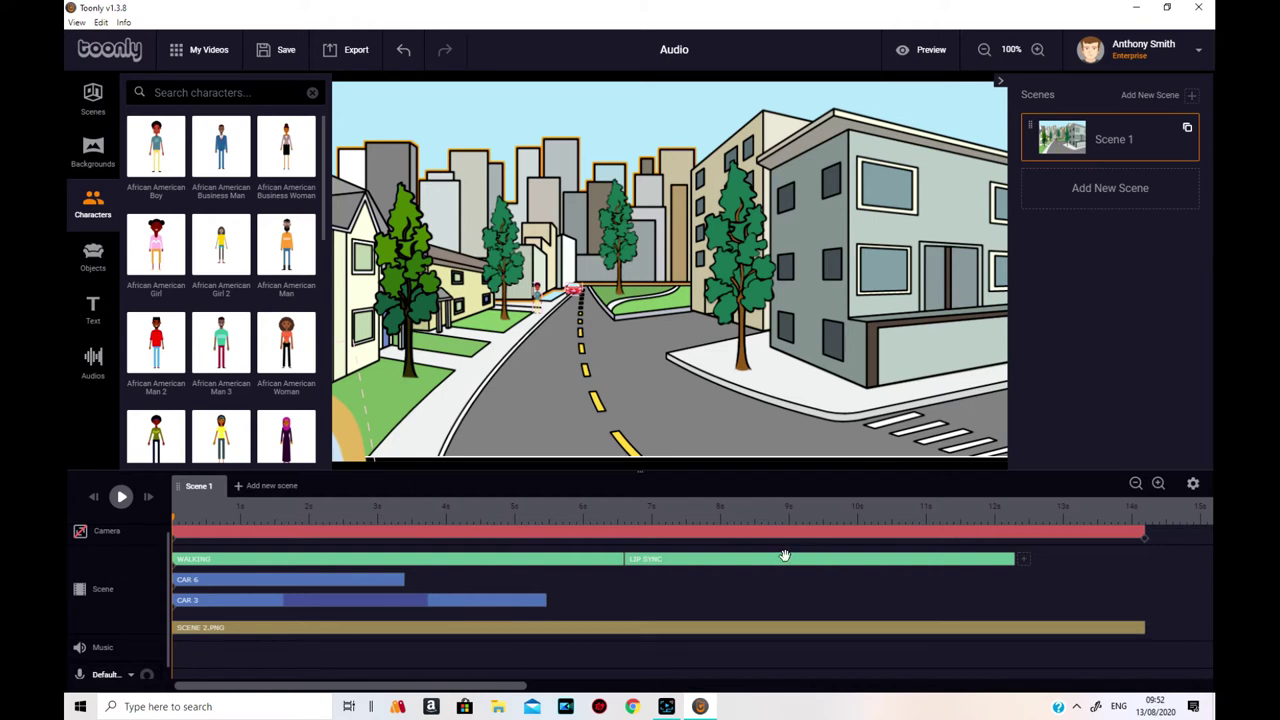
pyautogui.moveTo(628, 561); pyautogui.dragTo(770, 577)
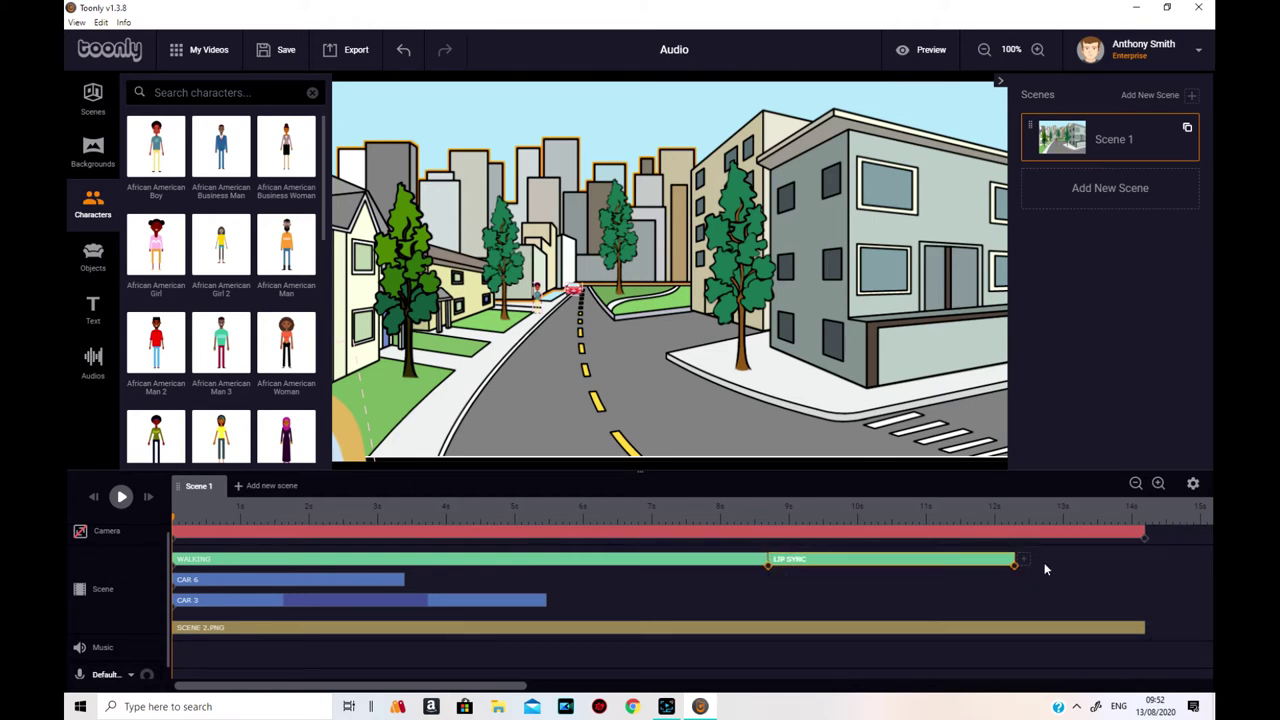
pyautogui.moveTo(1011, 561); pyautogui.dragTo(1103, 563)
pyautogui.moveTo(712, 558); pyautogui.dragTo(525, 263)
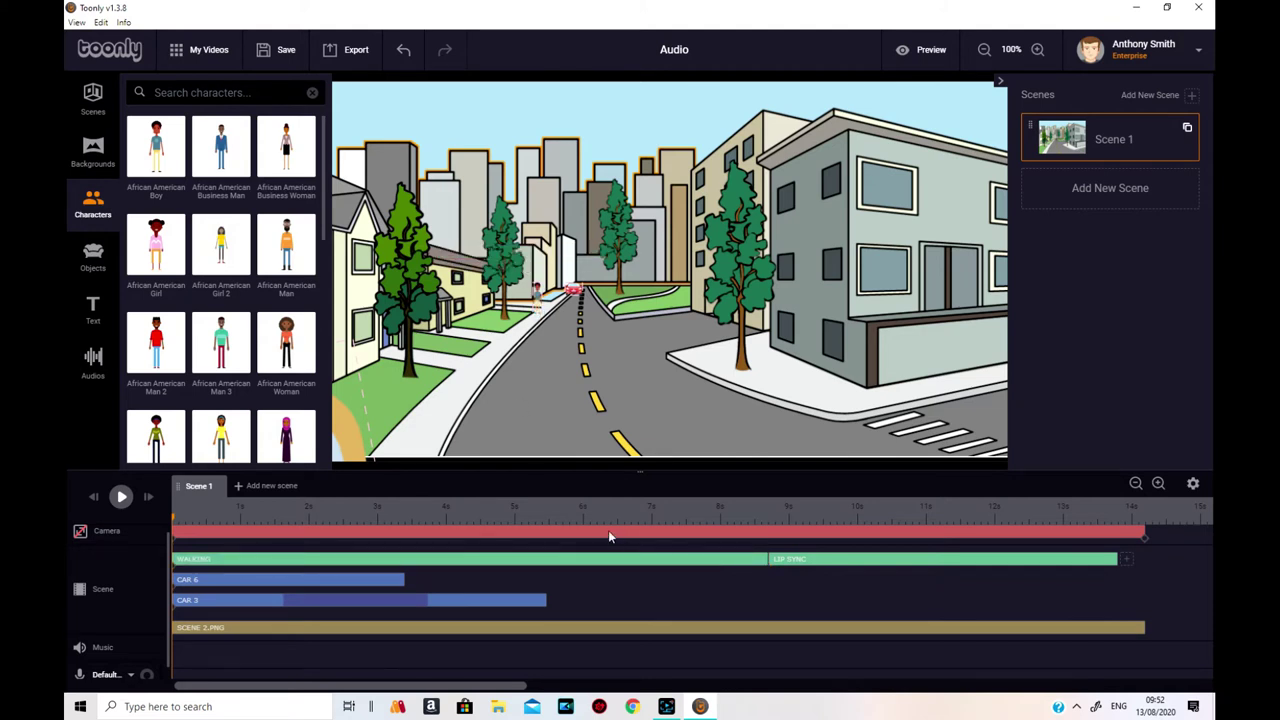
# - Send the boy two layers back so he is behind Car 6 and Car 3, and play the scene
pyautogui.click(536, 298)
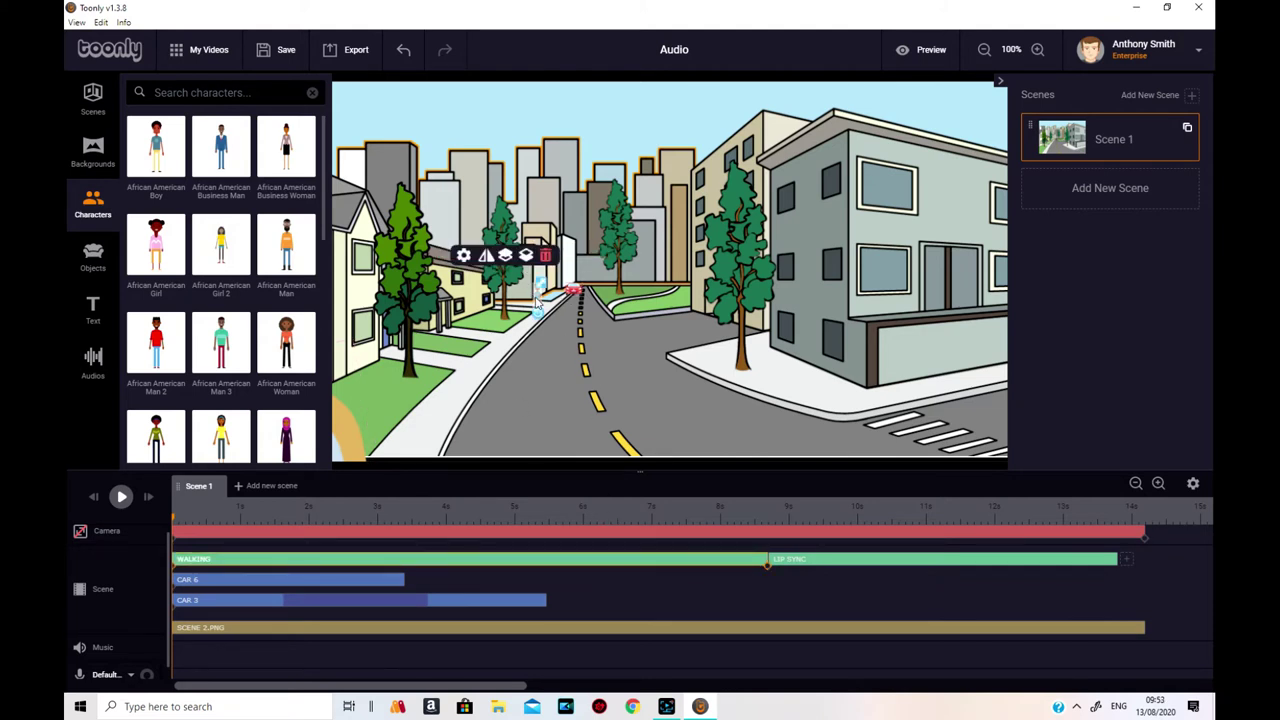
pyautogui.click(526, 256)
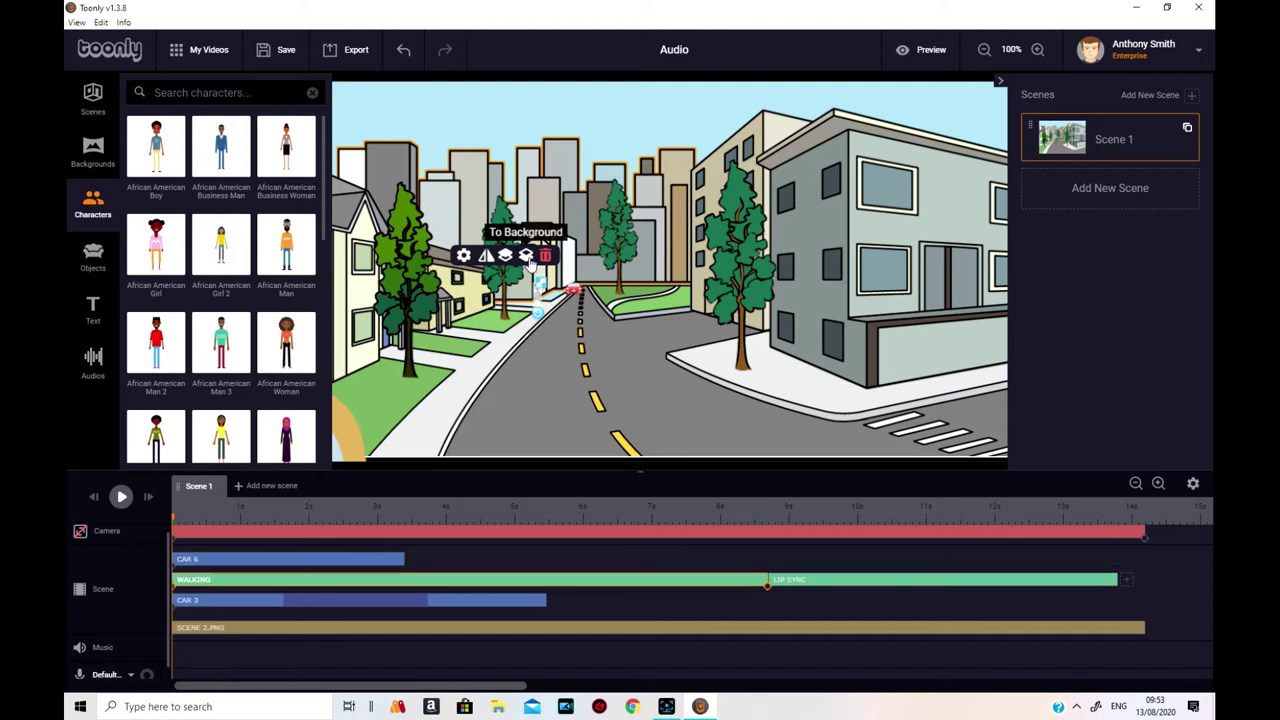
pyautogui.click(528, 257)
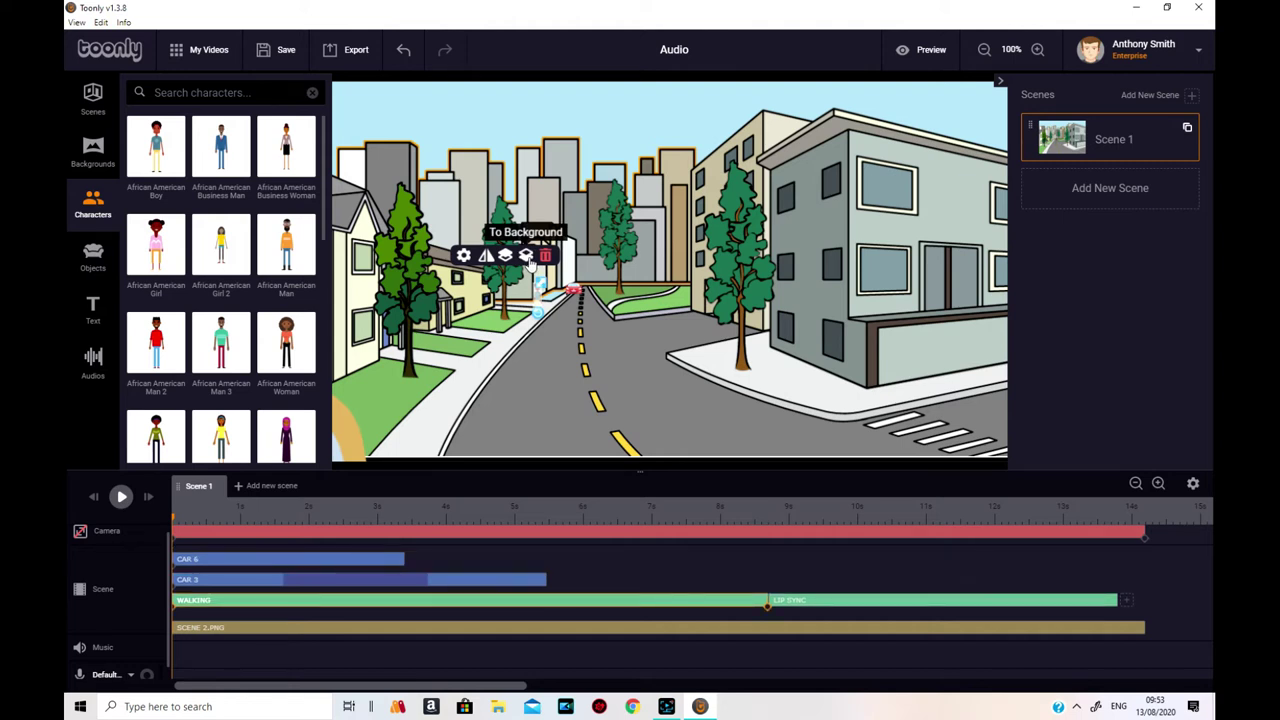
pyautogui.click(120, 497)
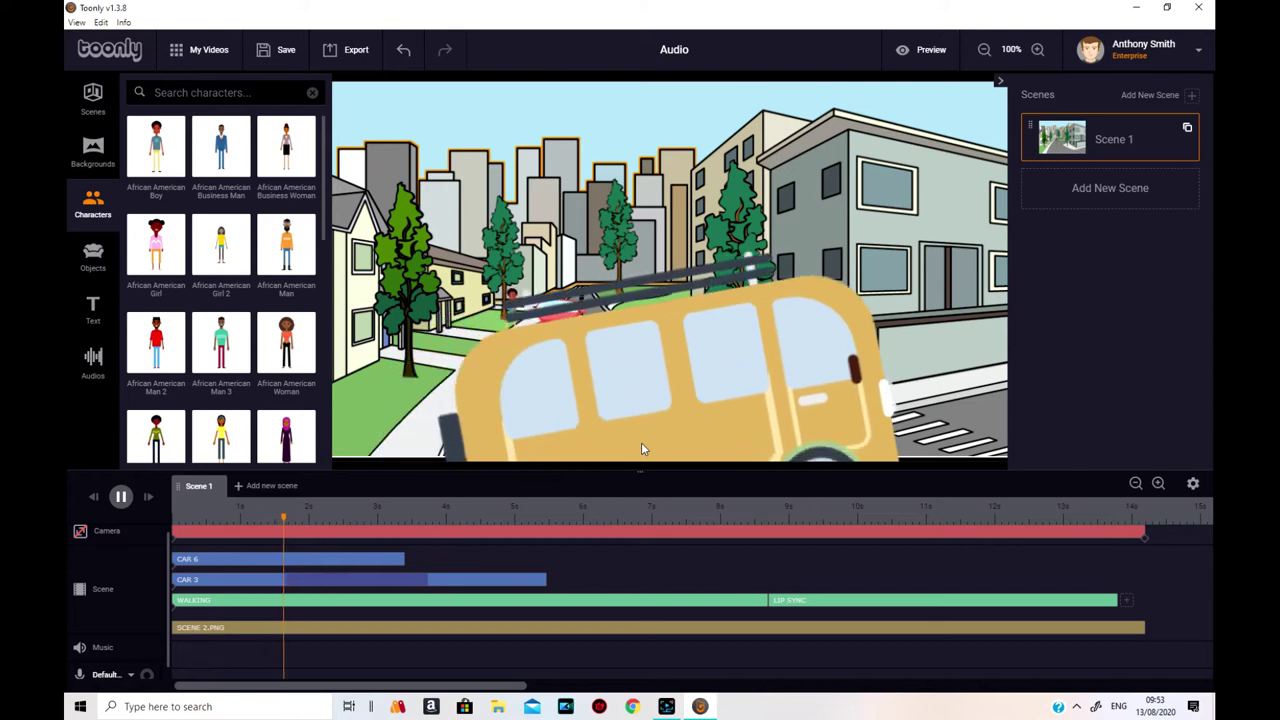
# - Set both the in and out effects of Car 6 to Instant
pyautogui.click(311, 558)
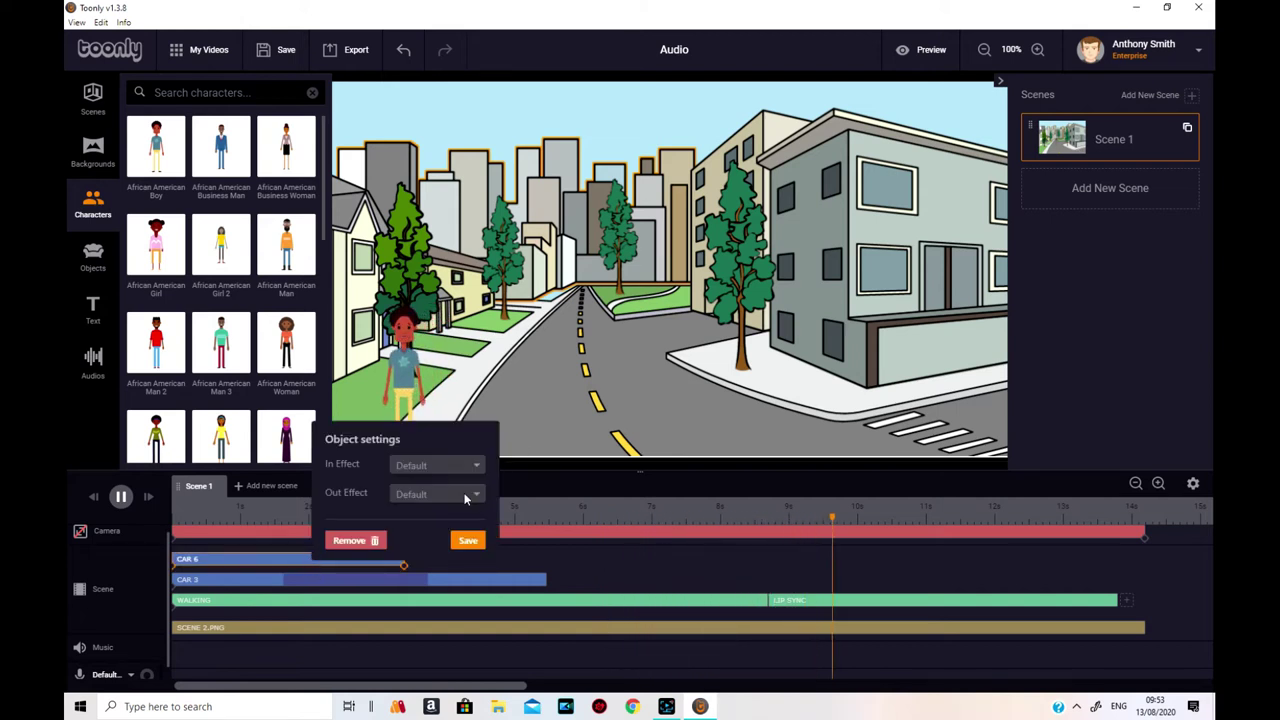
pyautogui.click(460, 465)
pyautogui.click(450, 515)
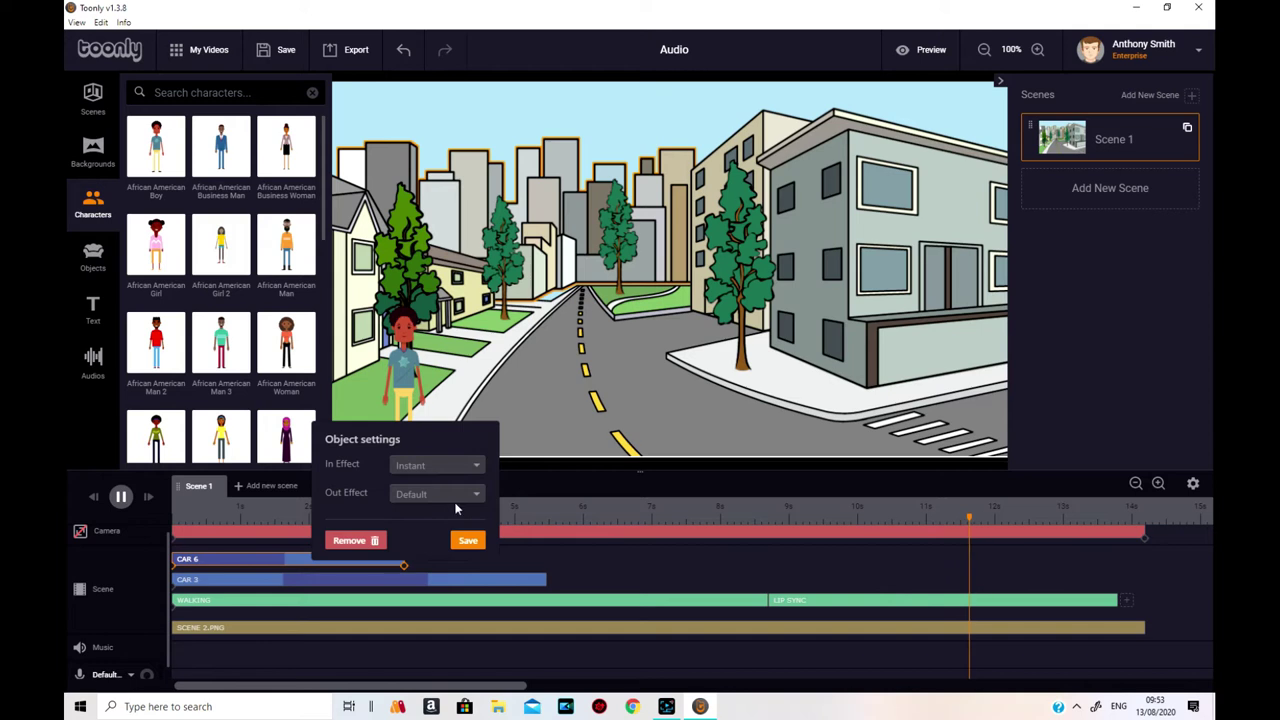
pyautogui.click(455, 502)
pyautogui.click(440, 534)
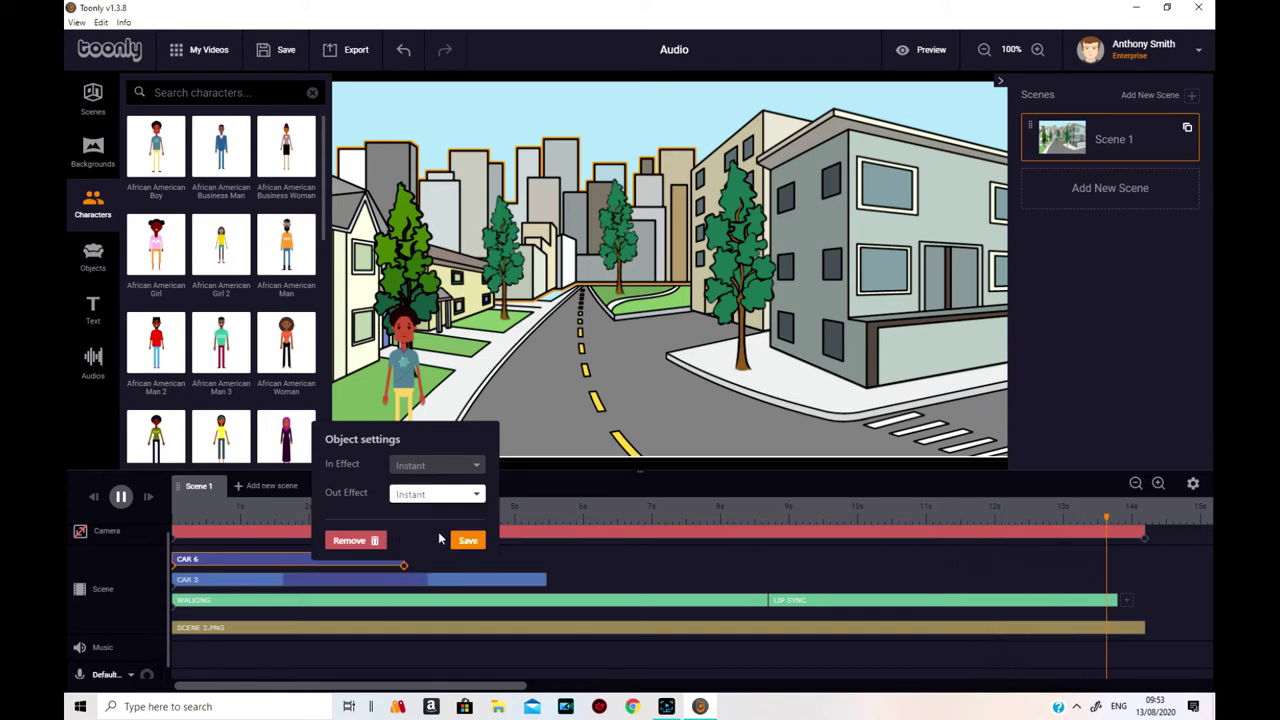
pyautogui.click(463, 540)
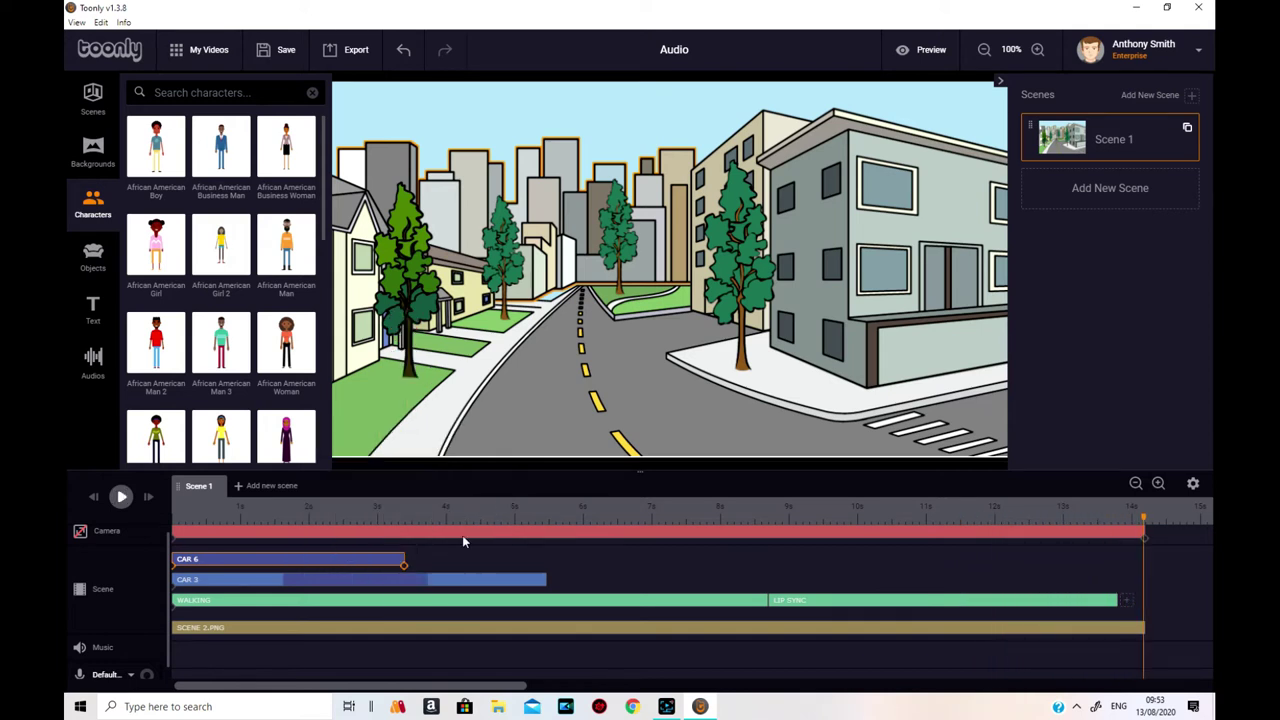
# - Set both the in and out effects of Car 3 to Instant, keeping its clip at the start of the scene
pyautogui.click(432, 582)
pyautogui.moveTo(440, 582); pyautogui.dragTo(327, 570)
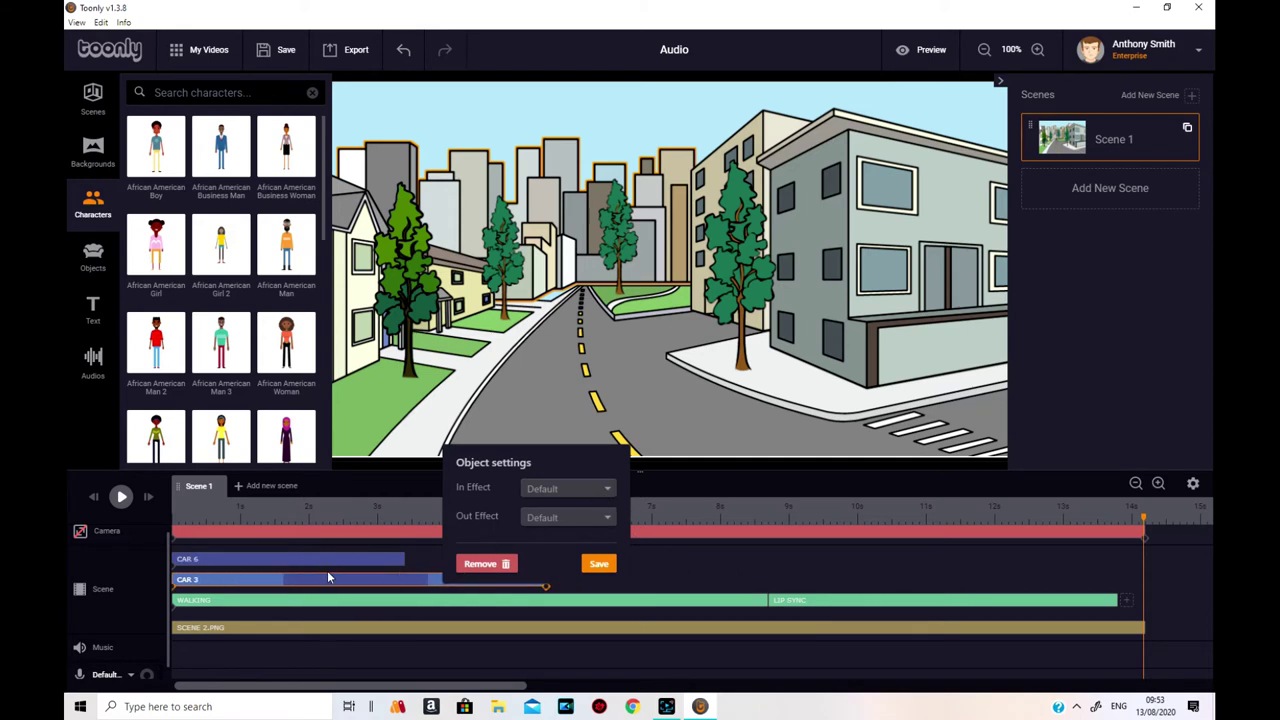
pyautogui.click(410, 582)
pyautogui.click(562, 489)
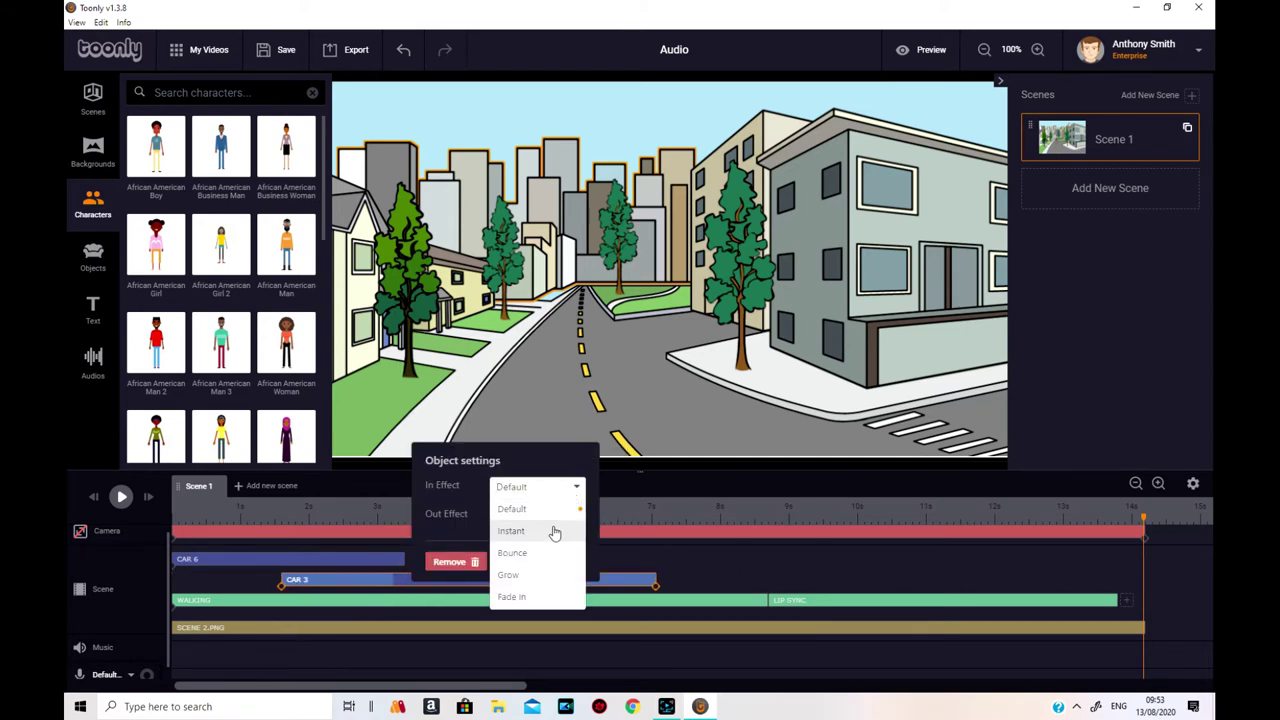
pyautogui.click(553, 531)
pyautogui.click(572, 515)
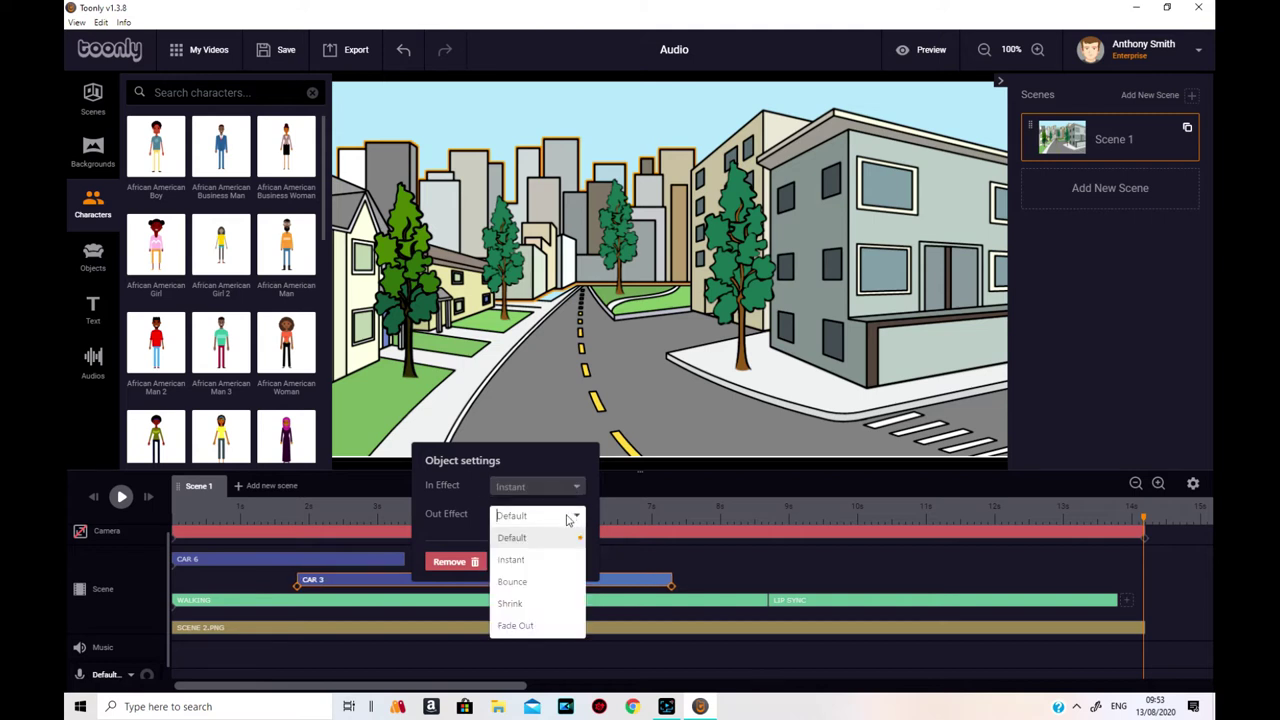
pyautogui.click(541, 565)
pyautogui.click(566, 561)
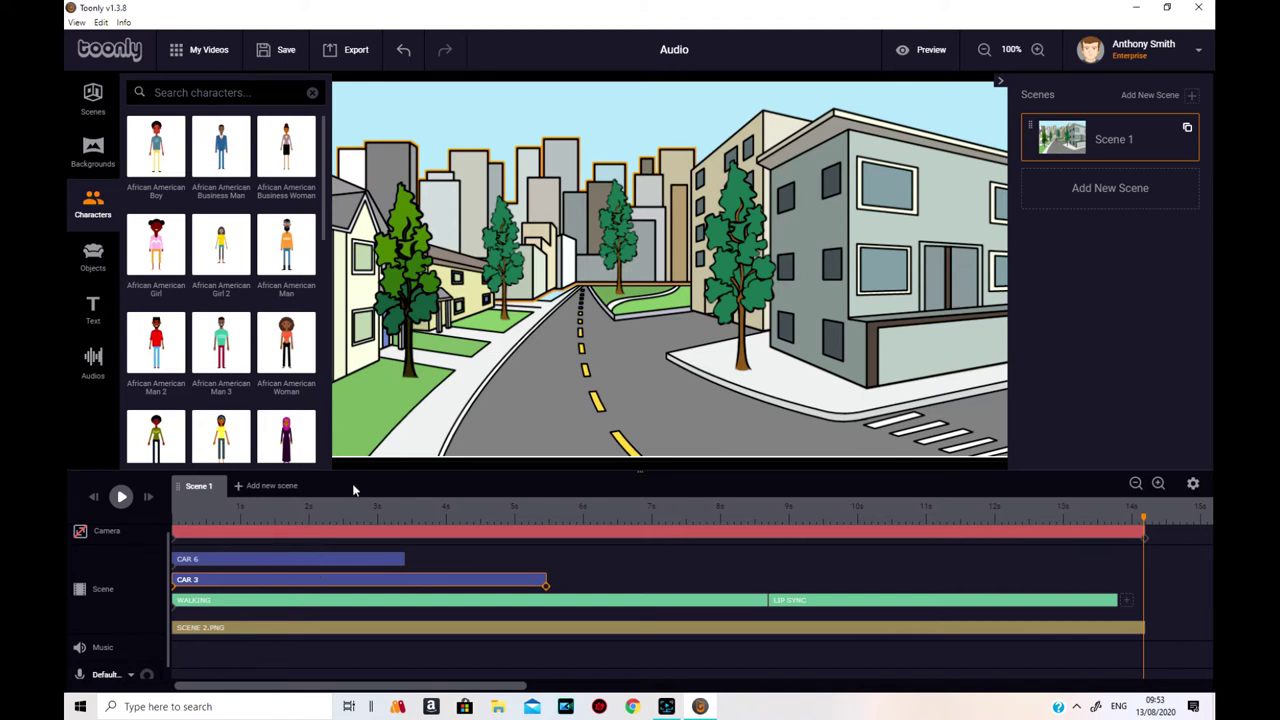
# - Play the scene from the start and extend the Car 3 clip to about 6.5 seconds
pyautogui.click(92, 497)
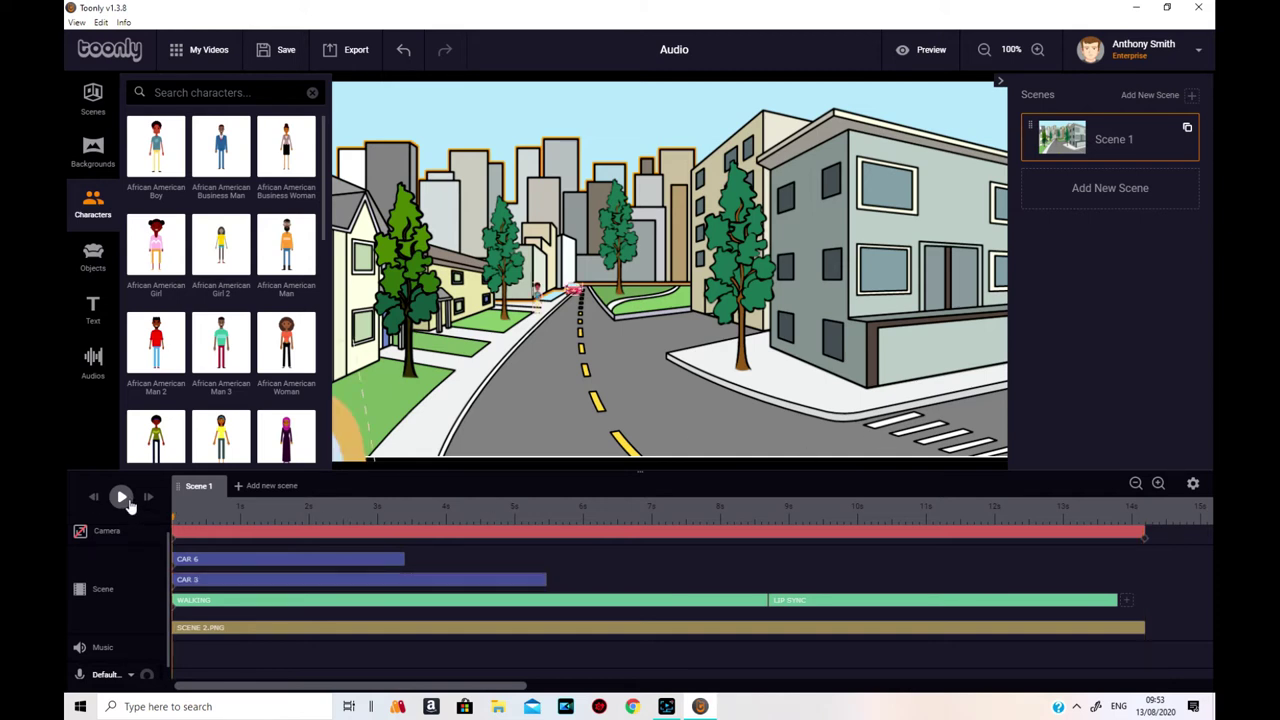
pyautogui.click(122, 498)
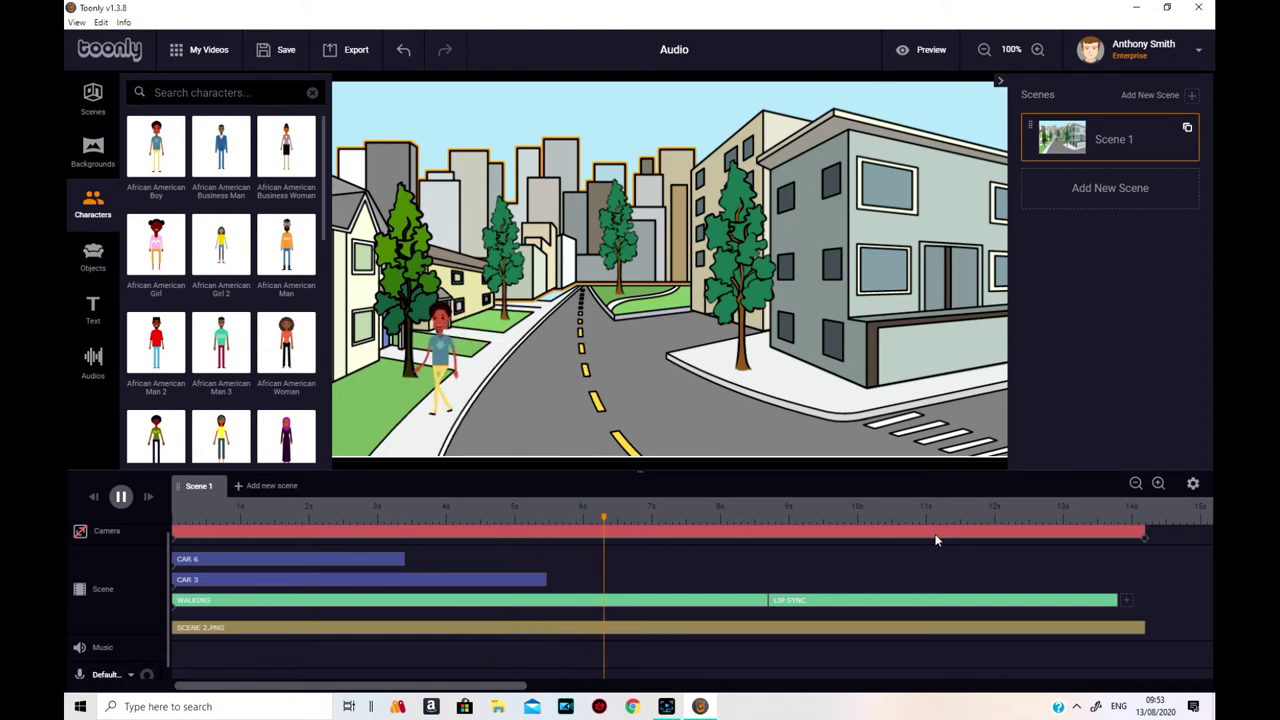
pyautogui.click(548, 590)
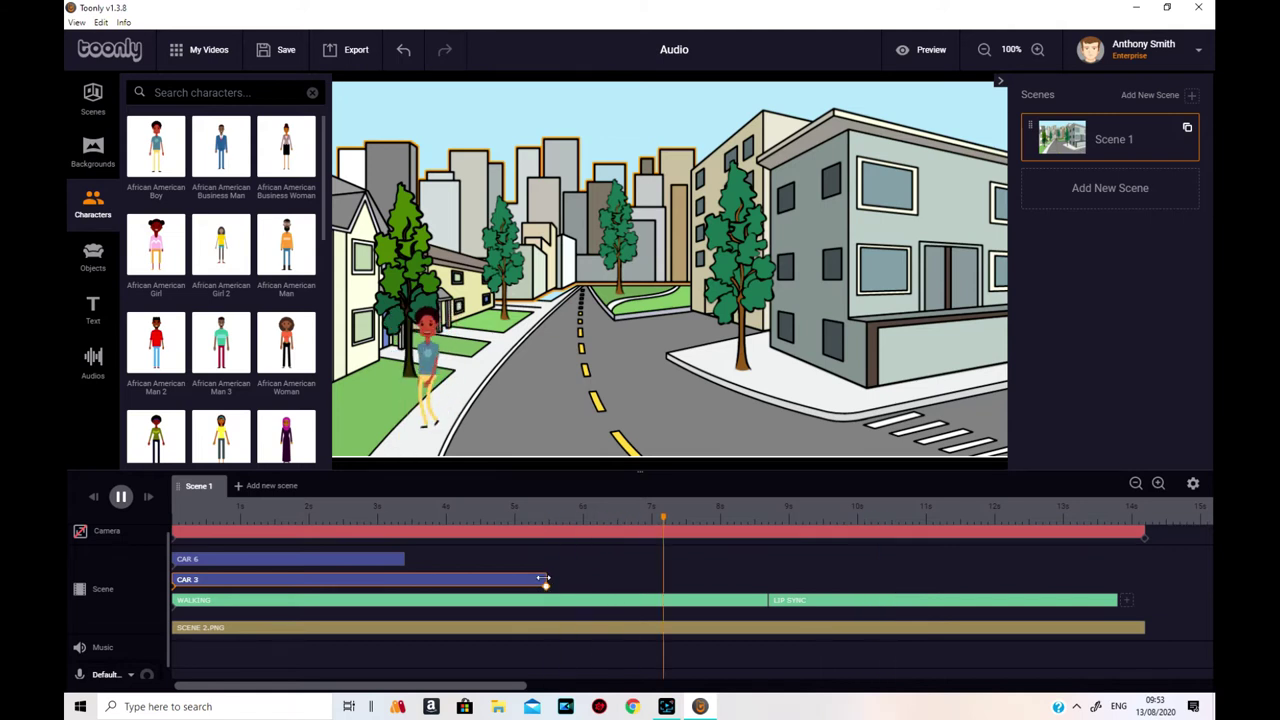
pyautogui.moveTo(548, 586); pyautogui.dragTo(616, 581)
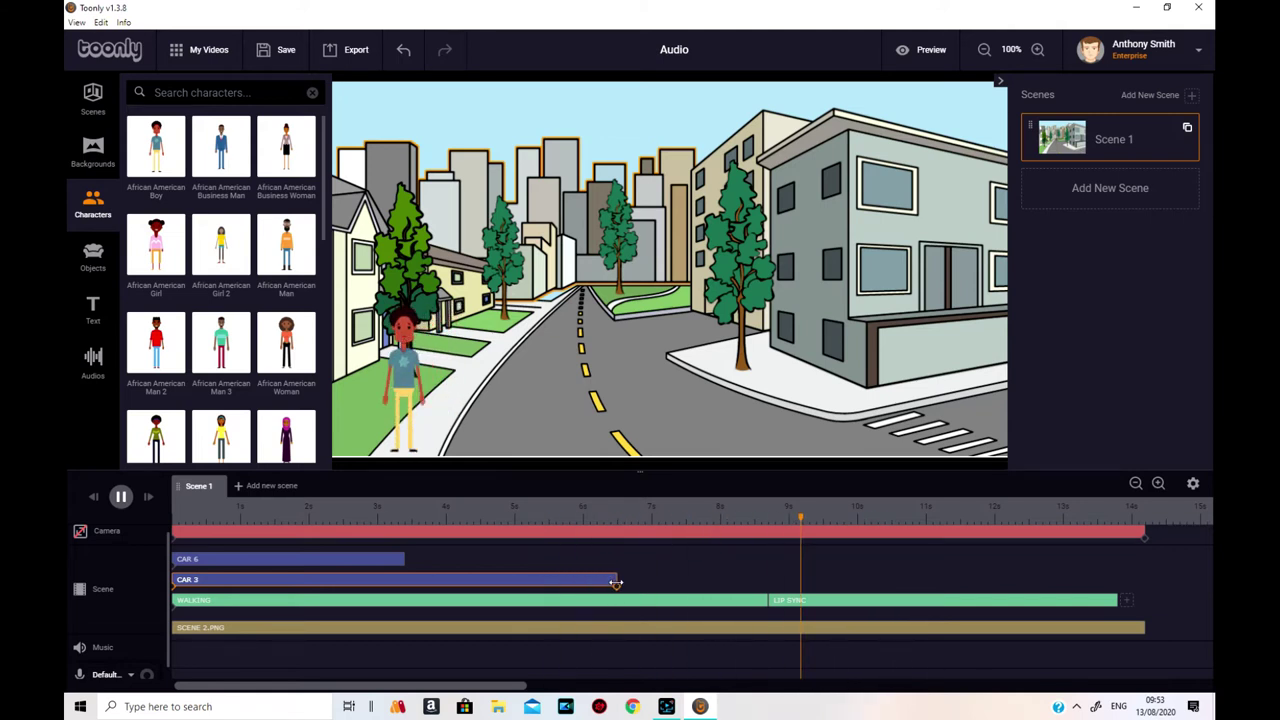
pyautogui.click(620, 590)
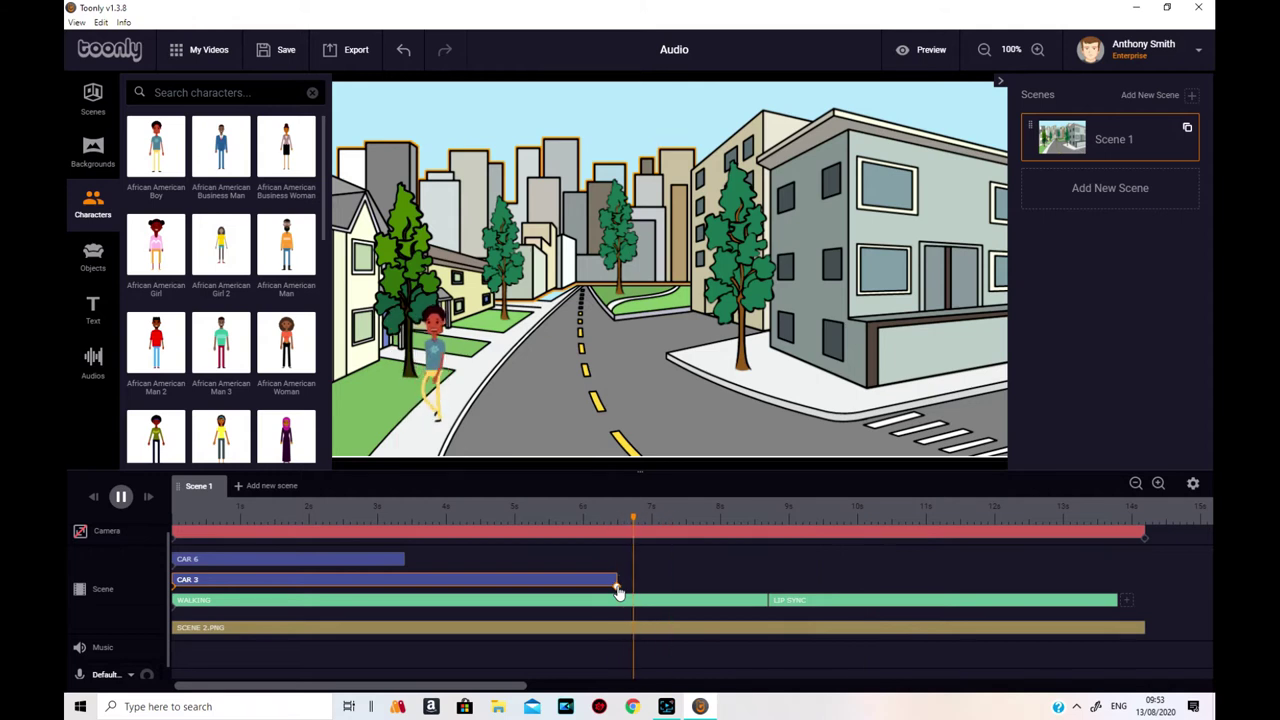
# - Stop playback and set Car 3's end keyframe so the car sits almost entirely below the scene's lower edge
pyautogui.click(121, 500)
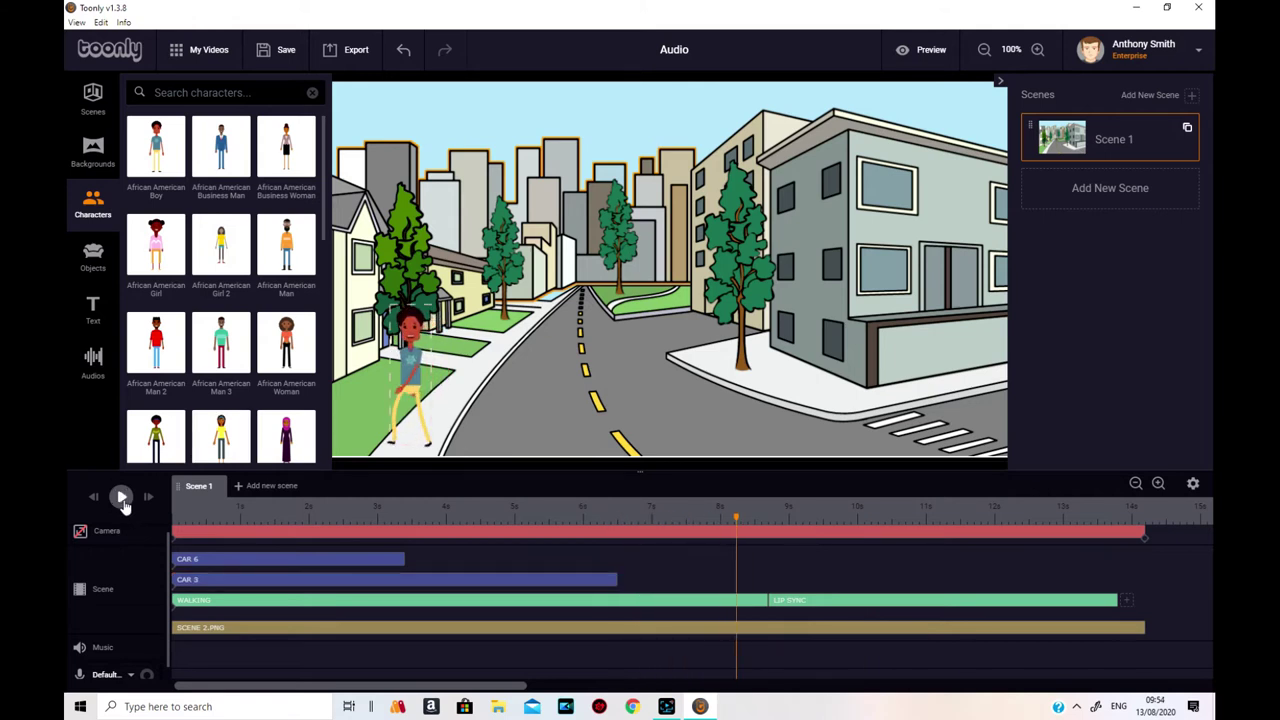
pyautogui.click(606, 579)
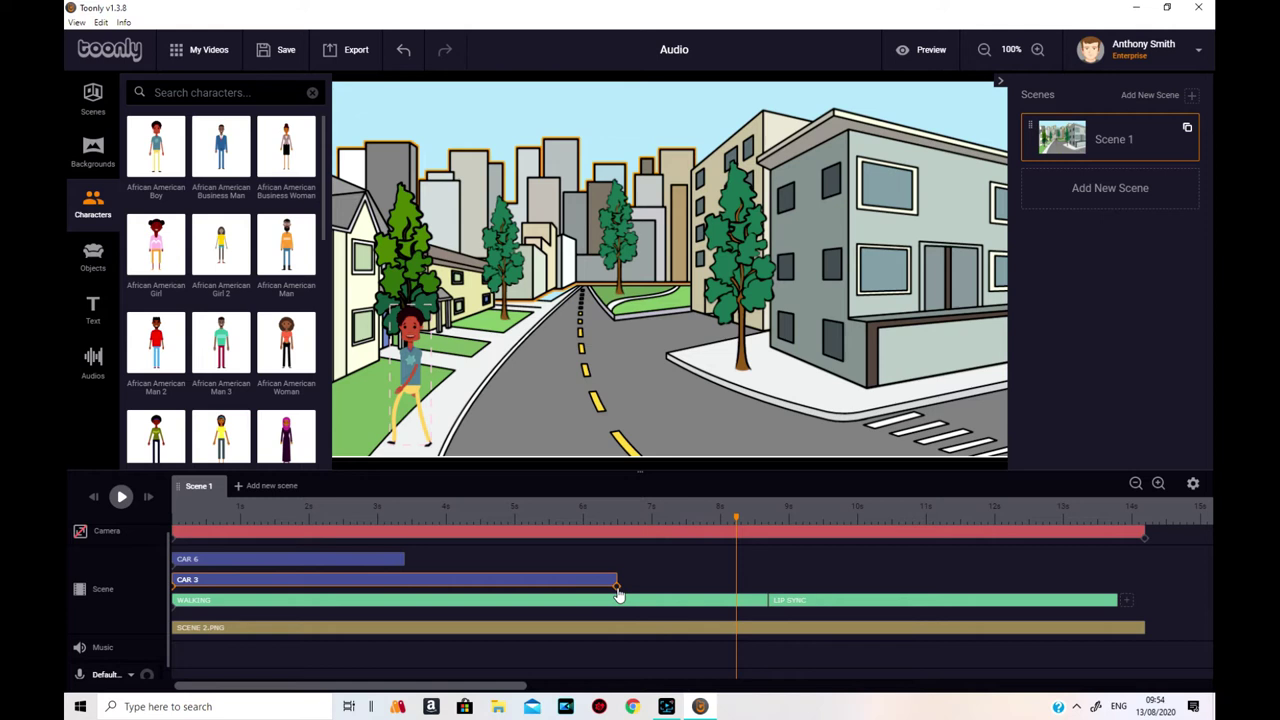
pyautogui.click(617, 590)
pyautogui.moveTo(560, 415); pyautogui.dragTo(549, 489)
pyautogui.moveTo(578, 425); pyautogui.dragTo(725, 394)
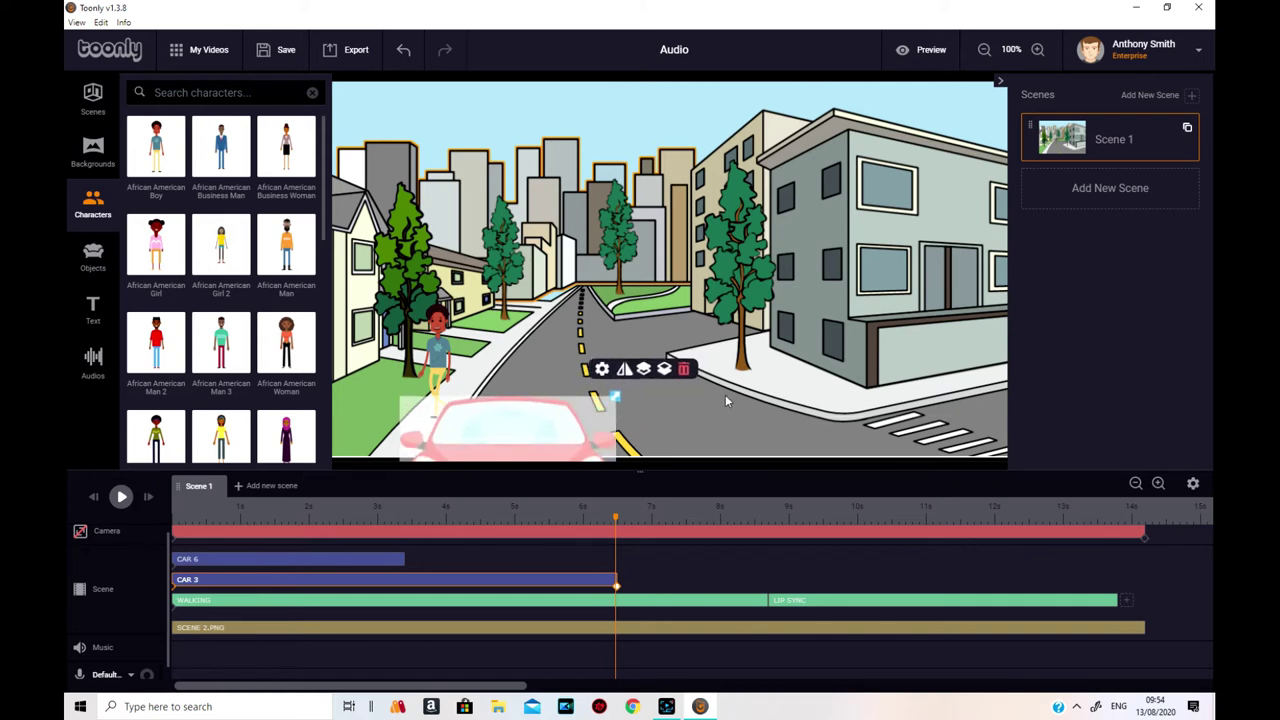
pyautogui.moveTo(572, 457)
pyautogui.mouseDown()
pyautogui.moveTo(571, 520)
pyautogui.moveTo(570, 464)
pyautogui.mouseUp()
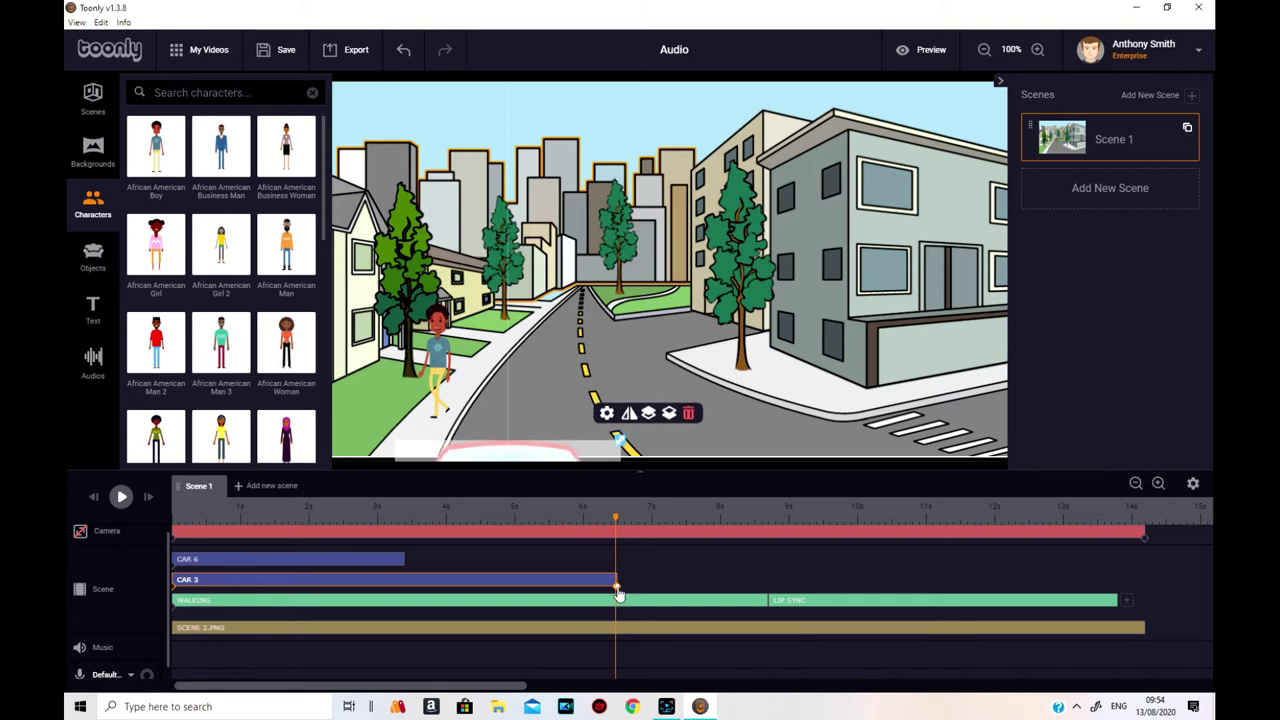
# - Return to the start of the scene and record a voiceover of about 9 seconds with the default microphone
pyautogui.moveTo(619, 524); pyautogui.dragTo(141, 548)
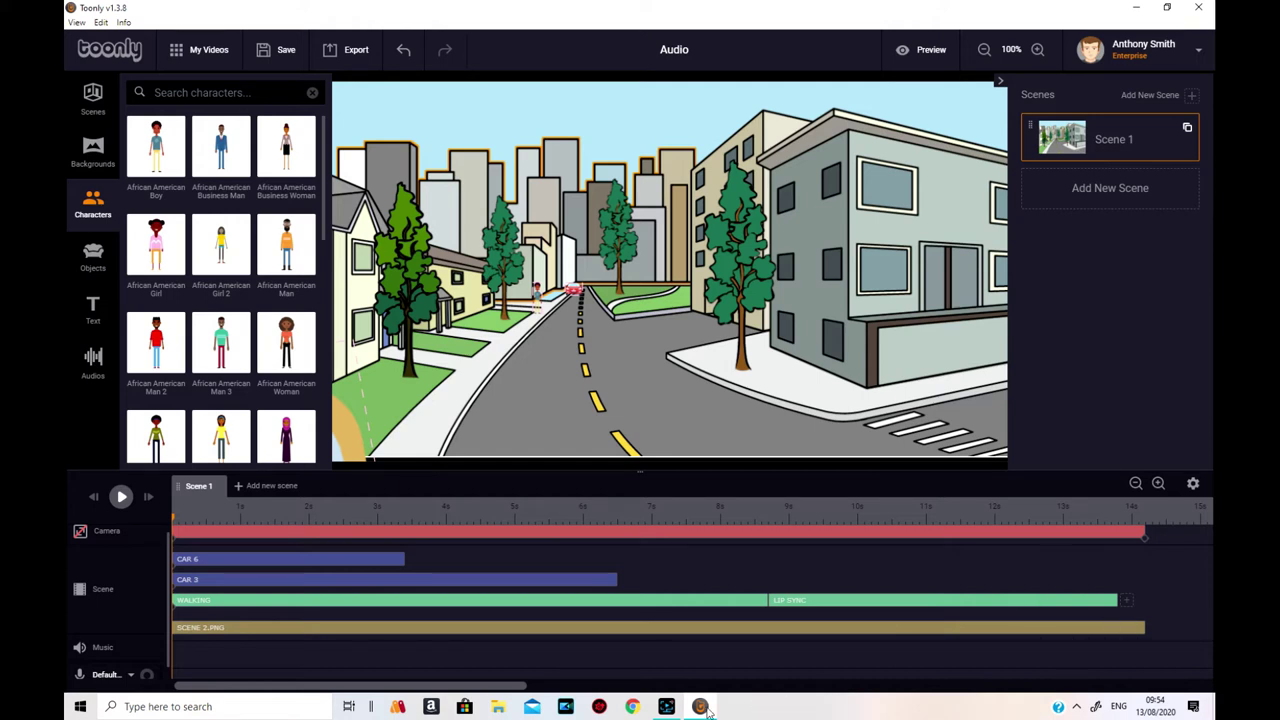
pyautogui.click(148, 677)
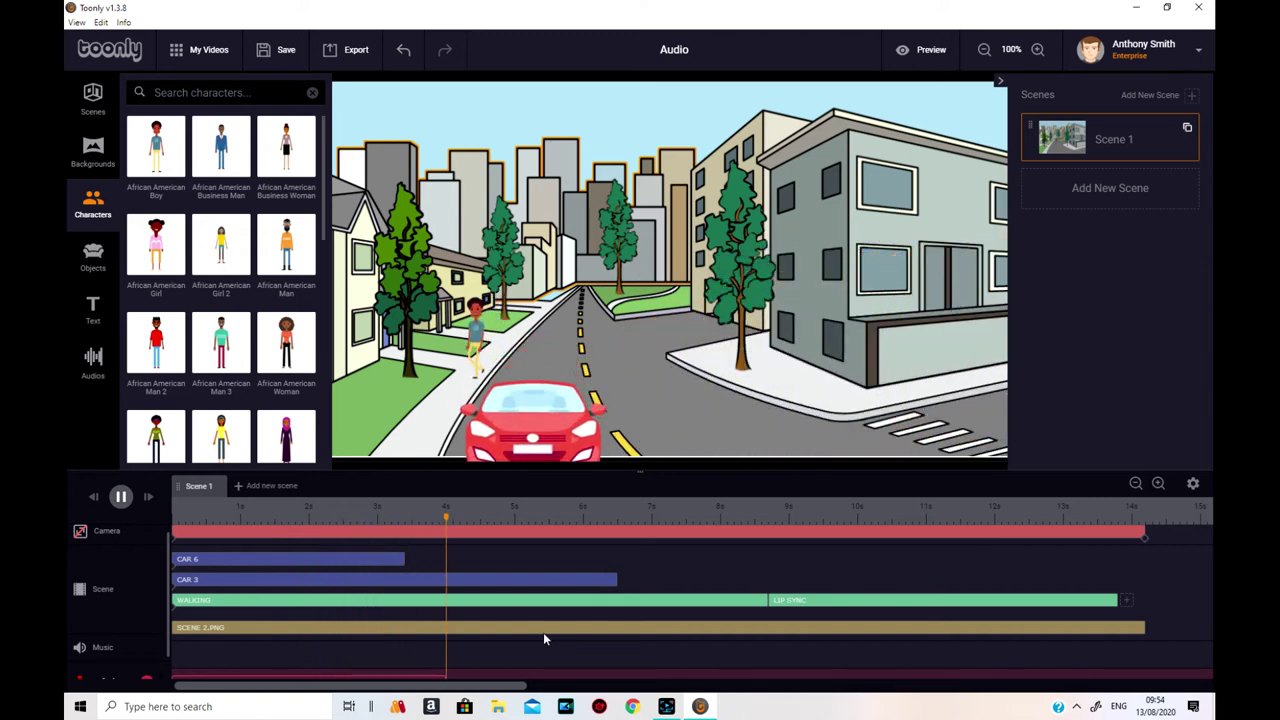
pyautogui.click(147, 680)
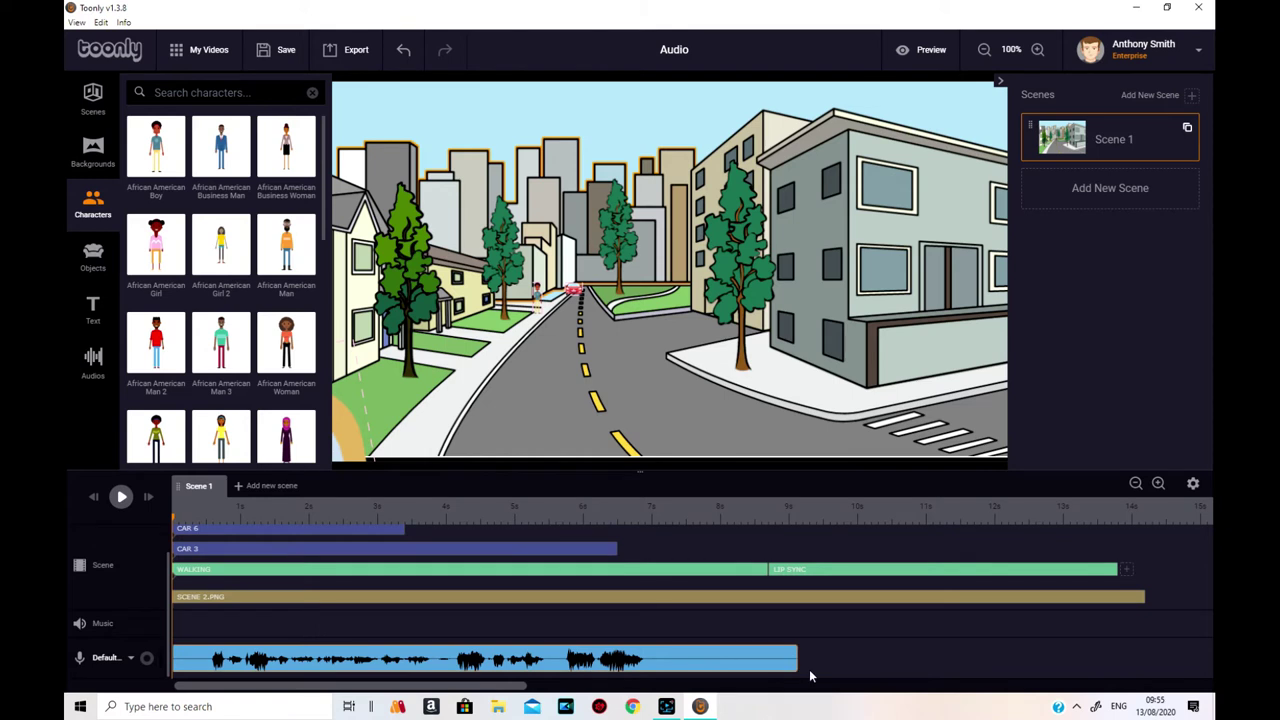
# - Play the scene and shift the recorded voiceover so its audio starts at about 1.4 seconds
pyautogui.click(121, 498)
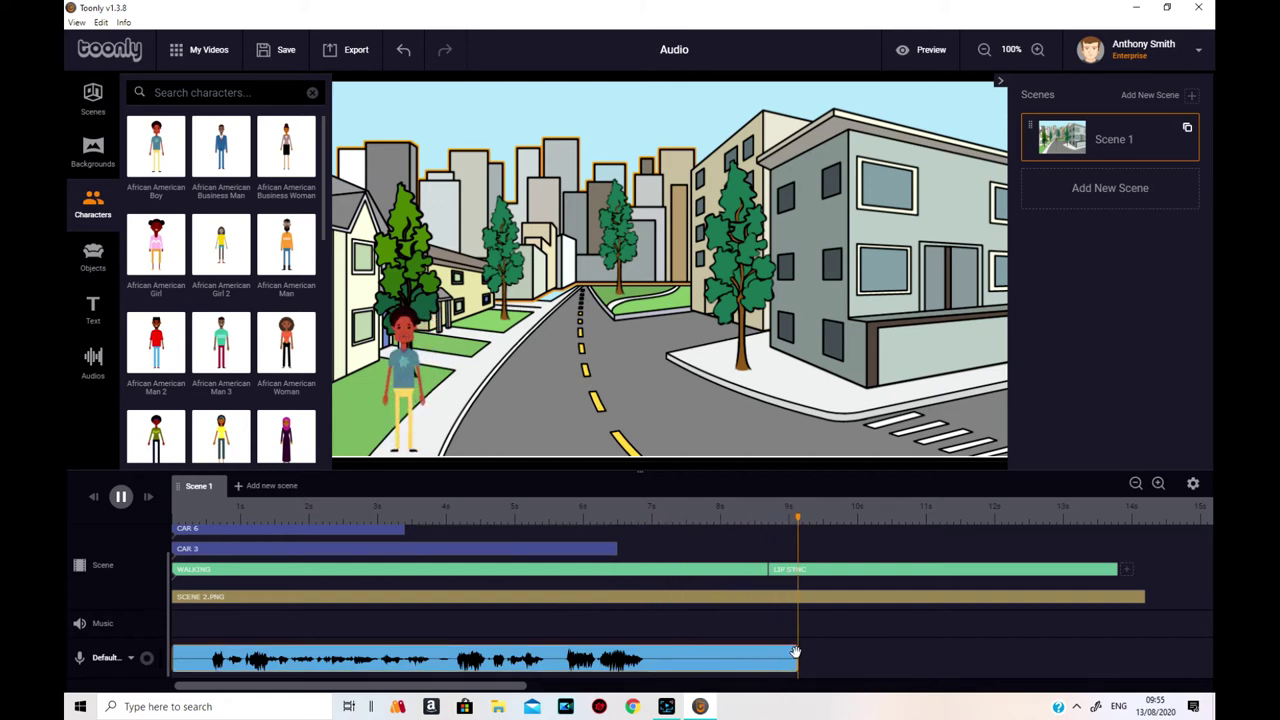
pyautogui.moveTo(750, 664); pyautogui.dragTo(848, 664)
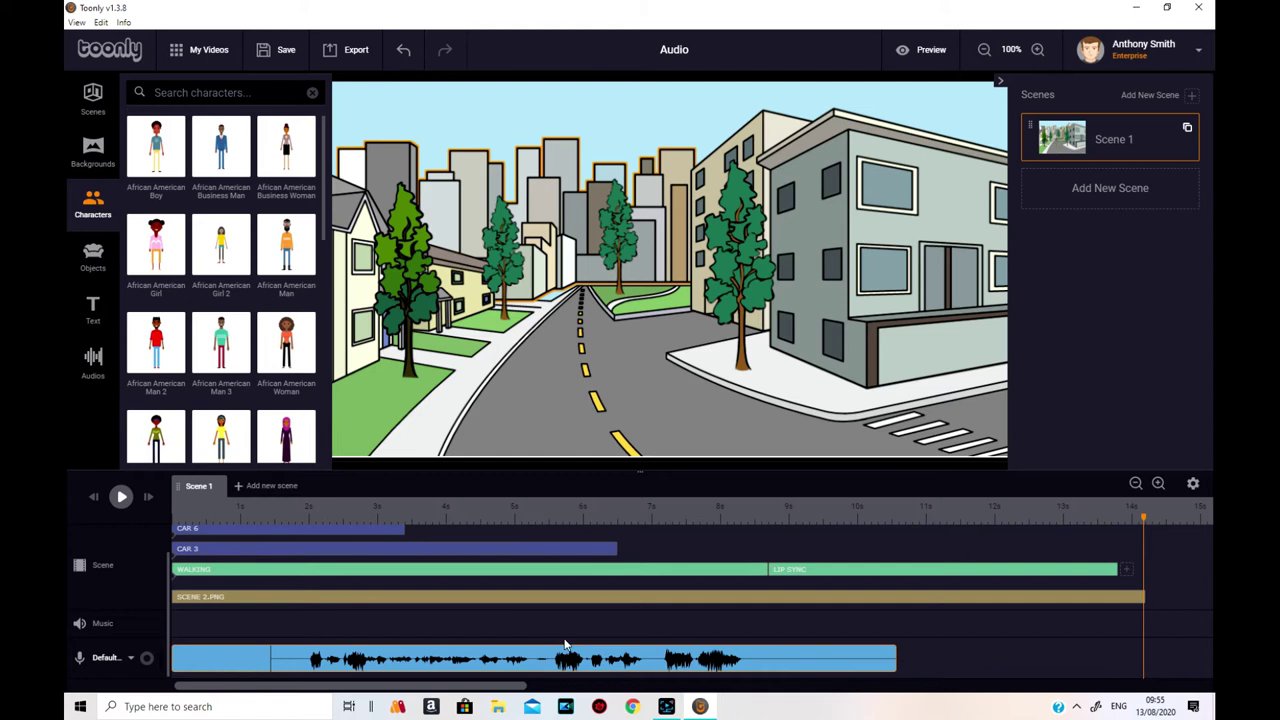
# - Record a second voiceover of about 5.4 seconds with the default microphone, starting at the beginning of the boy's Lip sync animation
pyautogui.moveTo(1140, 525); pyautogui.dragTo(770, 569)
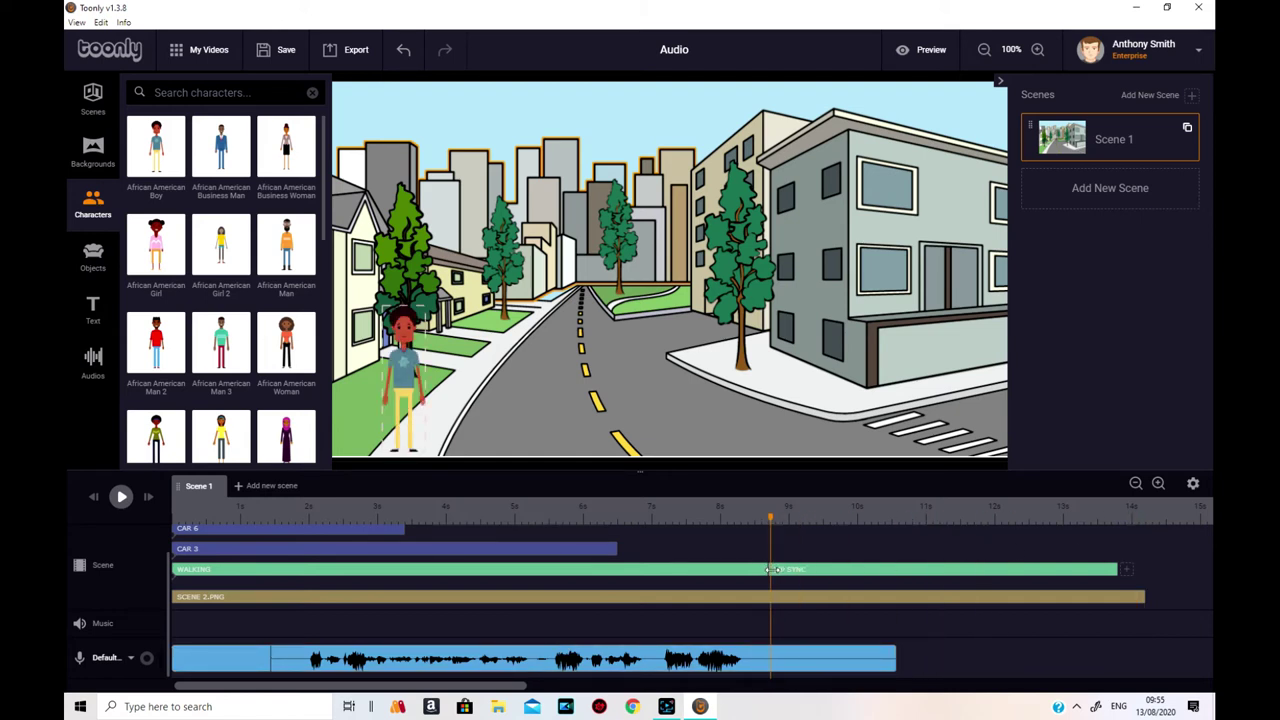
pyautogui.click(770, 569)
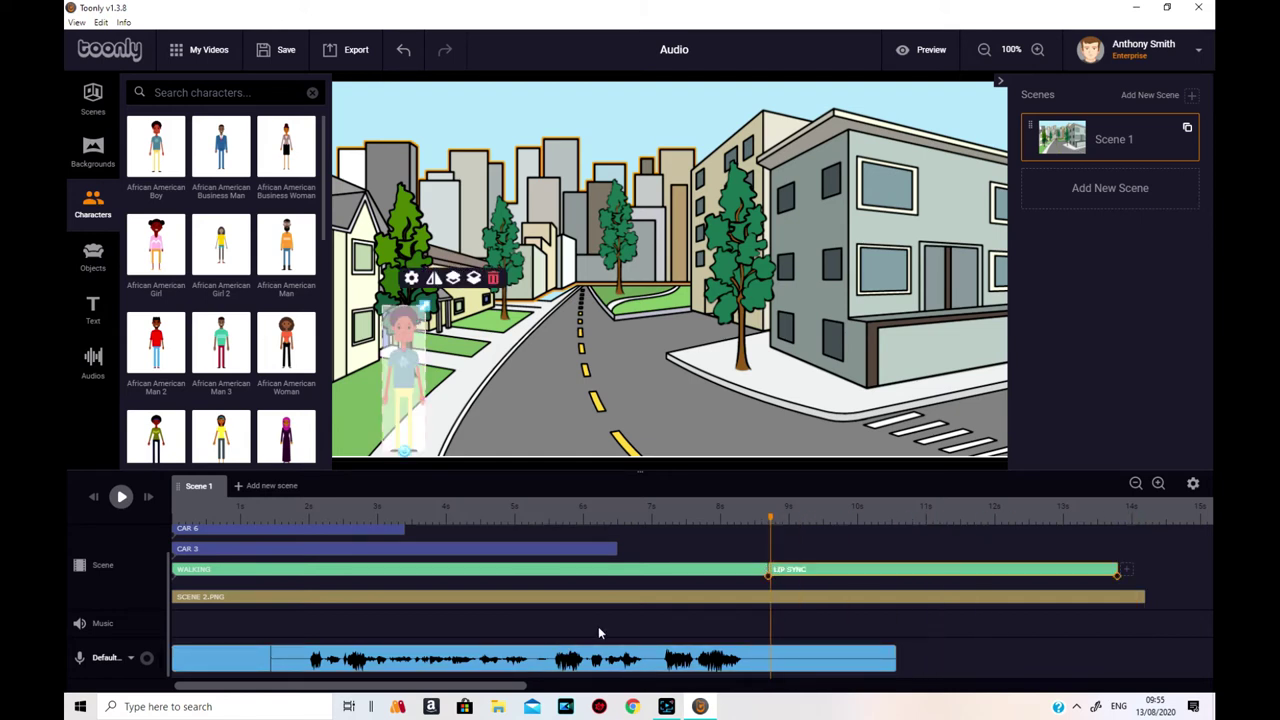
pyautogui.click(148, 661)
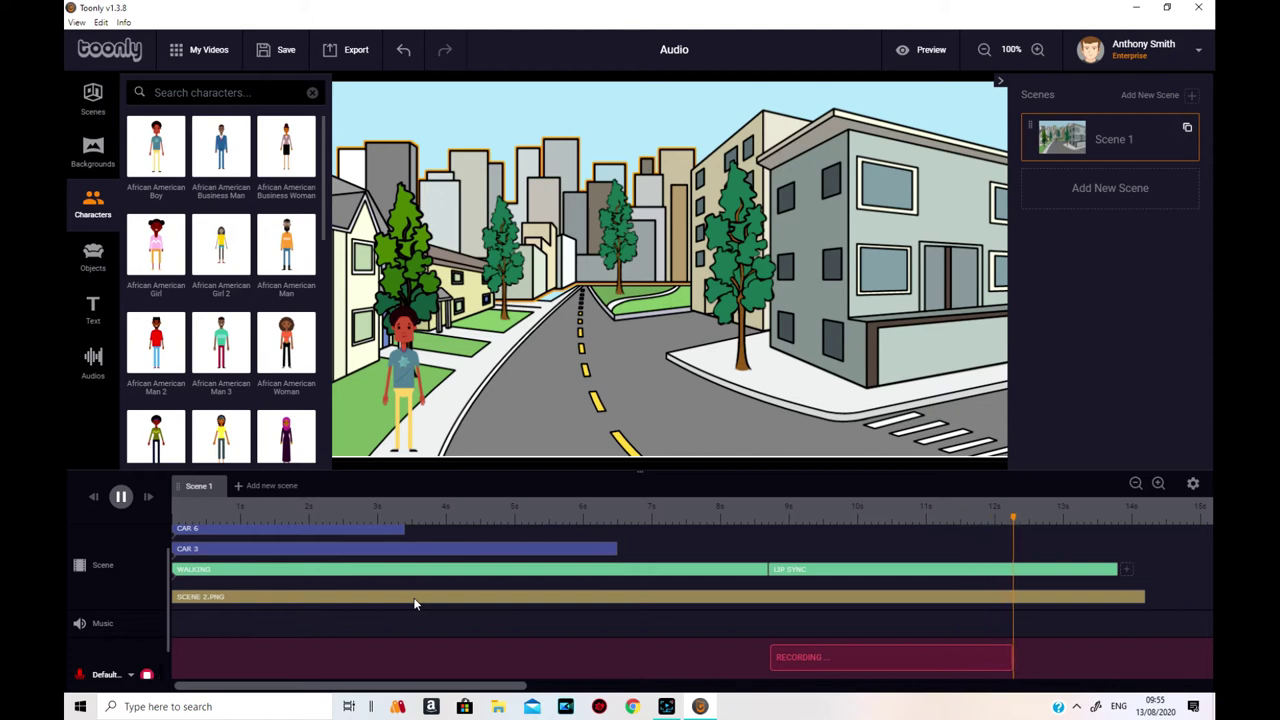
pyautogui.click(147, 675)
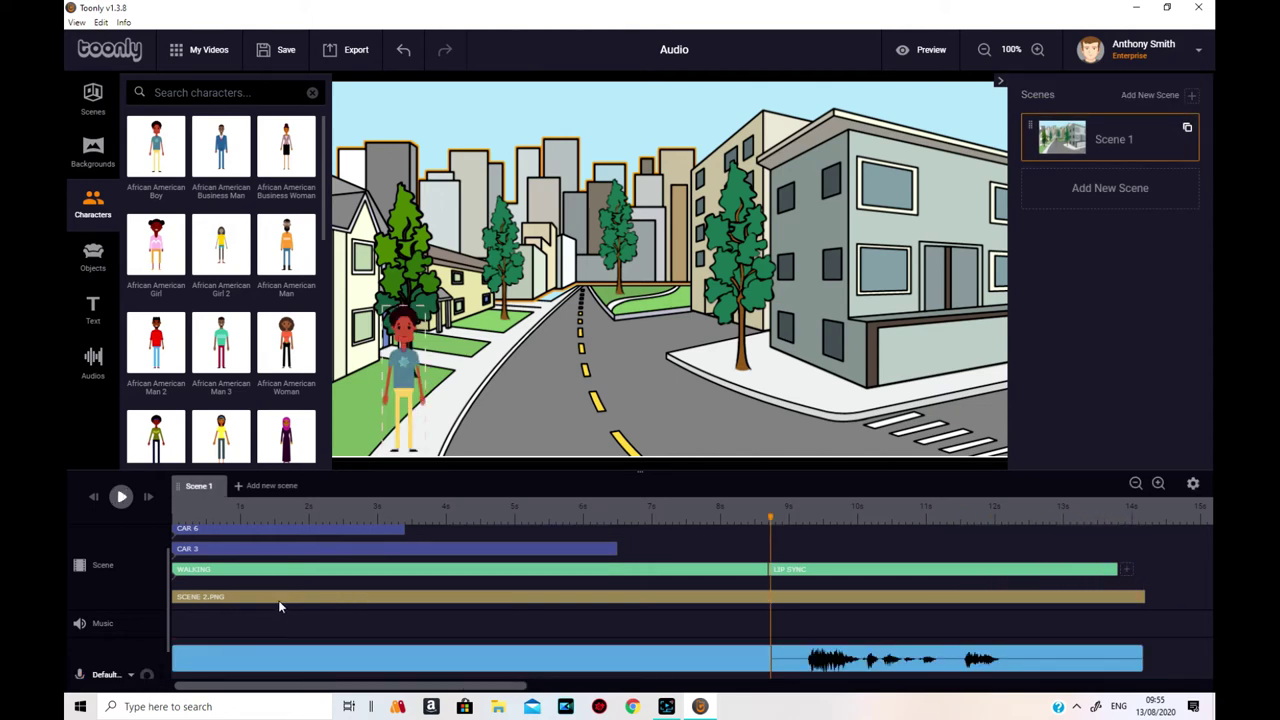
# - Link the boy's Lip sync animation to the first listed Voiceover (at ~0s) track and play the scene from that animation's start
pyautogui.click(122, 499)
pyautogui.click(896, 570)
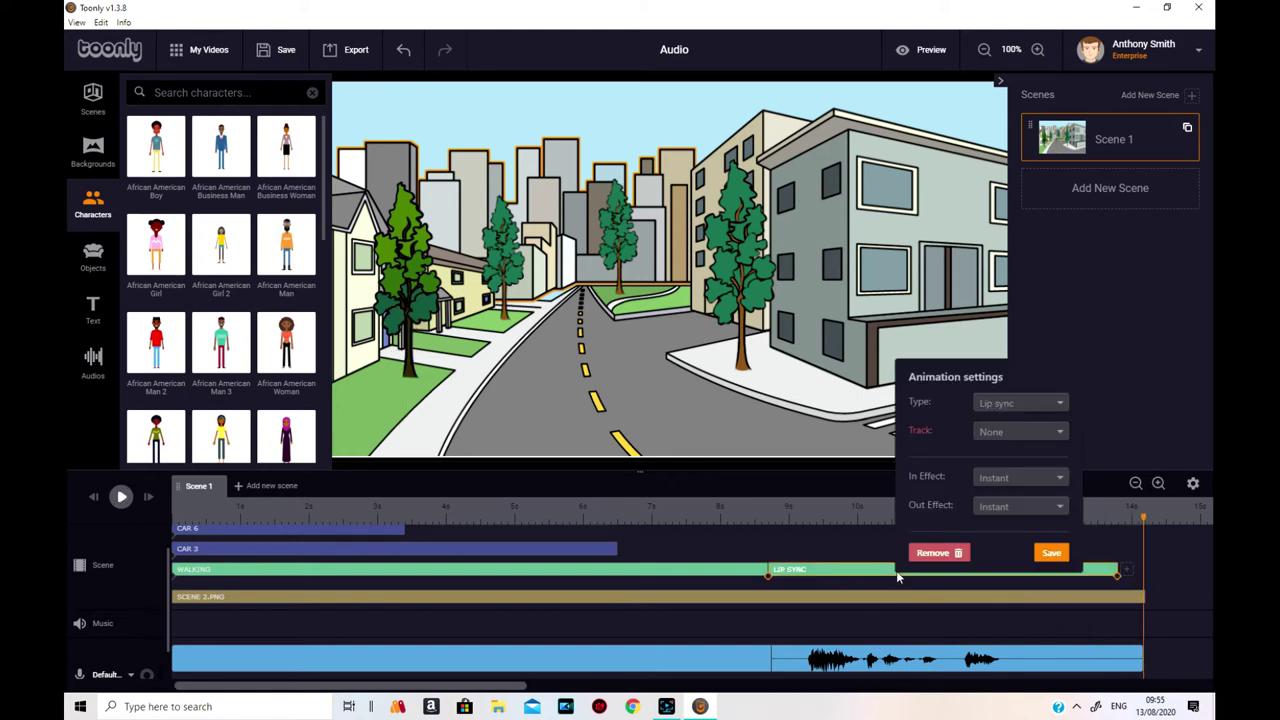
pyautogui.click(1058, 440)
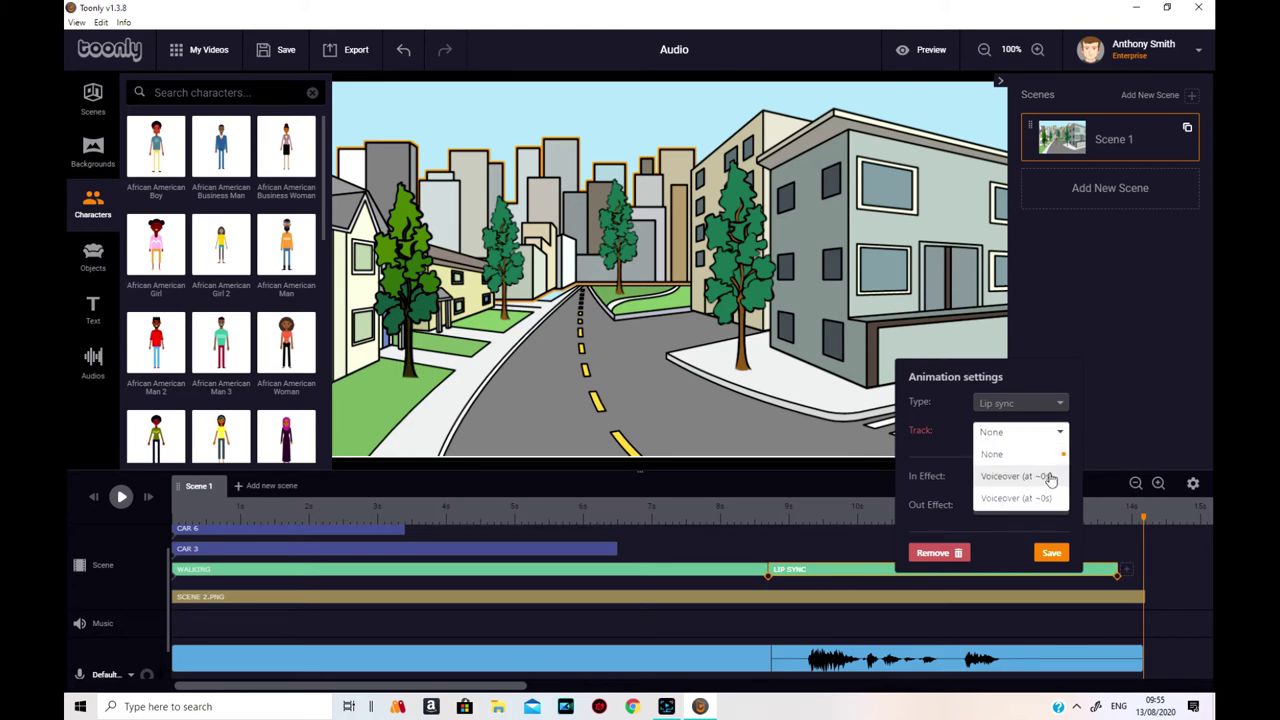
pyautogui.click(1050, 478)
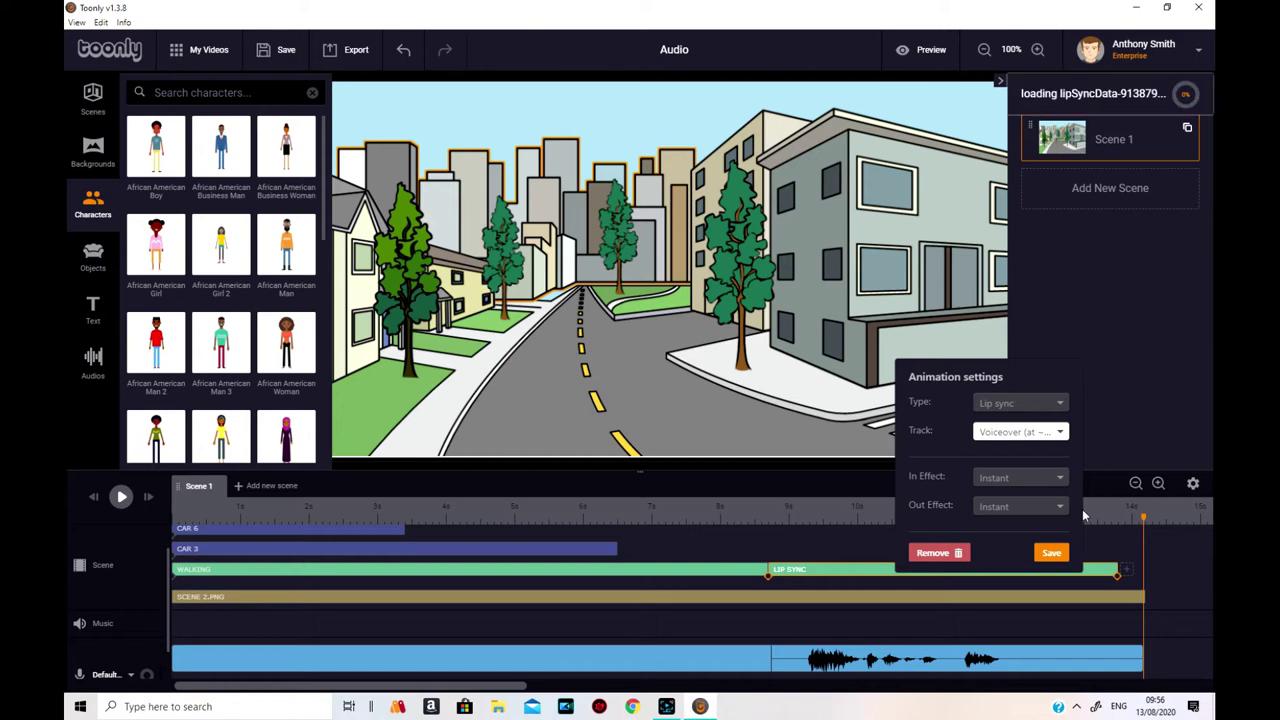
pyautogui.click(1051, 556)
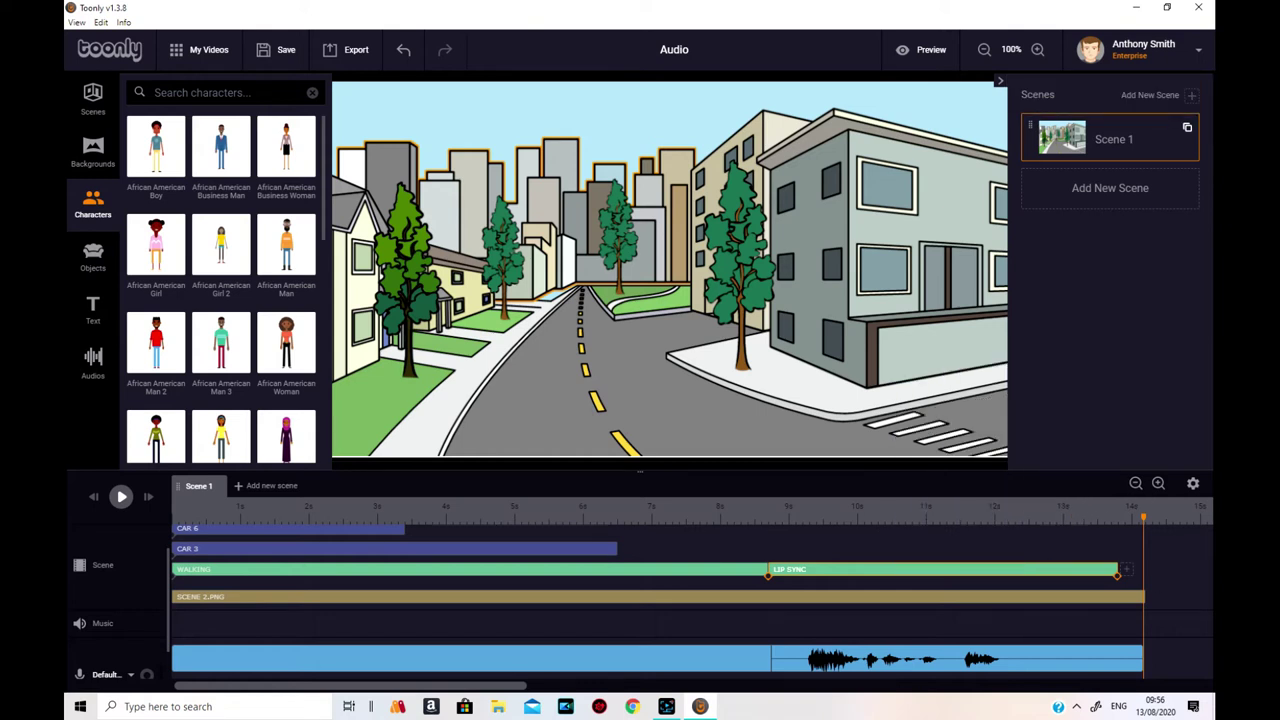
pyautogui.moveTo(1148, 524); pyautogui.dragTo(770, 520)
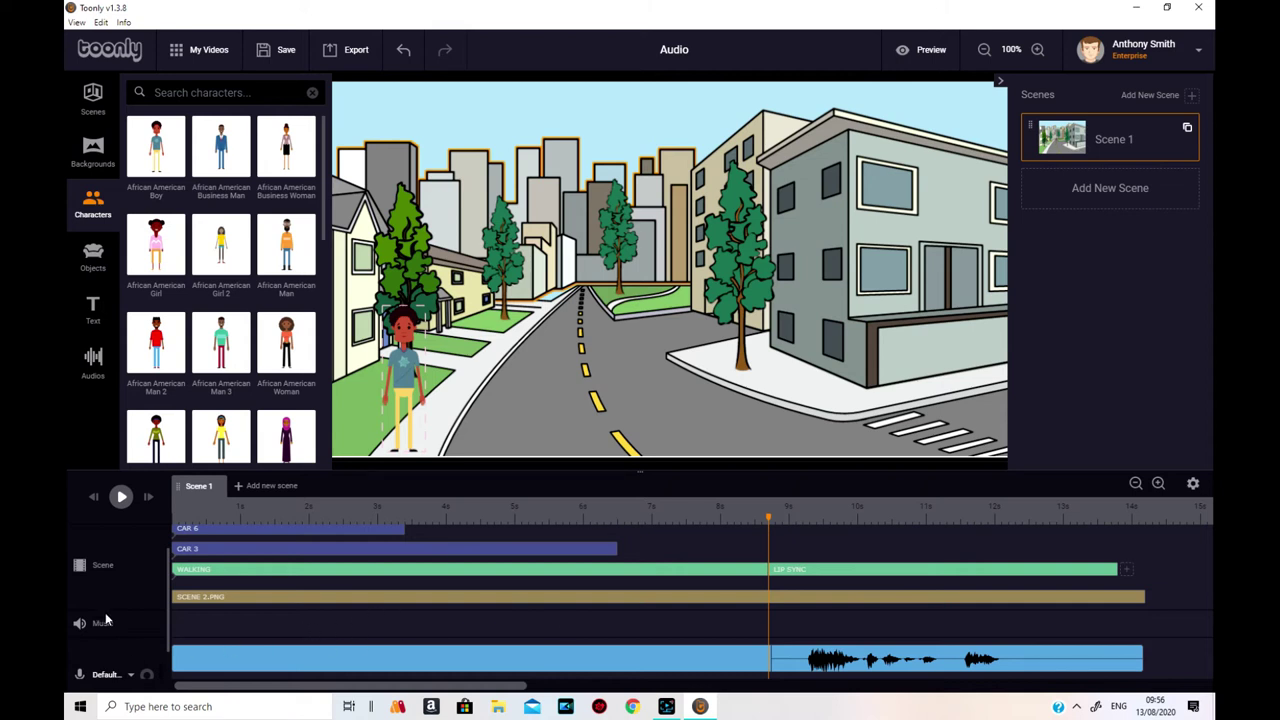
pyautogui.click(121, 497)
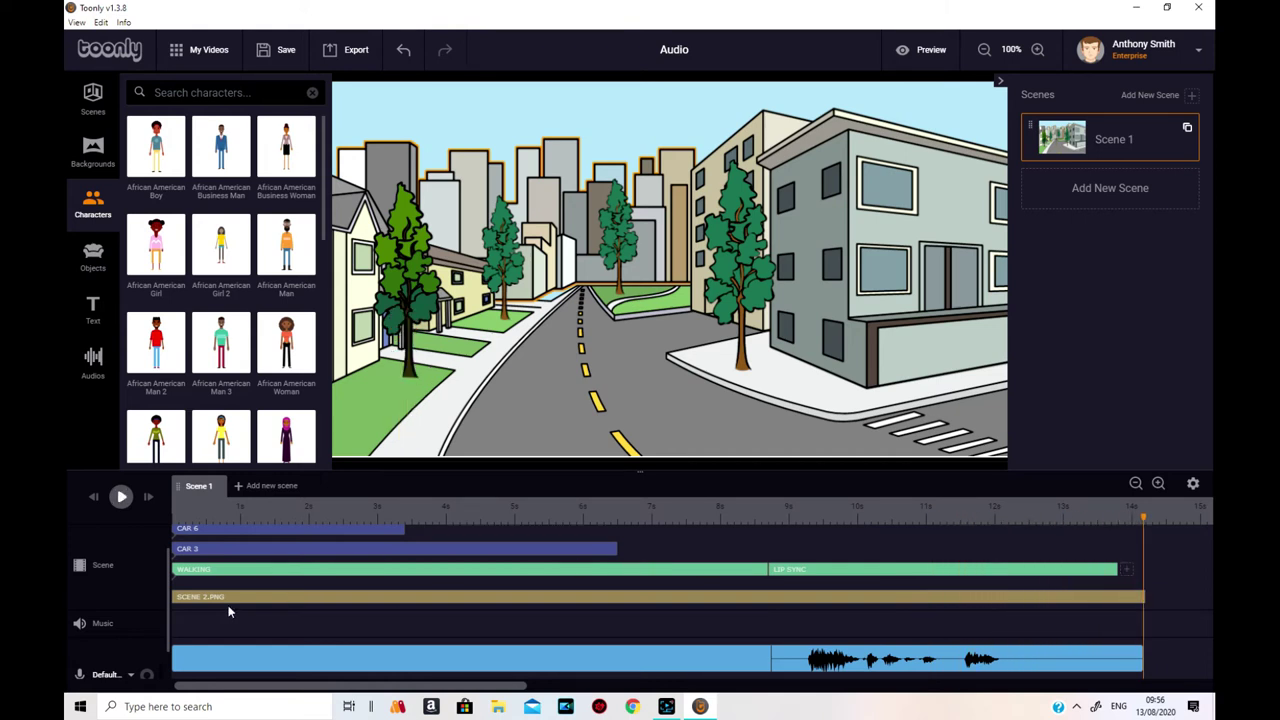
# - Add the Bus horn.wav and Car driving by.wav sounds as audio tracks, delaying the car sound to about 2.5 seconds
pyautogui.scroll(-1, 385, 598)
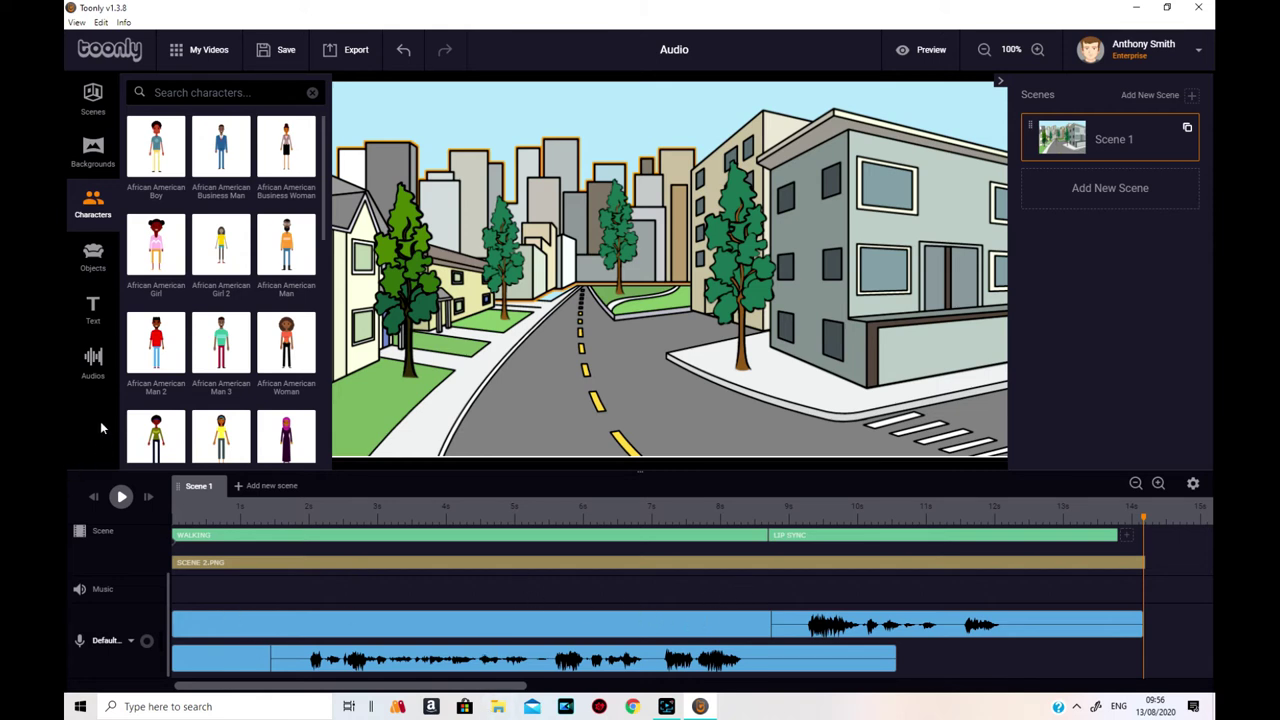
pyautogui.click(103, 370)
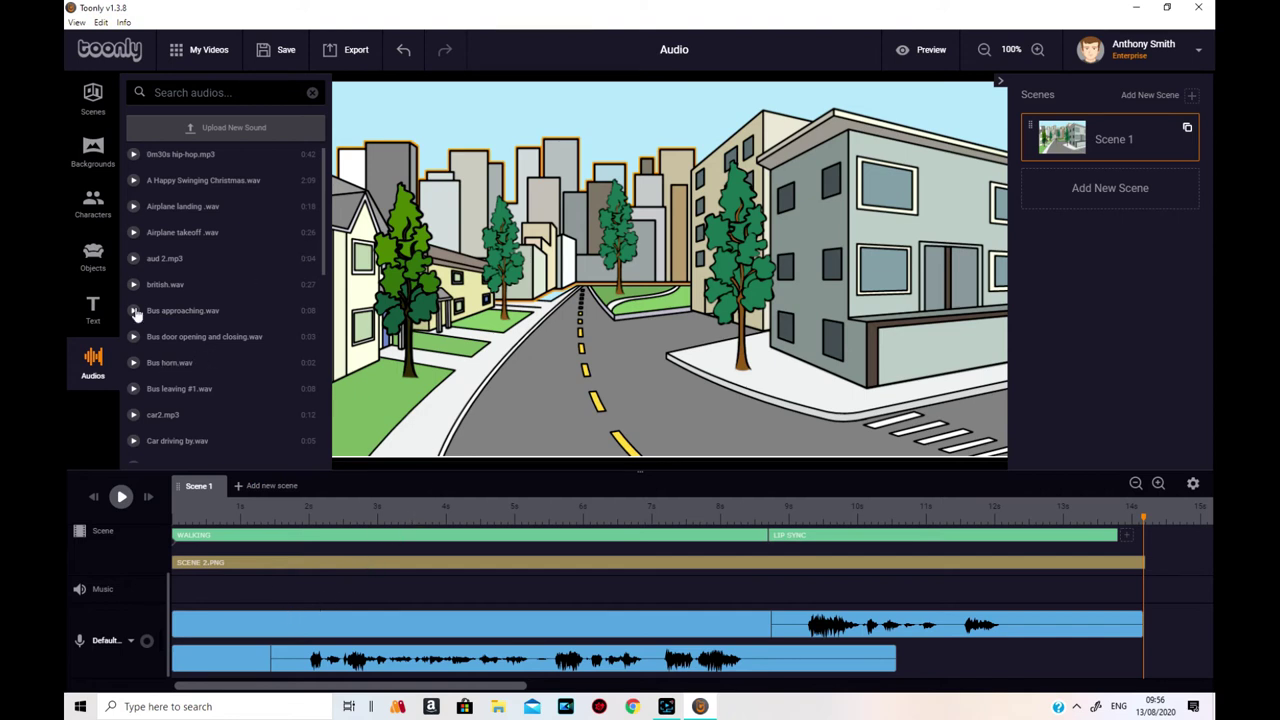
pyautogui.moveTo(158, 363); pyautogui.dragTo(255, 630)
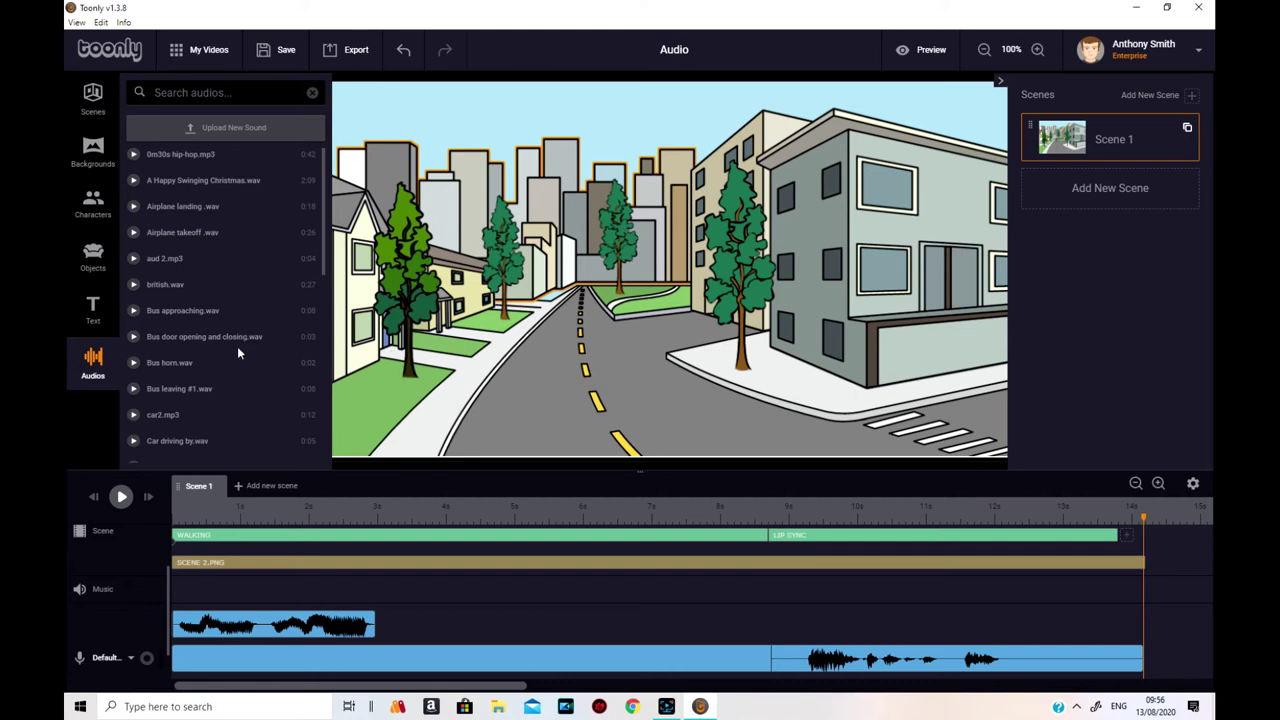
pyautogui.moveTo(198, 440); pyautogui.dragTo(405, 616)
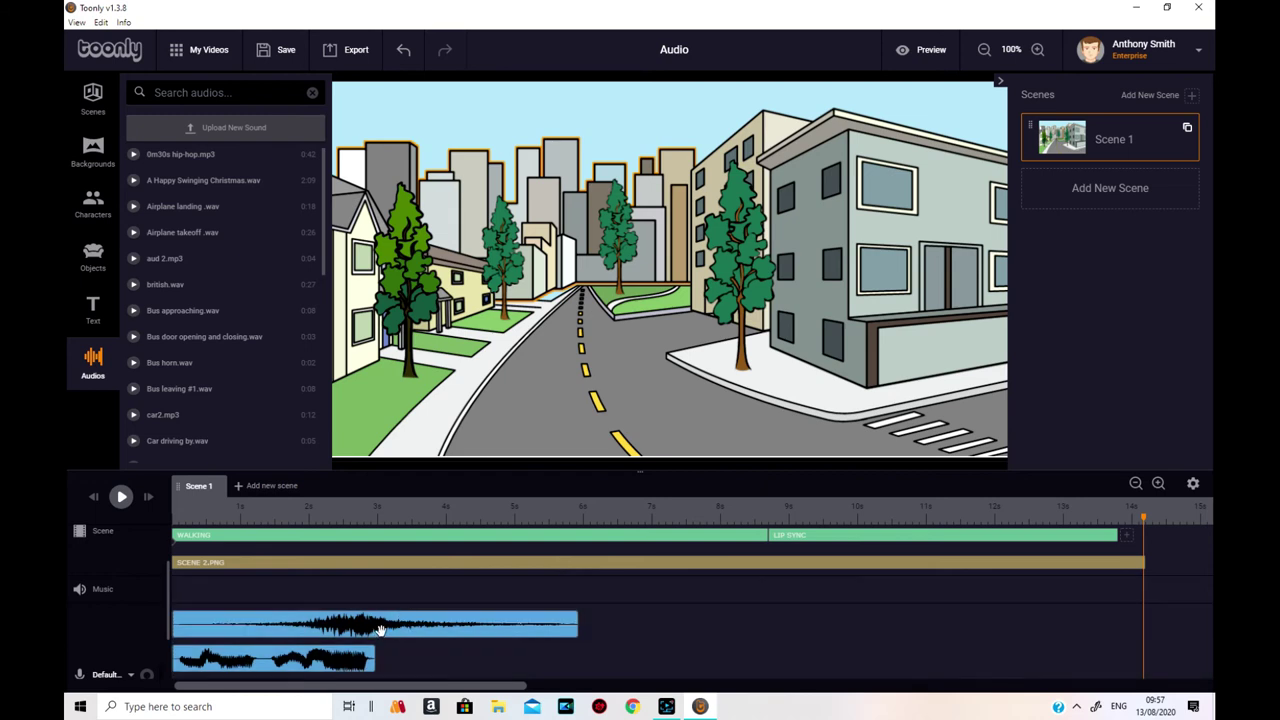
pyautogui.moveTo(653, 622); pyautogui.dragTo(731, 615)
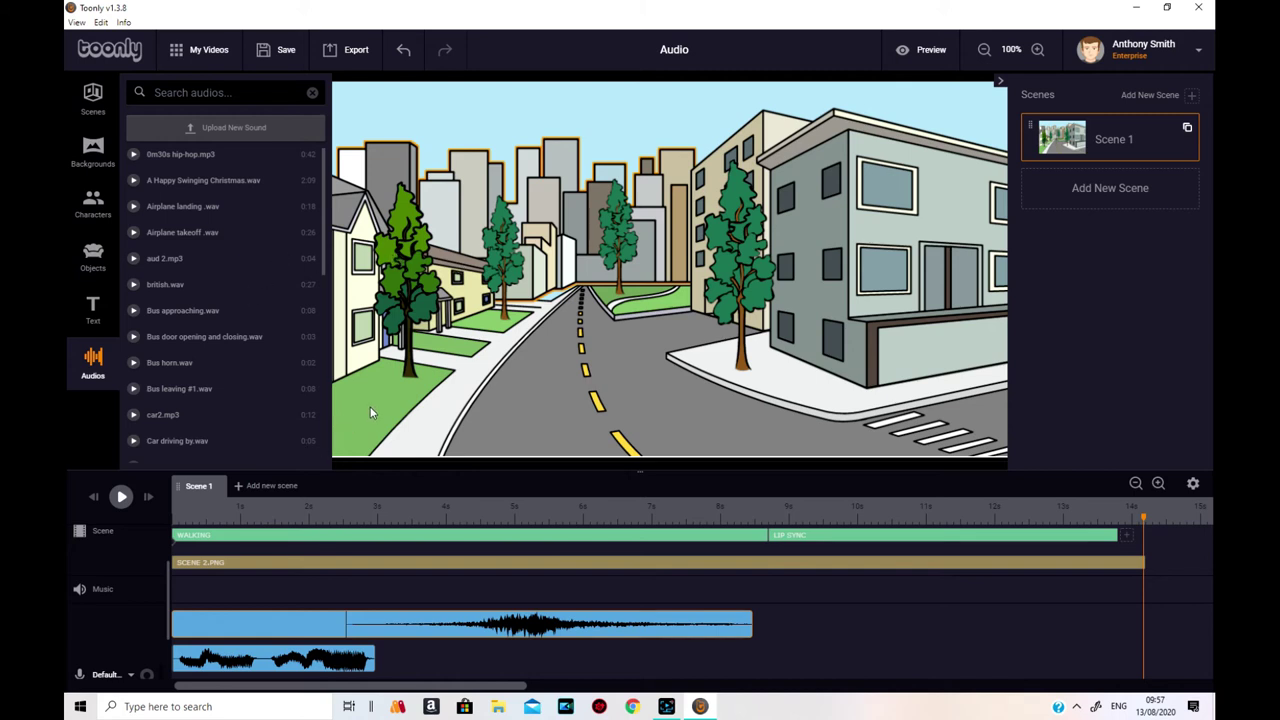
# - Raise the volume of the first voiceover recording well above 50% and turn off its Playthrough option
pyautogui.scroll(-1, 437, 615)
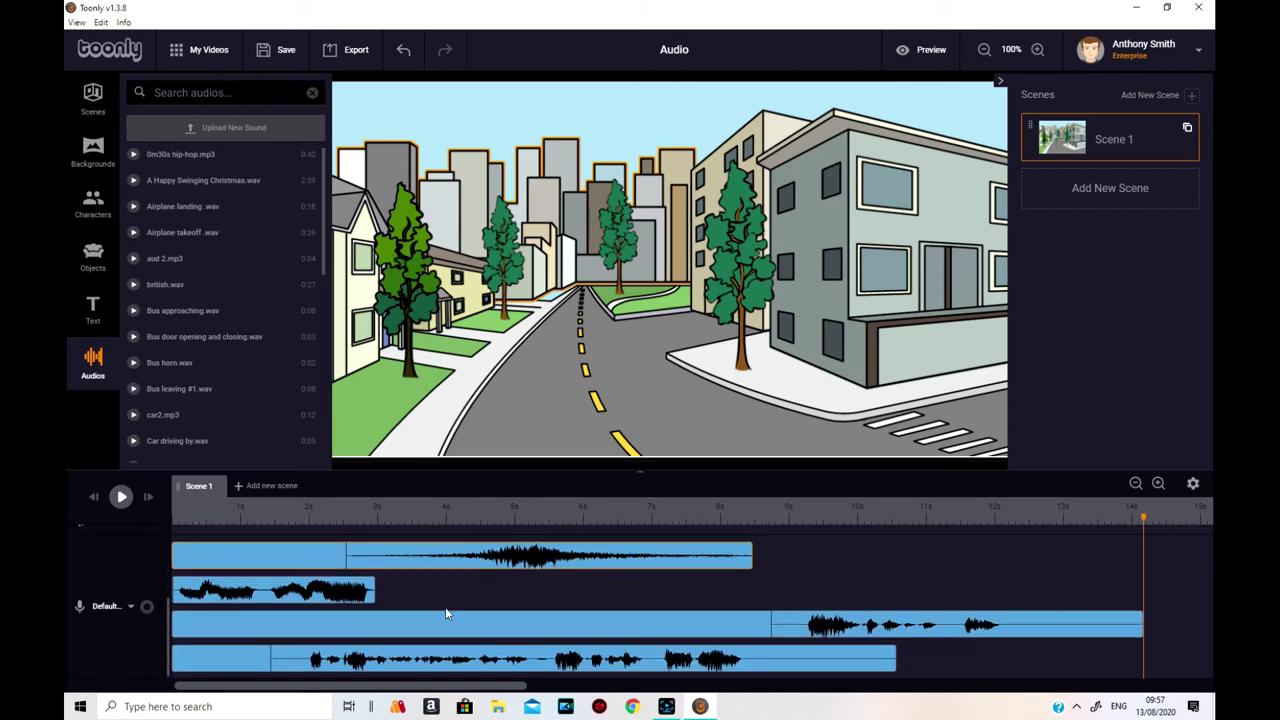
pyautogui.click(348, 660)
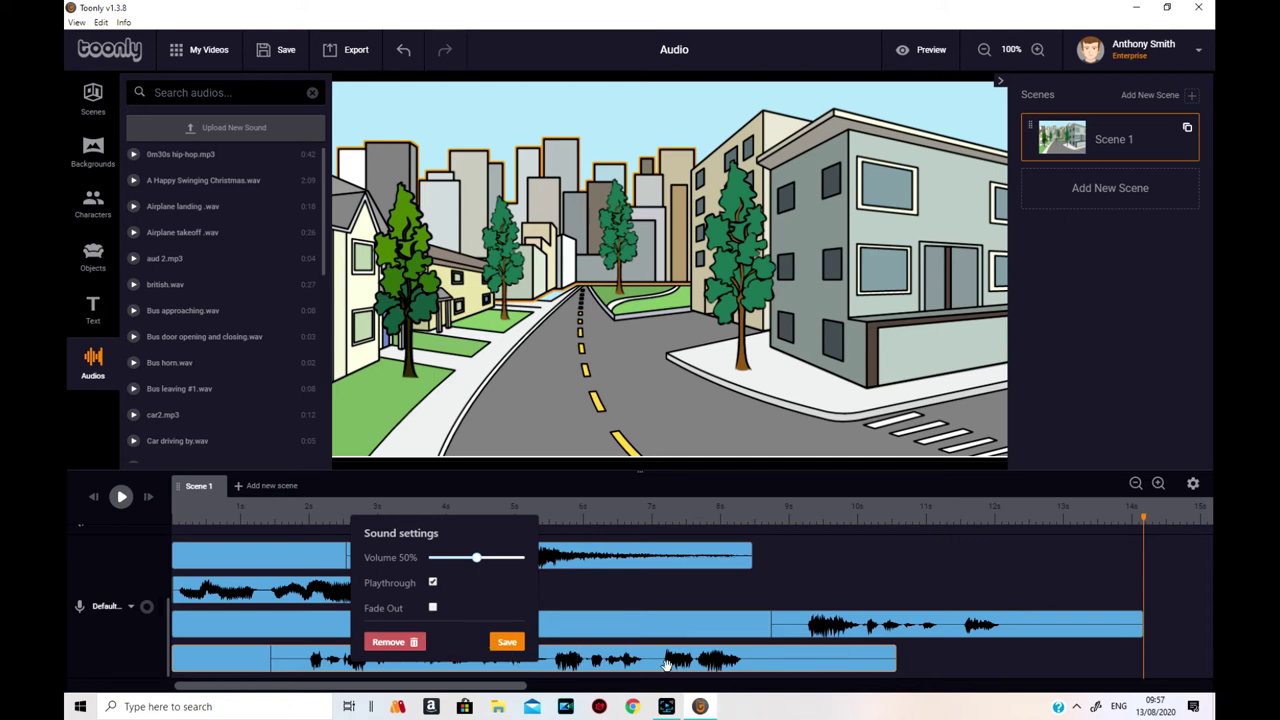
pyautogui.moveTo(476, 558); pyautogui.dragTo(516, 574)
pyautogui.click(433, 585)
pyautogui.click(510, 645)
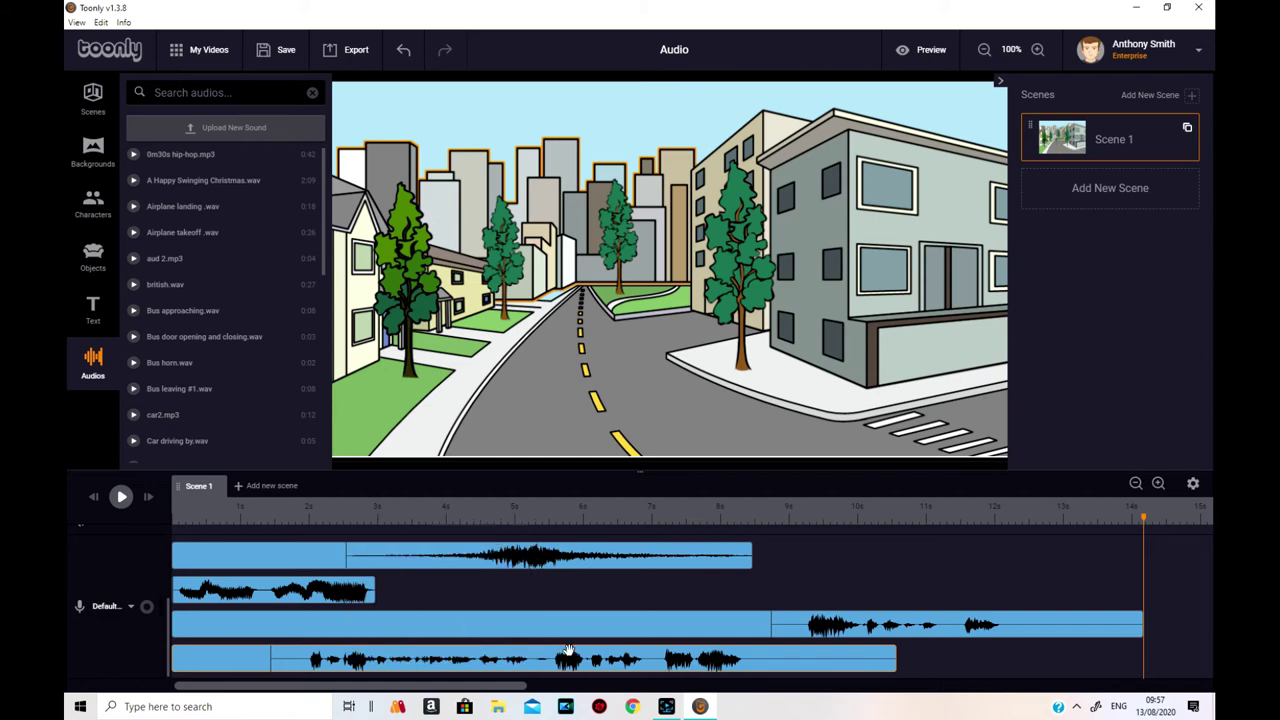
# - Raise the volume of the second voiceover, the one for the lip sync, to near maximum
pyautogui.click(766, 626)
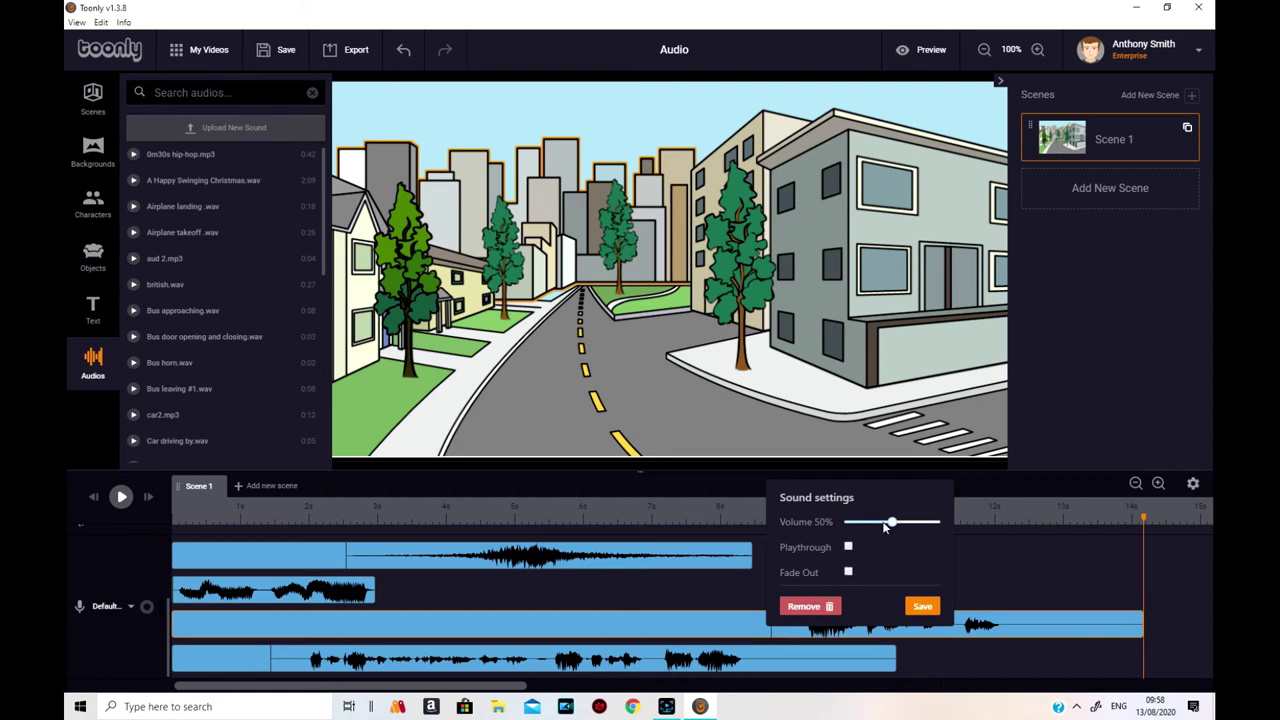
pyautogui.moveTo(890, 521); pyautogui.dragTo(925, 521)
pyautogui.moveTo(930, 522); pyautogui.dragTo(933, 522)
pyautogui.click(924, 607)
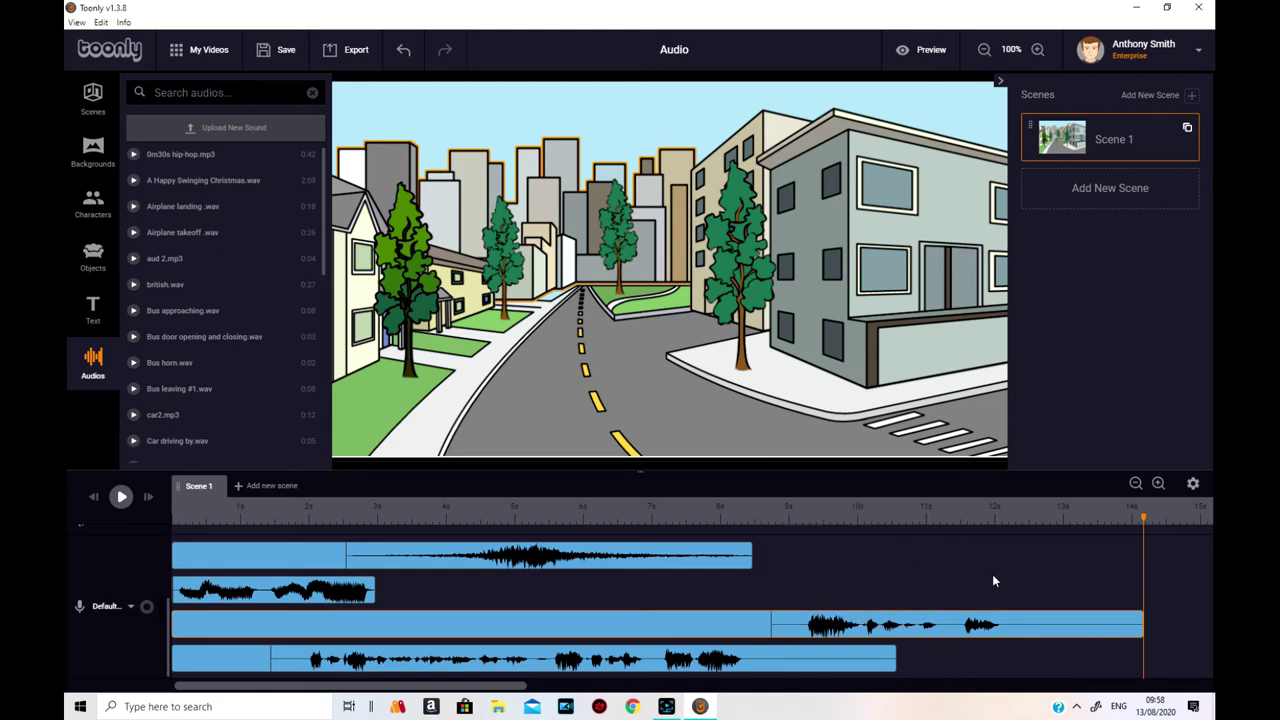
# - Lower the volume of the bus horn sound well below 50% and turn off its Playthrough option
pyautogui.click(300, 598)
pyautogui.click(305, 600)
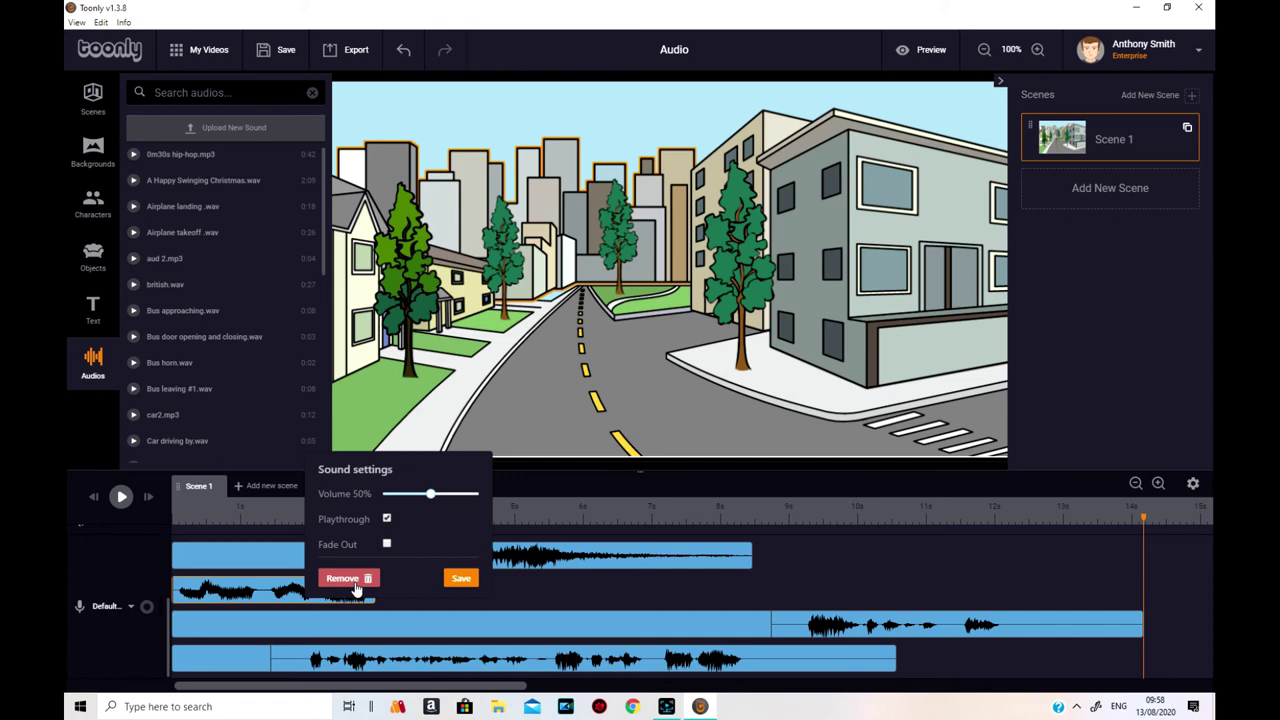
pyautogui.moveTo(430, 503); pyautogui.dragTo(399, 517)
pyautogui.click(386, 520)
pyautogui.click(458, 579)
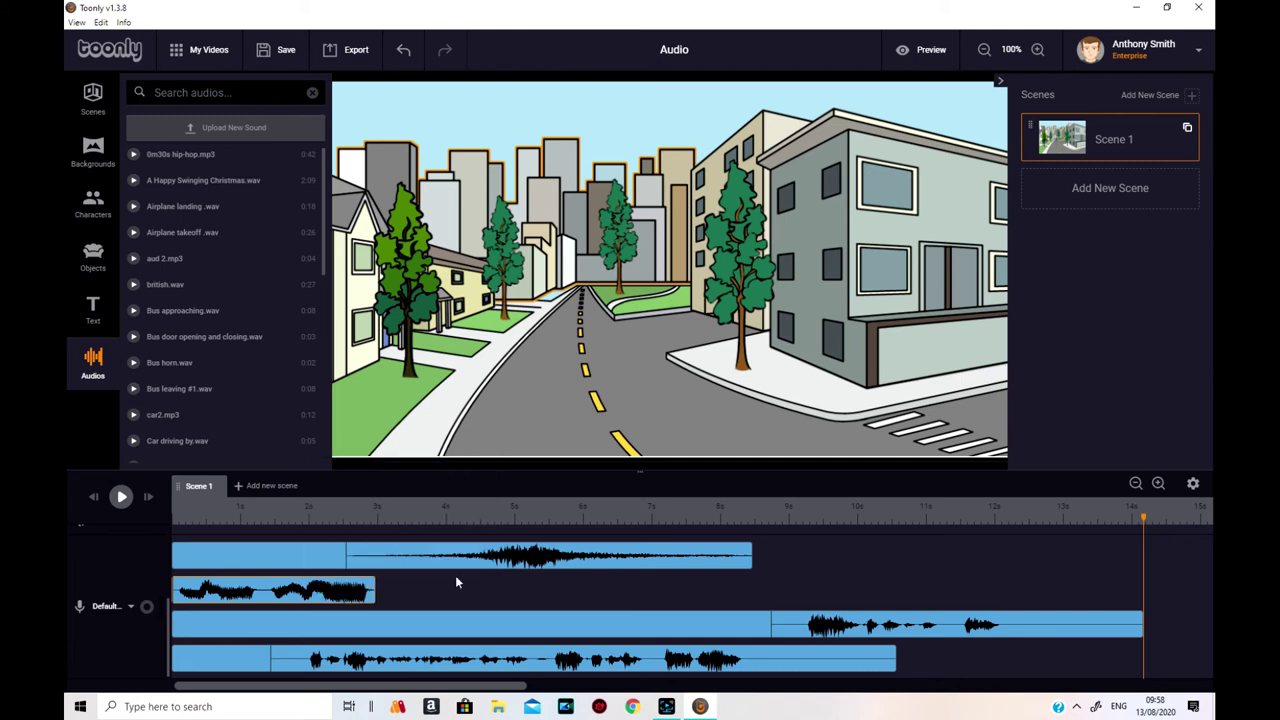
# - Lower the volume of the car driving by sound to under 26% and turn off its Playthrough option
pyautogui.click(510, 552)
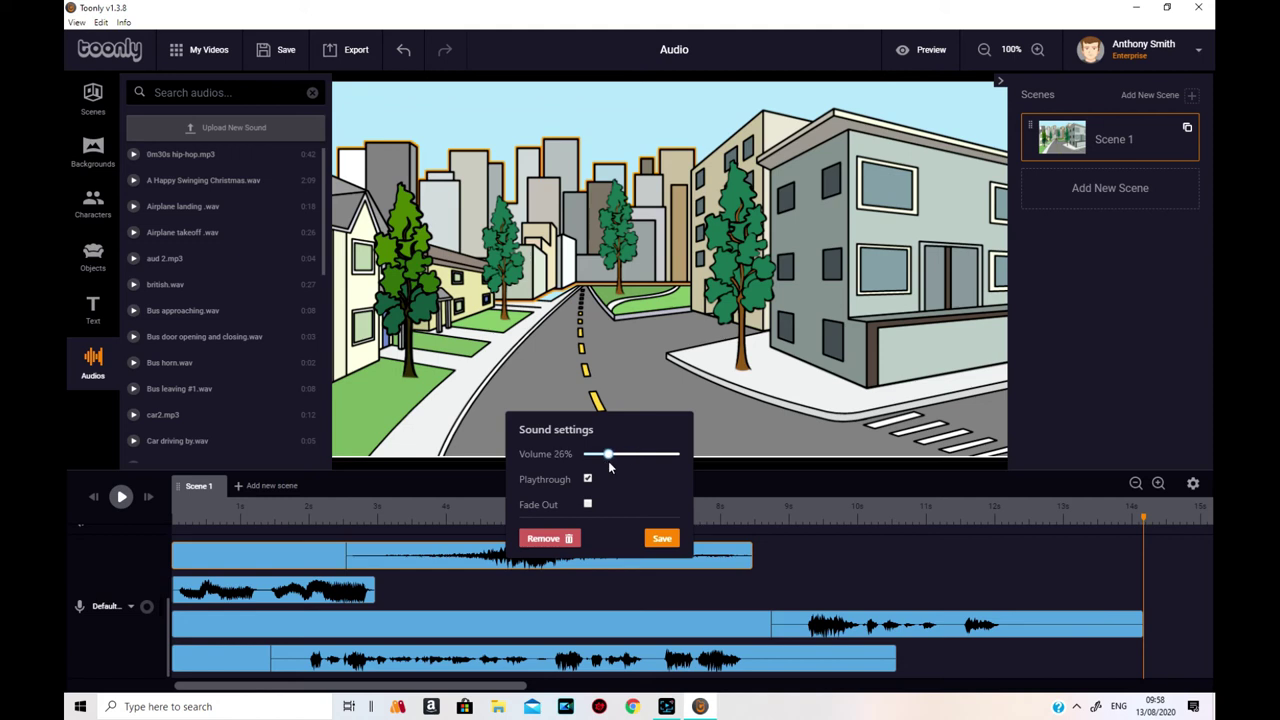
pyautogui.moveTo(605, 461); pyautogui.dragTo(600, 461)
pyautogui.click(589, 480)
pyautogui.click(662, 538)
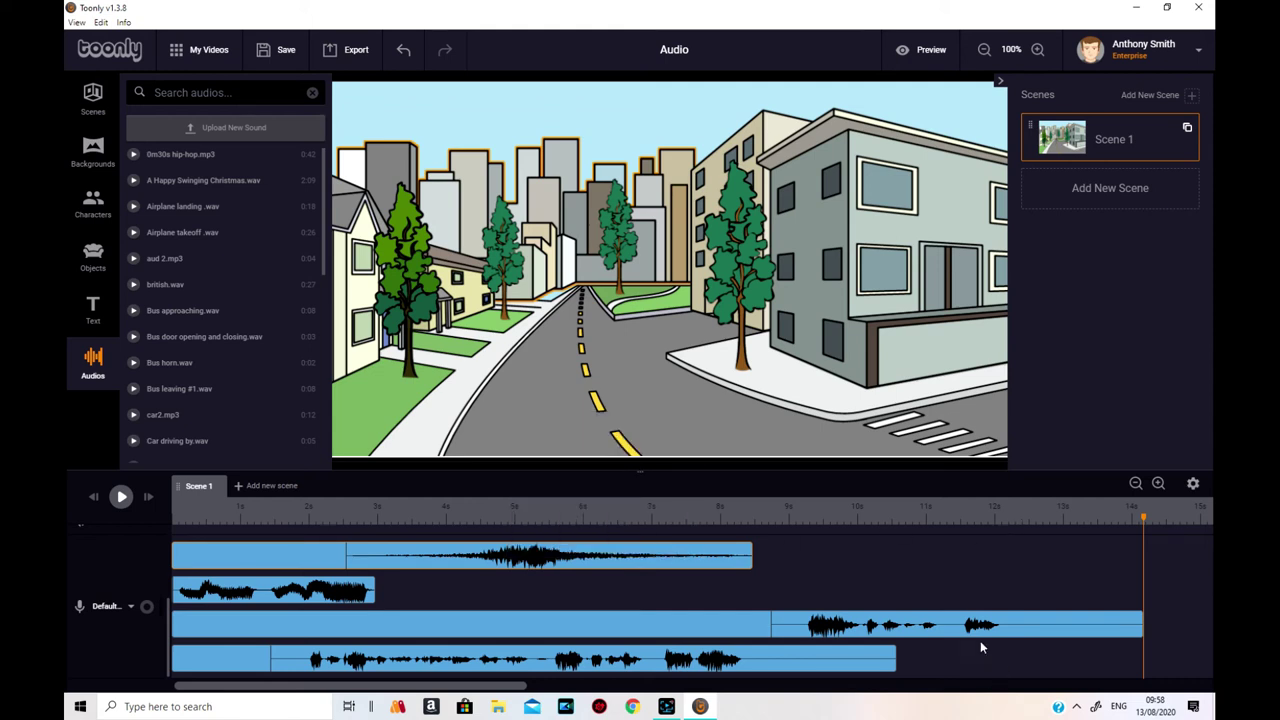
# - Find An Unexpected Twist in the audio library and add it as background music for the scene
pyautogui.scroll(3, 940, 603)
pyautogui.scroll(-3, 860, 606)
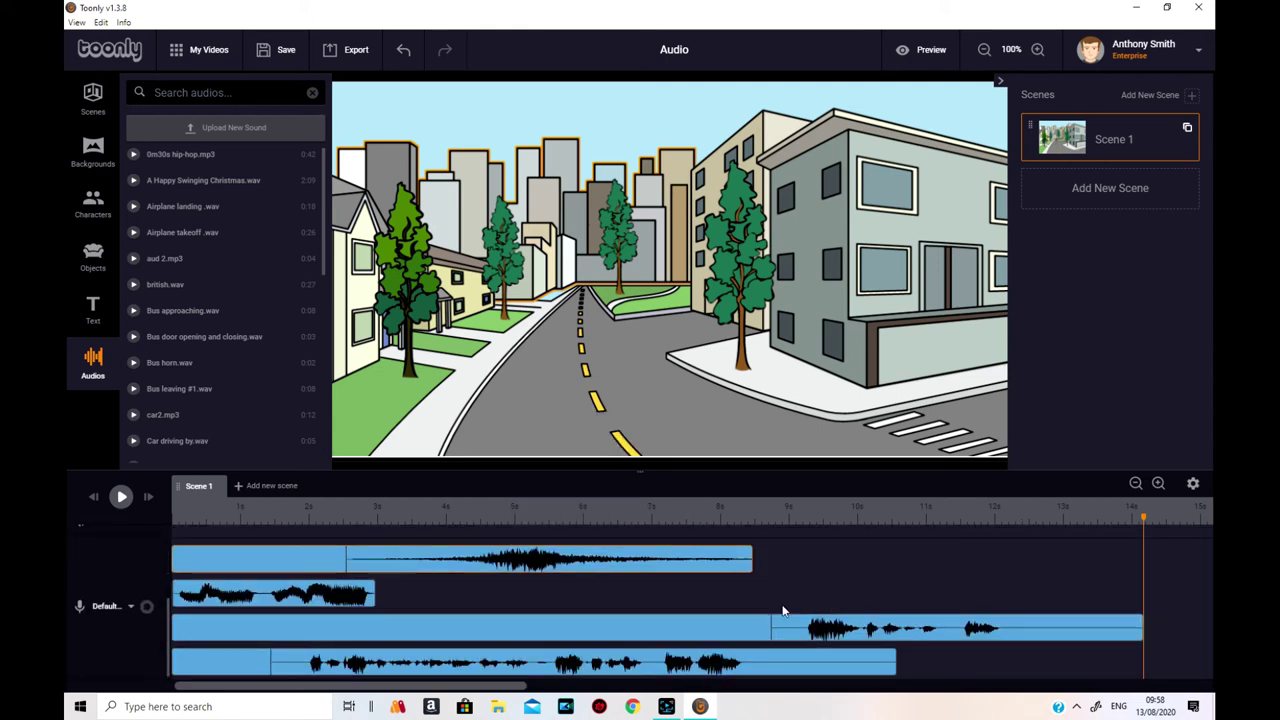
pyautogui.scroll(3, 783, 610)
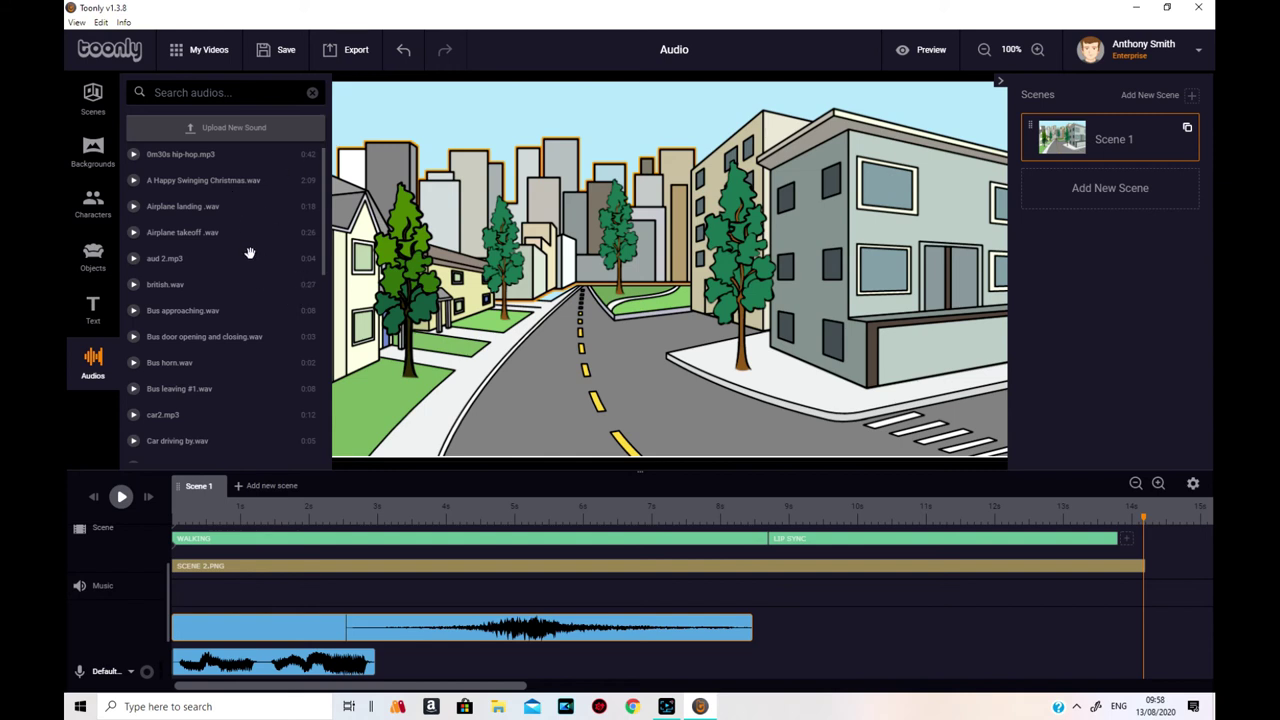
pyautogui.scroll(-2, 249, 253)
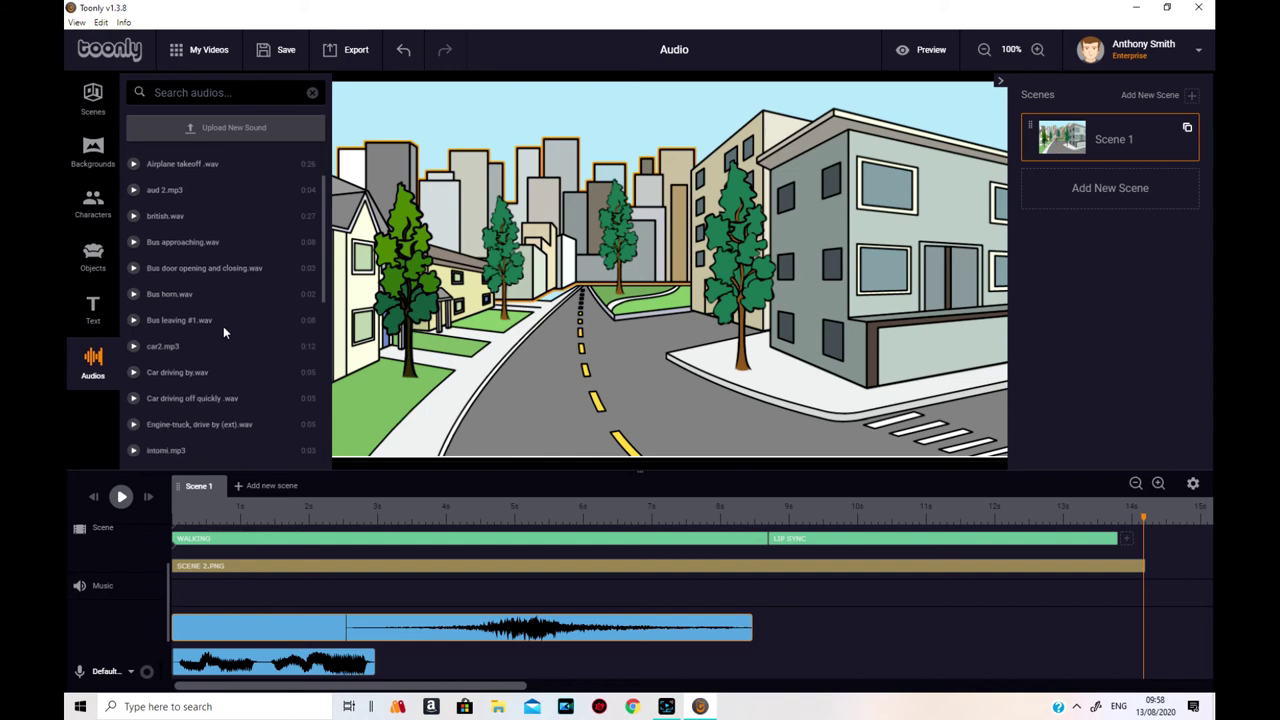
pyautogui.scroll(-4, 221, 335)
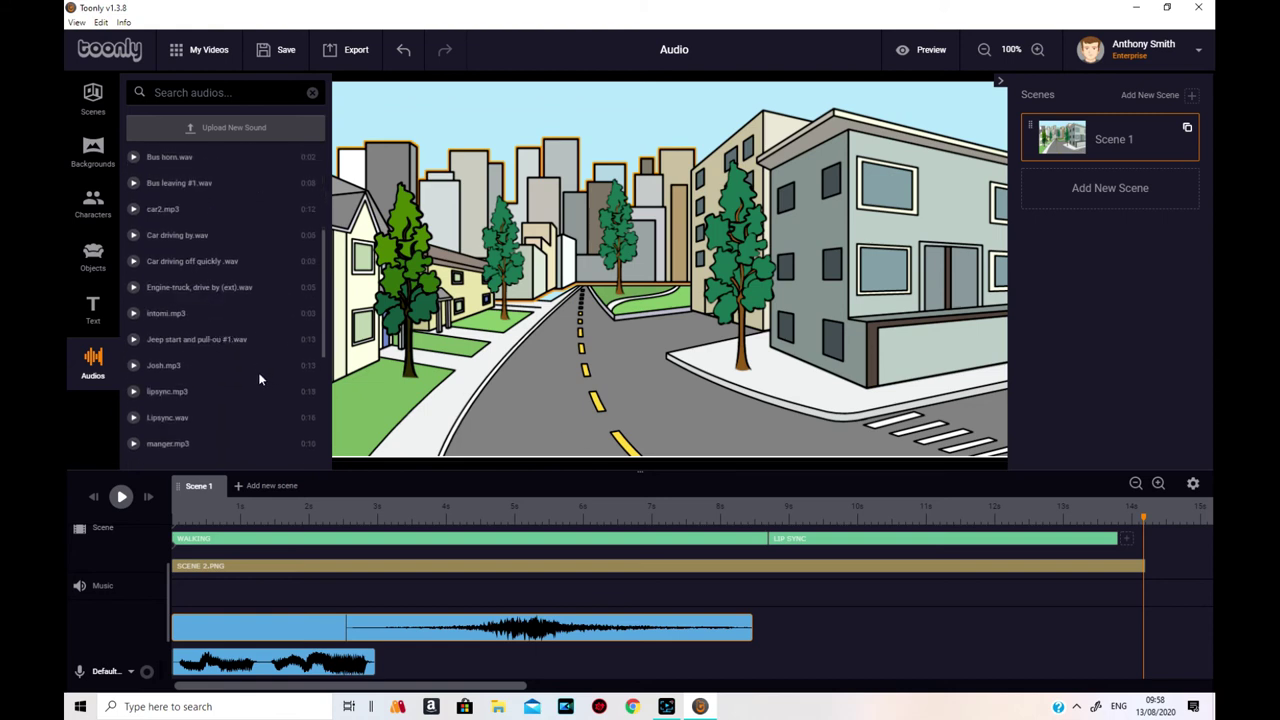
pyautogui.scroll(-2, 257, 362)
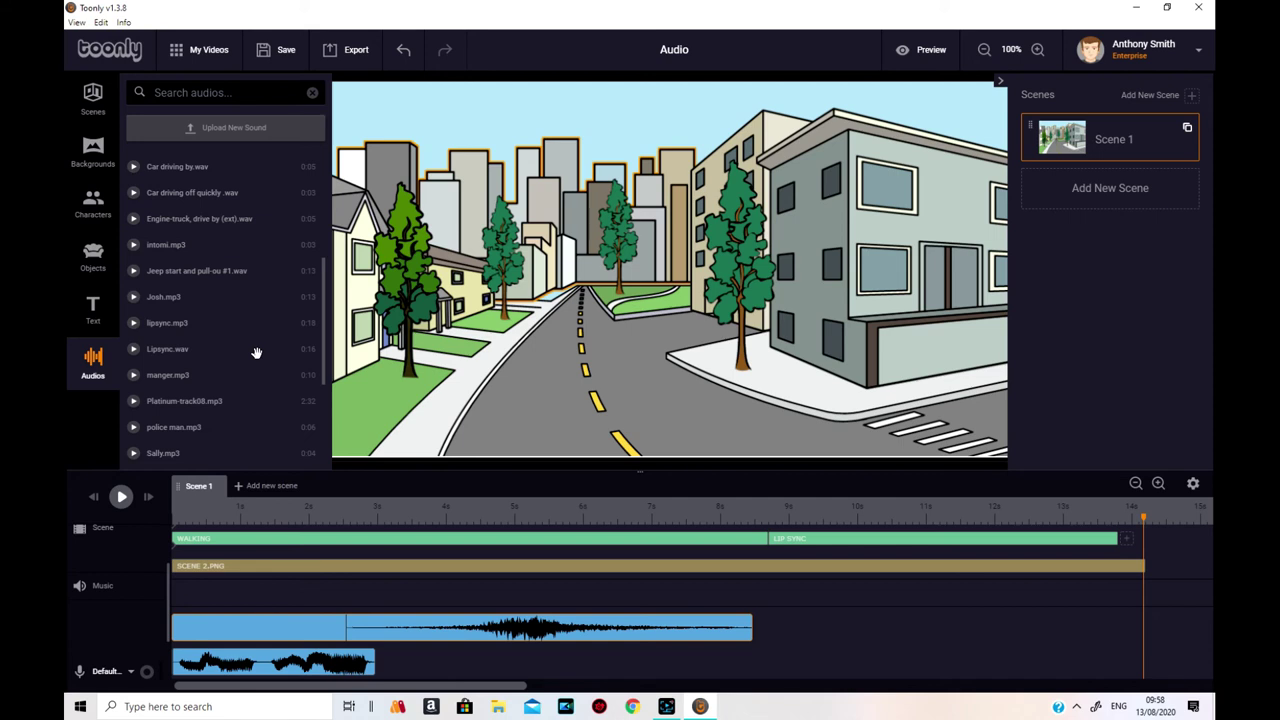
pyautogui.scroll(-2, 257, 352)
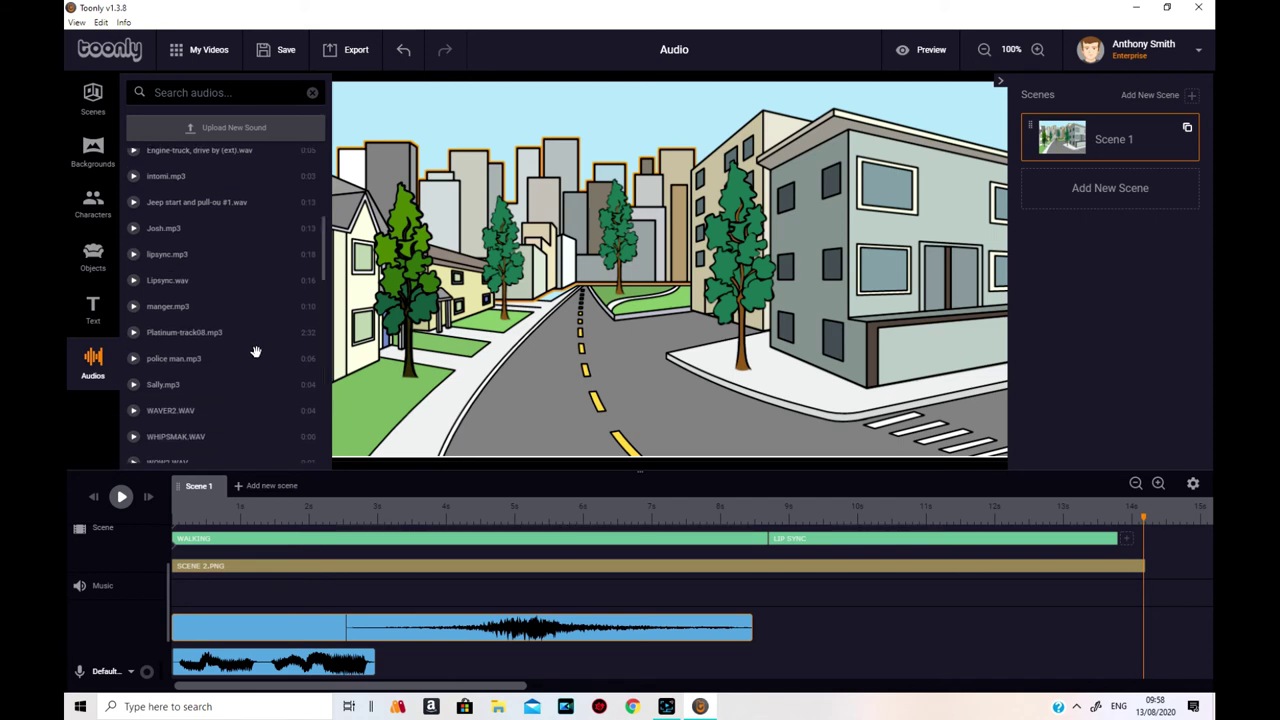
pyautogui.scroll(-2, 257, 355)
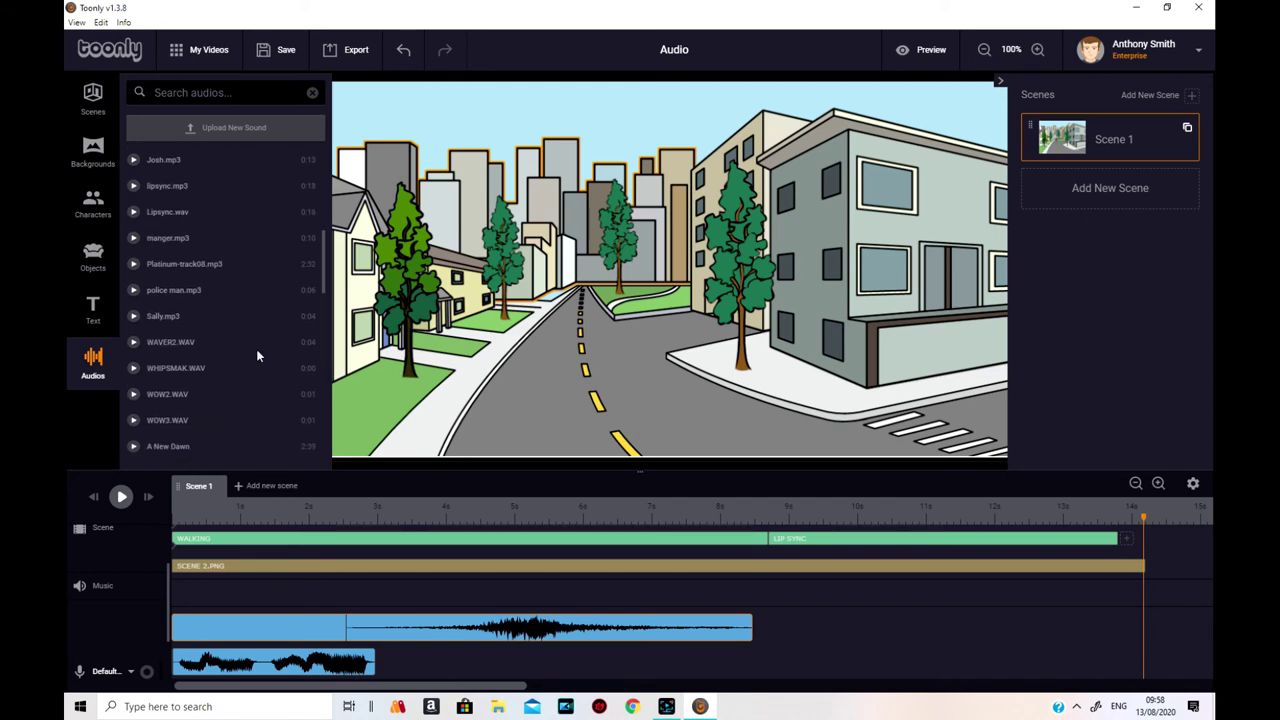
pyautogui.scroll(-4, 256, 349)
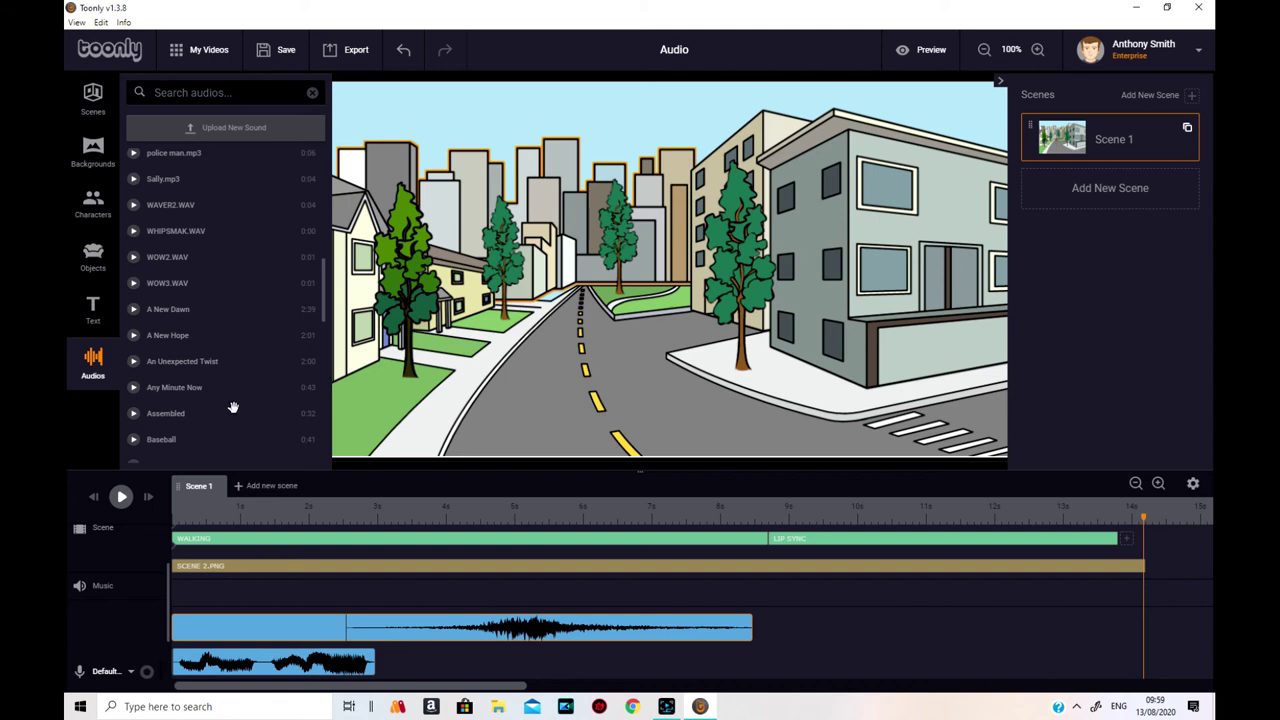
pyautogui.moveTo(199, 365); pyautogui.dragTo(438, 597)
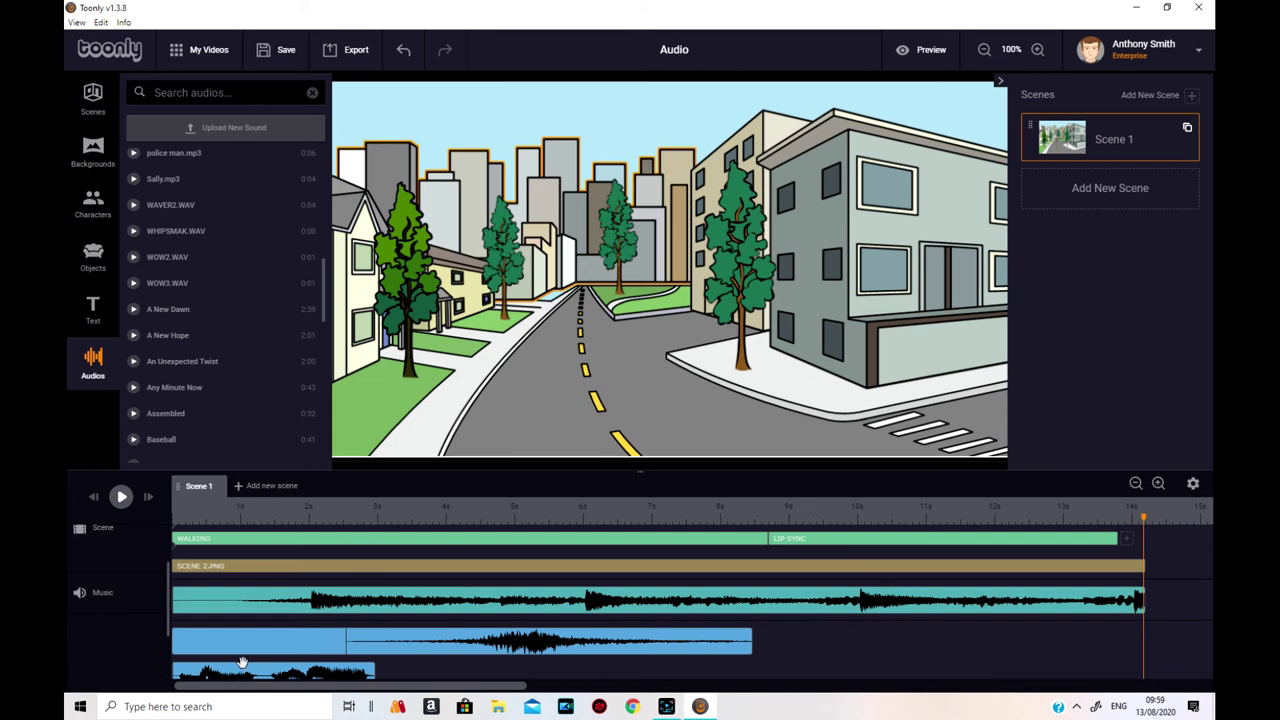
# - Lower the An Unexpected Twist background music's volume to 8% and turn off its Playthrough option
pyautogui.click(240, 601)
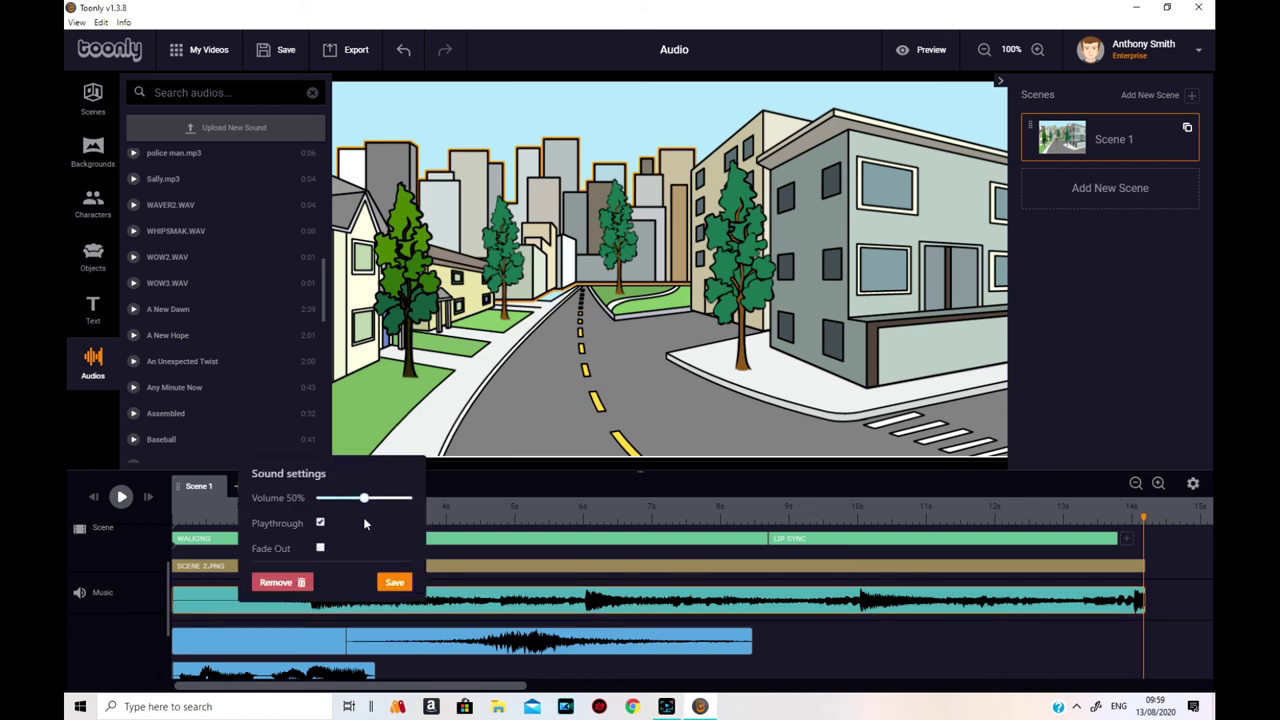
pyautogui.moveTo(363, 498); pyautogui.dragTo(324, 516)
pyautogui.moveTo(325, 514); pyautogui.dragTo(322, 516)
pyautogui.click(322, 523)
pyautogui.click(396, 584)
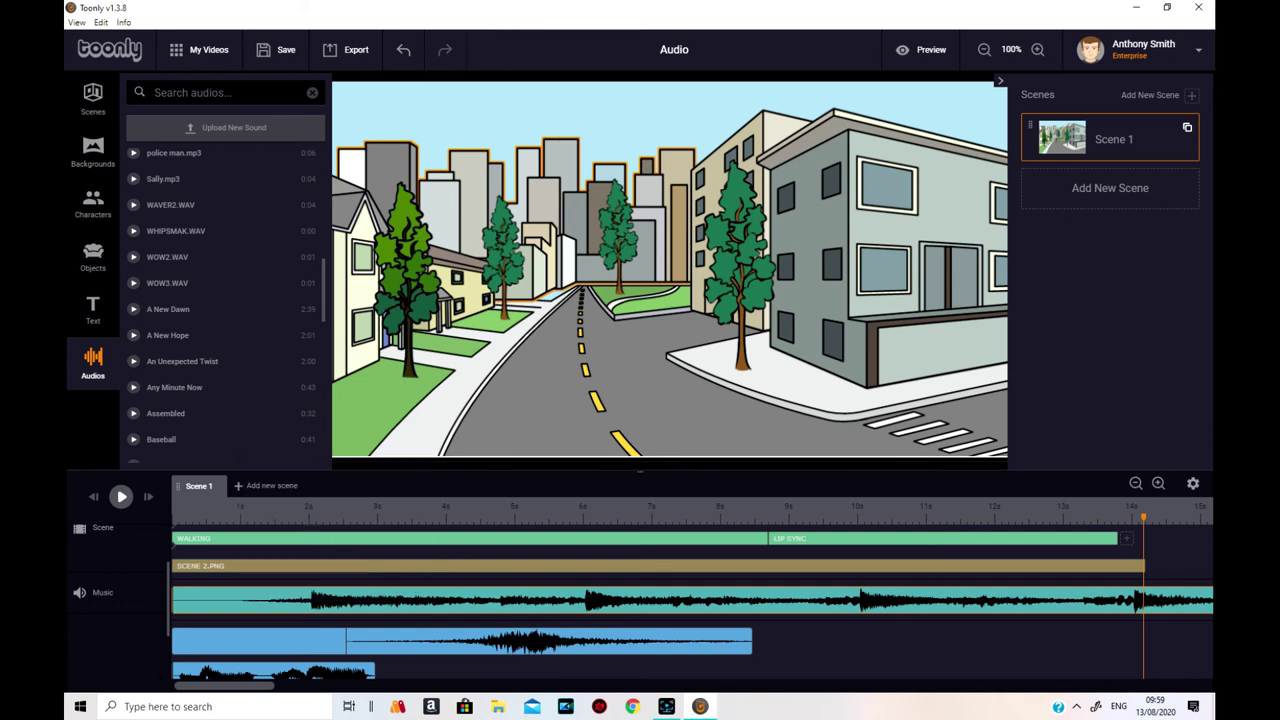
# - Check how far the background music runs past the scene and turn its Playthrough option back on
pyautogui.moveTo(248, 686); pyautogui.dragTo(1015, 717)
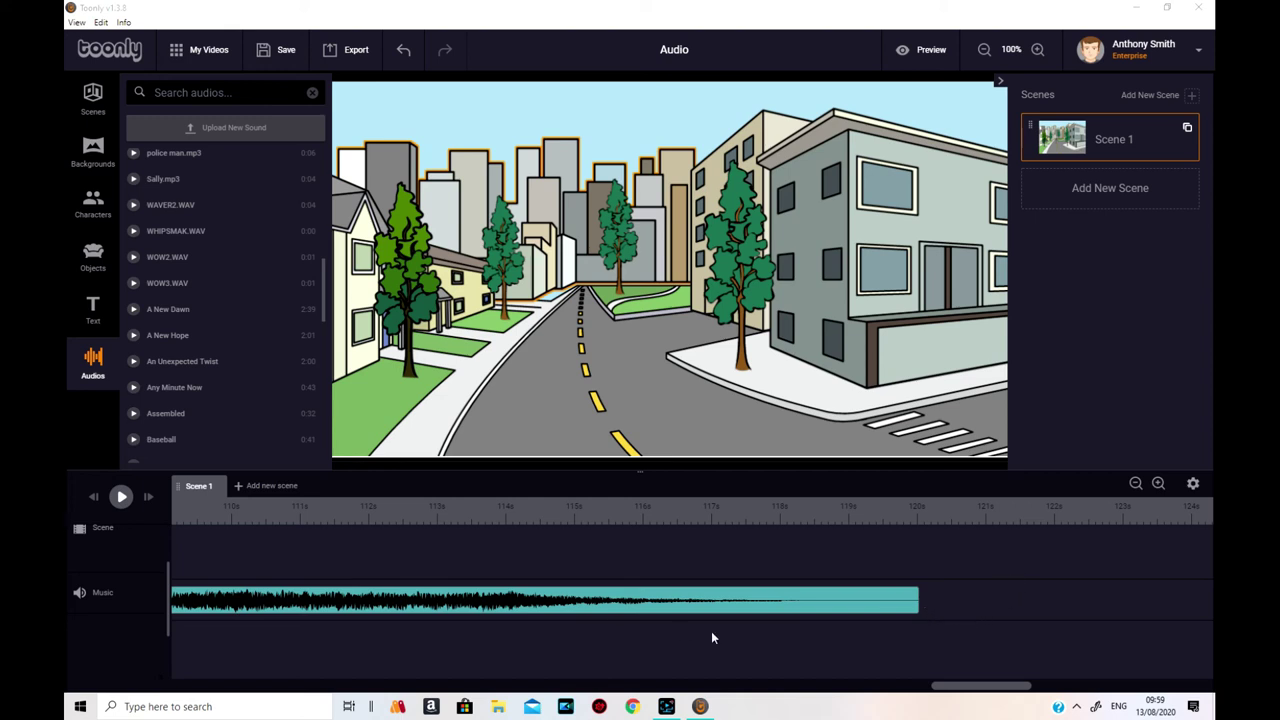
pyautogui.moveTo(1002, 687); pyautogui.dragTo(250, 690)
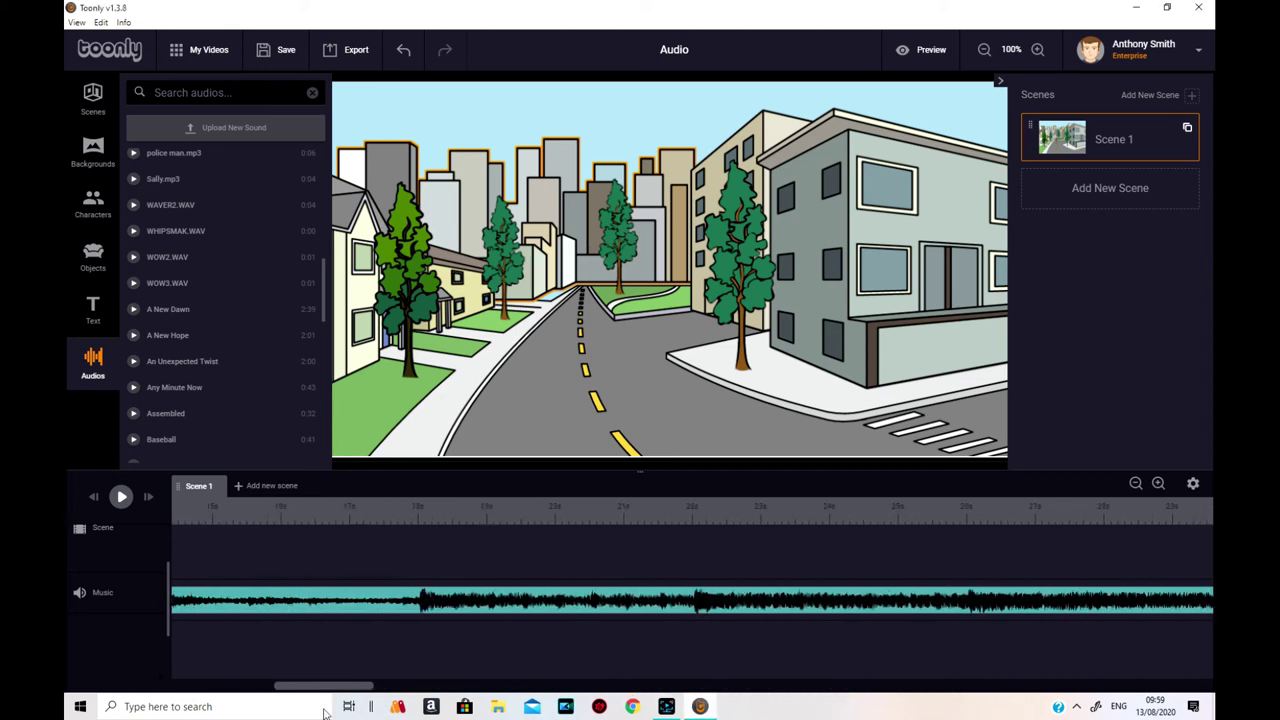
pyautogui.click(531, 604)
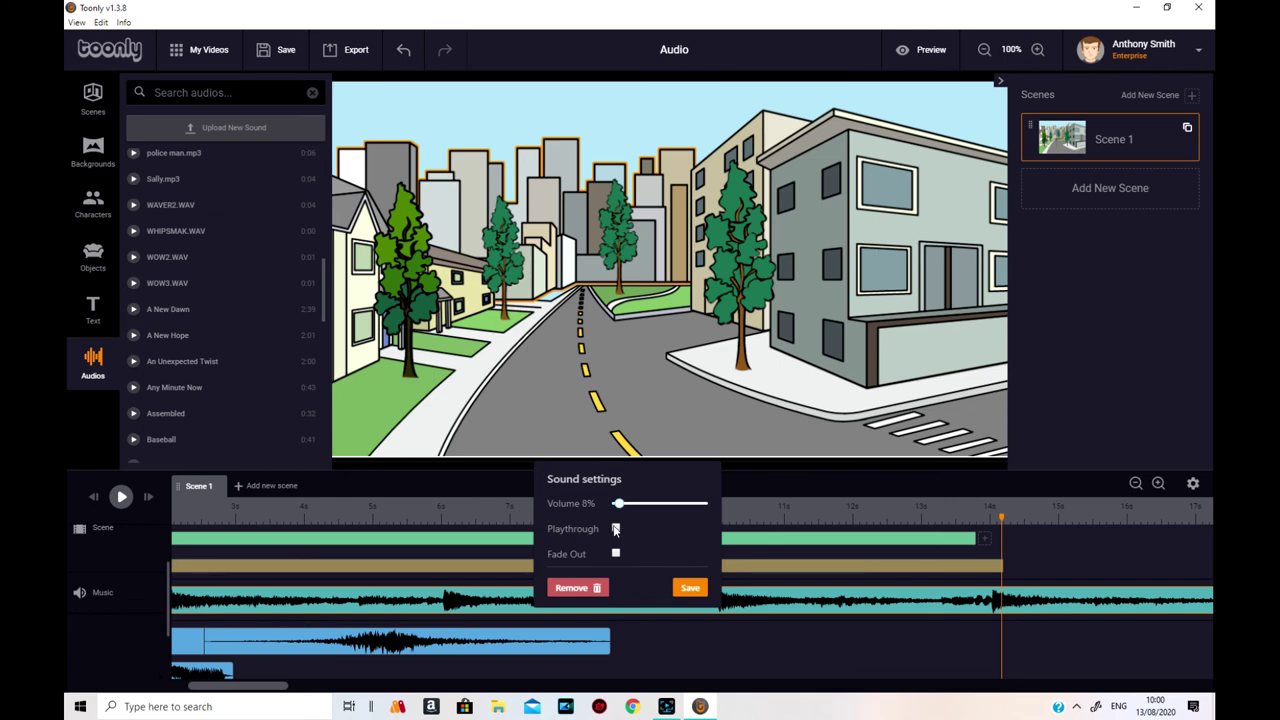
pyautogui.click(615, 529)
pyautogui.click(690, 587)
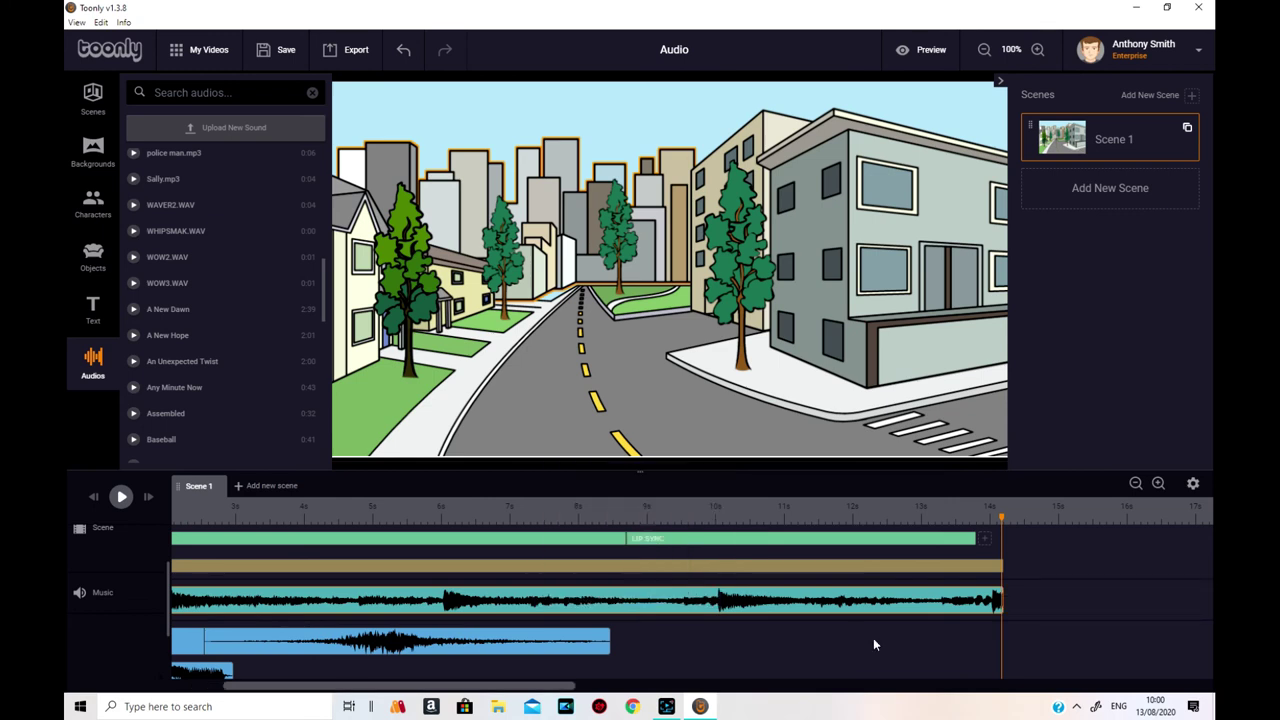
# - Enable Fade Out for the background music and save its sound settings
pyautogui.click(935, 604)
pyautogui.click(1020, 552)
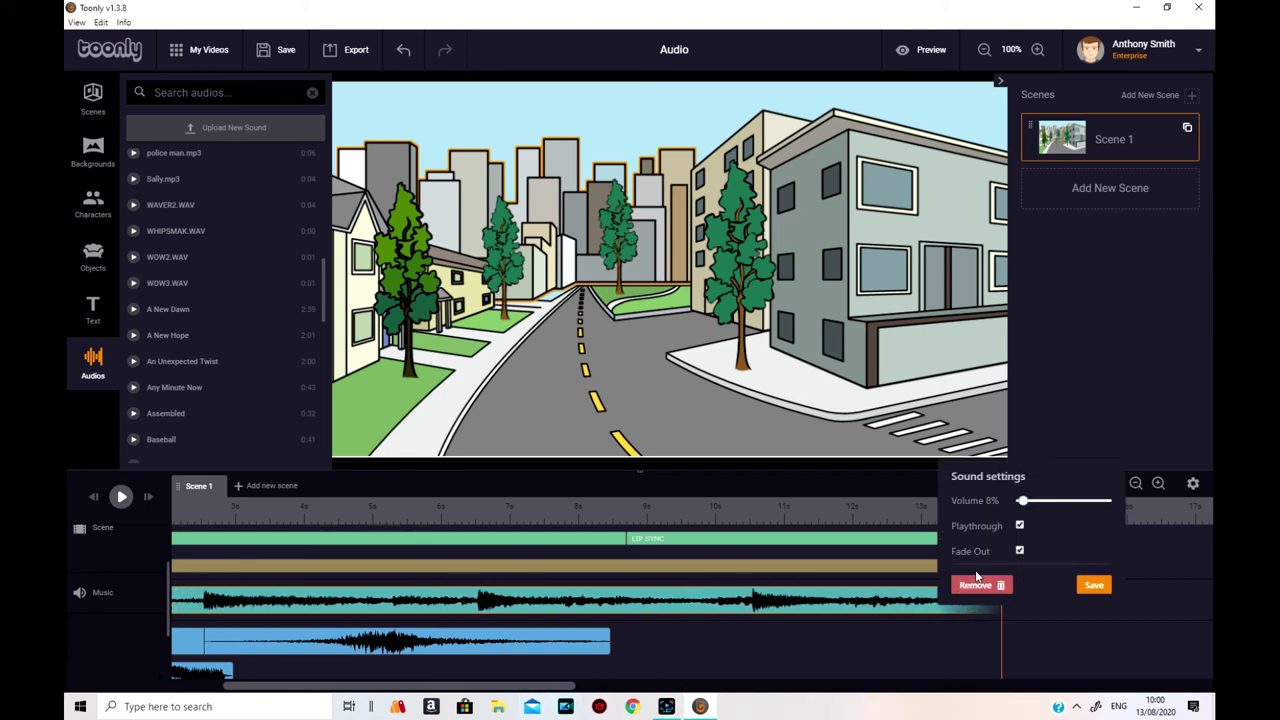
pyautogui.click(1094, 585)
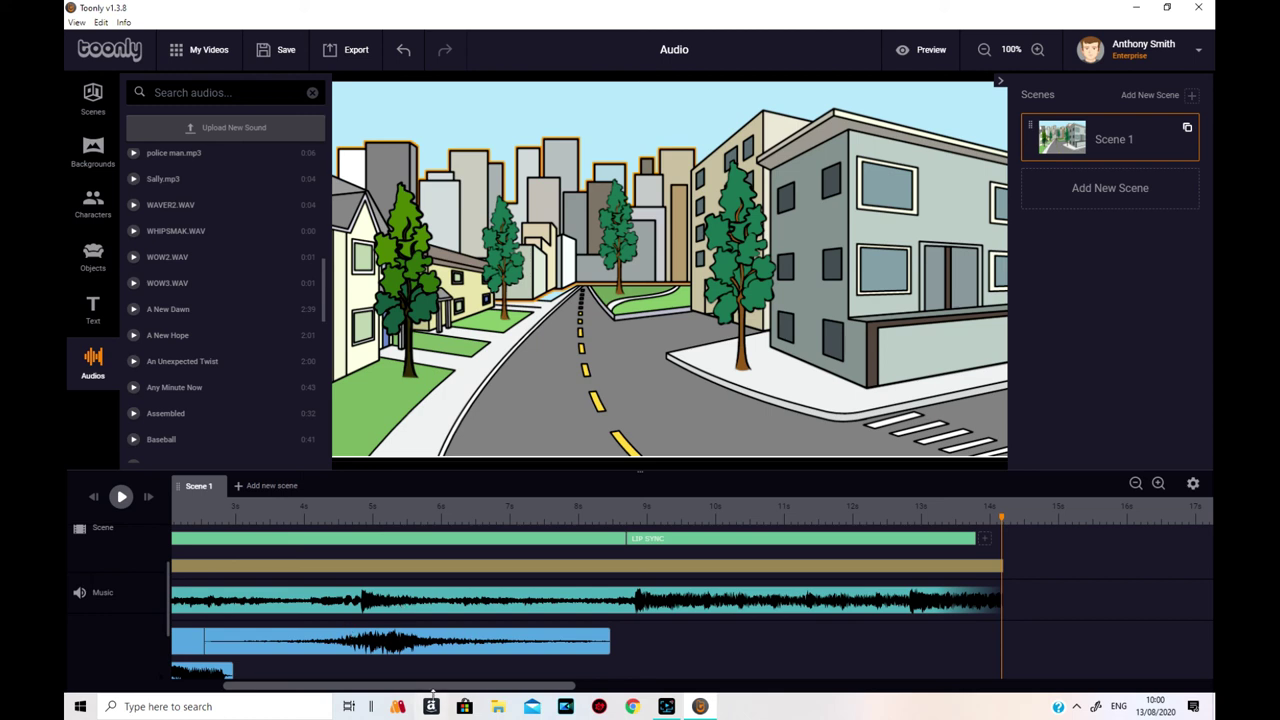
# - Preview the whole scene with its voiceovers, sound effects and music through to the end and close the preview
pyautogui.moveTo(445, 690); pyautogui.dragTo(300, 690)
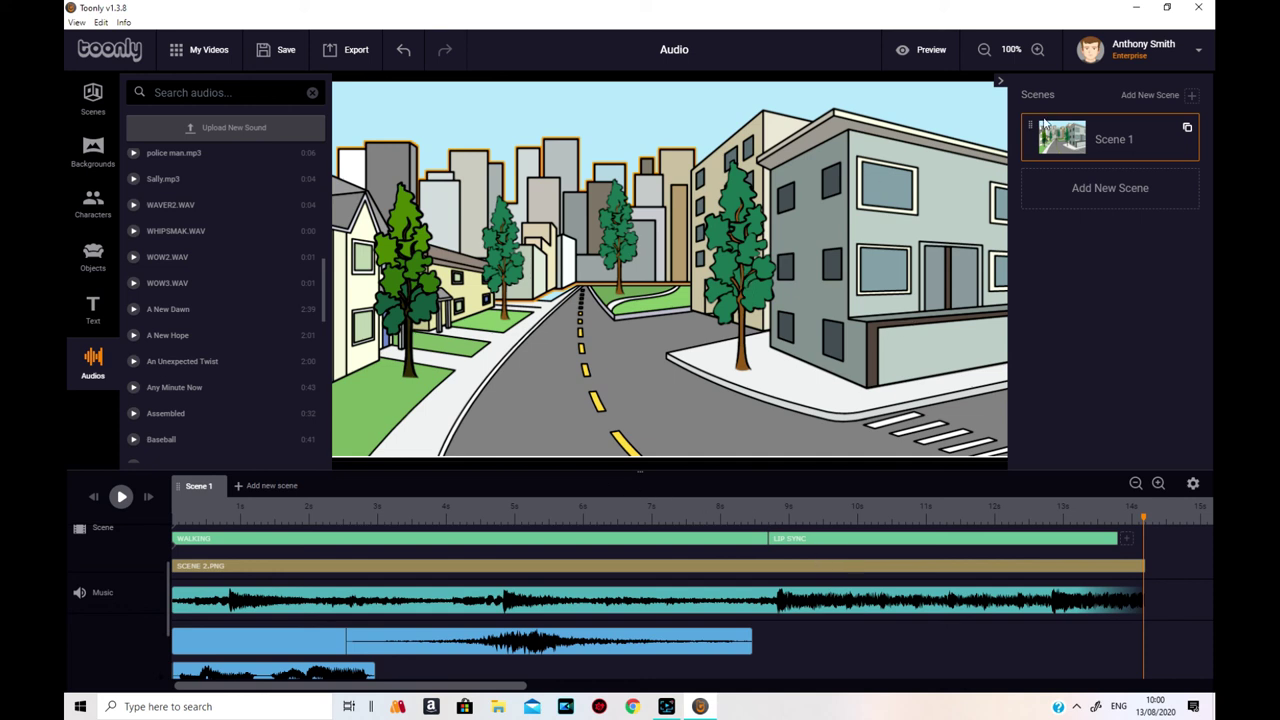
pyautogui.click(922, 50)
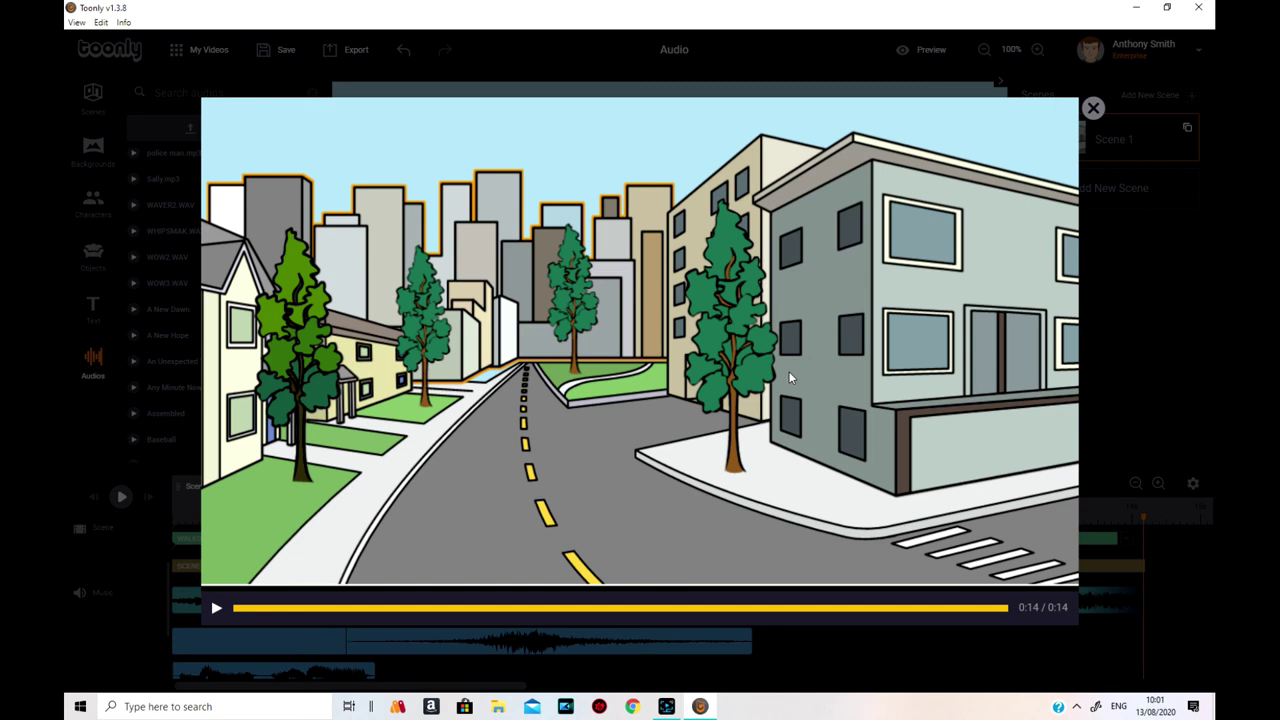
pyautogui.click(1093, 108)
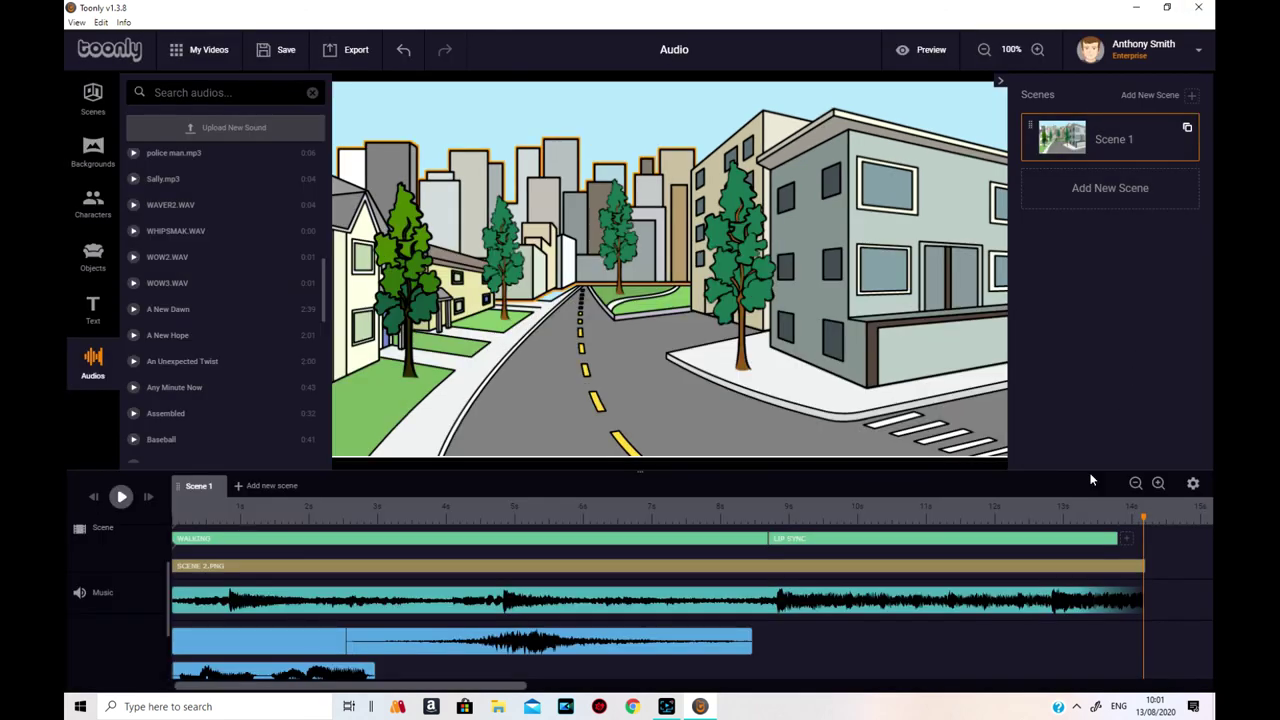